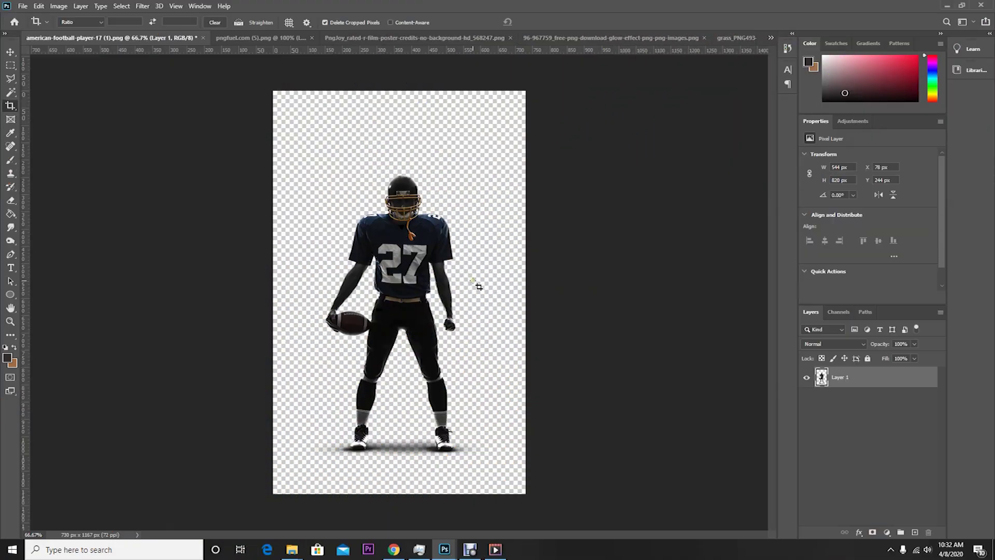
Switch to the Move tool to start arranging layers on the cropped player canvas
click(11, 52)
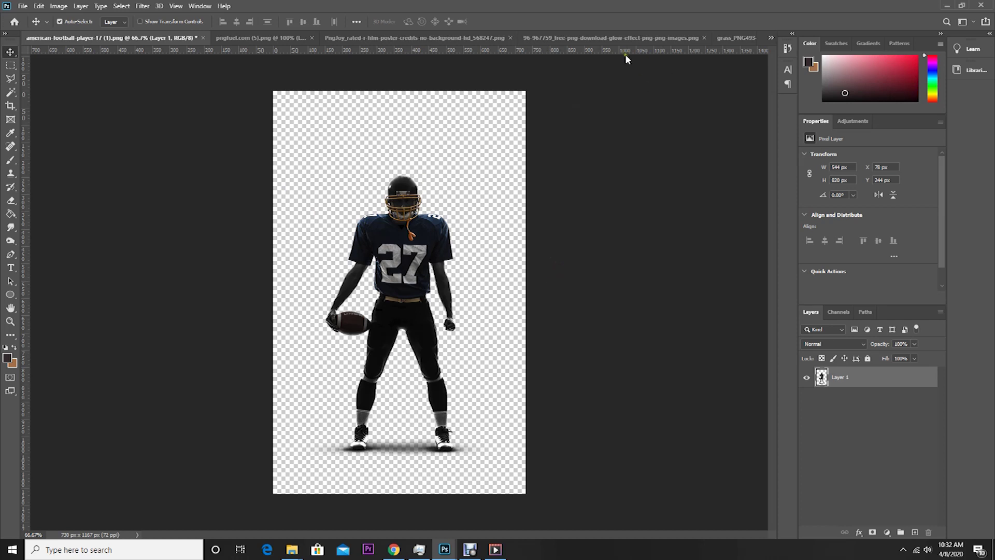
Drag the grass_PNG4934.png image into the player poster over the player's legs
click(772, 38)
click(702, 128)
click(733, 38)
drag(513, 267, 492, 352)
drag(466, 314, 466, 391)
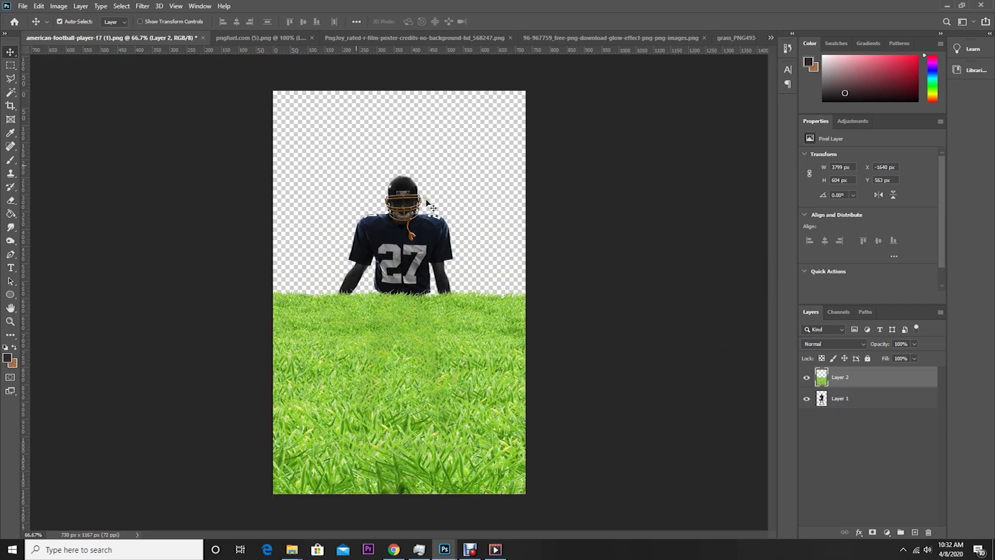
Free Transform the grass down to a 1441 × 229 px strip along the canvas bottom
click(39, 5)
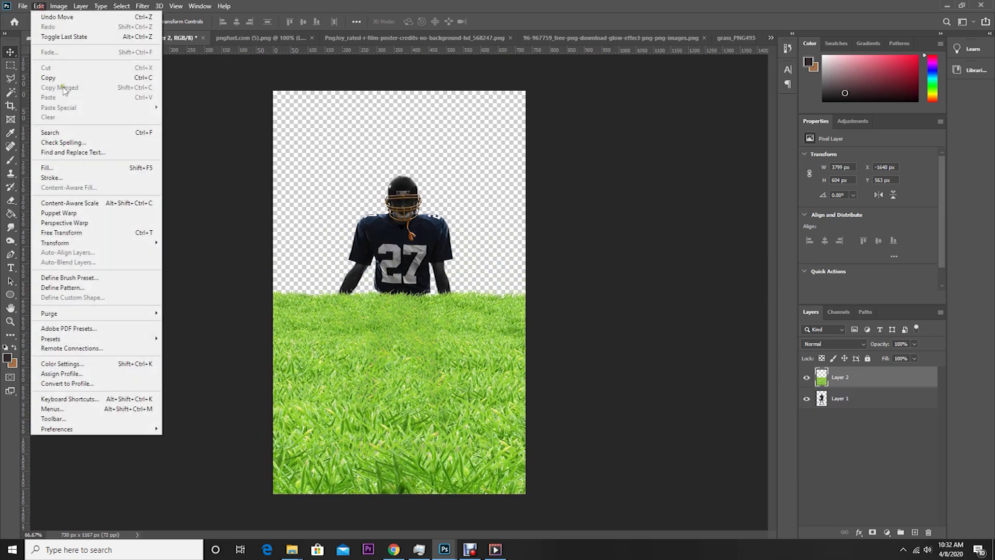
click(67, 232)
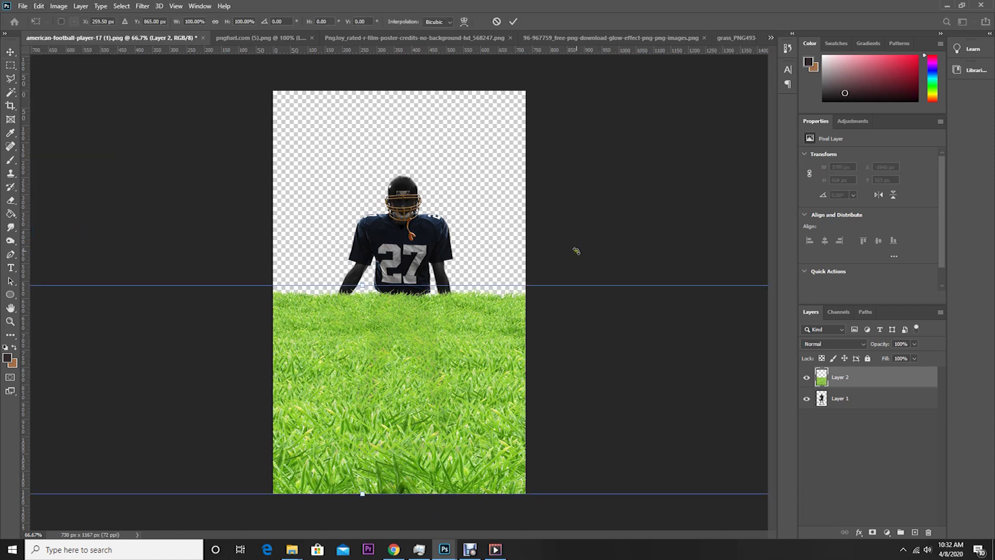
key(ctrl+minus)
key(ctrl+minus)
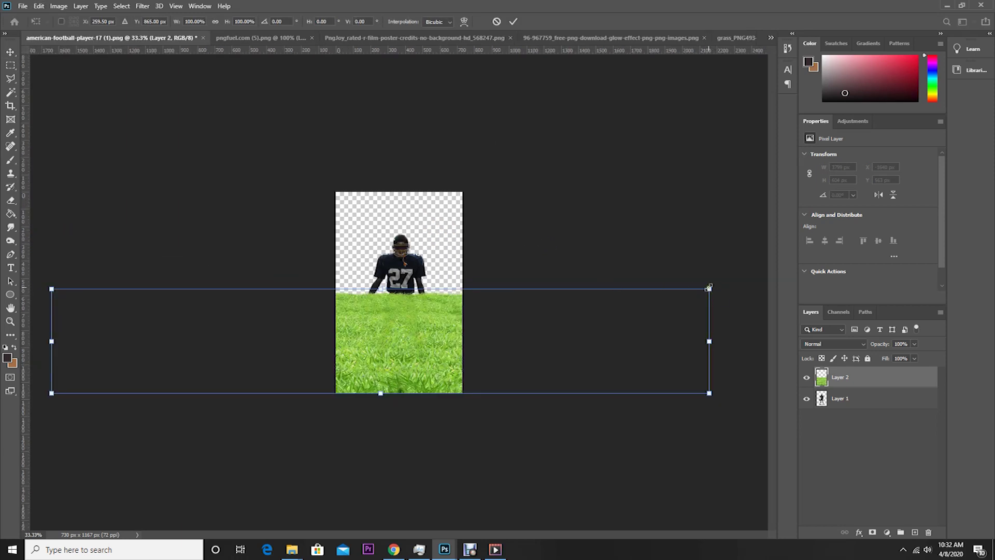
drag(709, 288, 531, 347)
drag(422, 337, 429, 367)
drag(531, 398, 515, 399)
drag(393, 374, 399, 373)
key(Return)
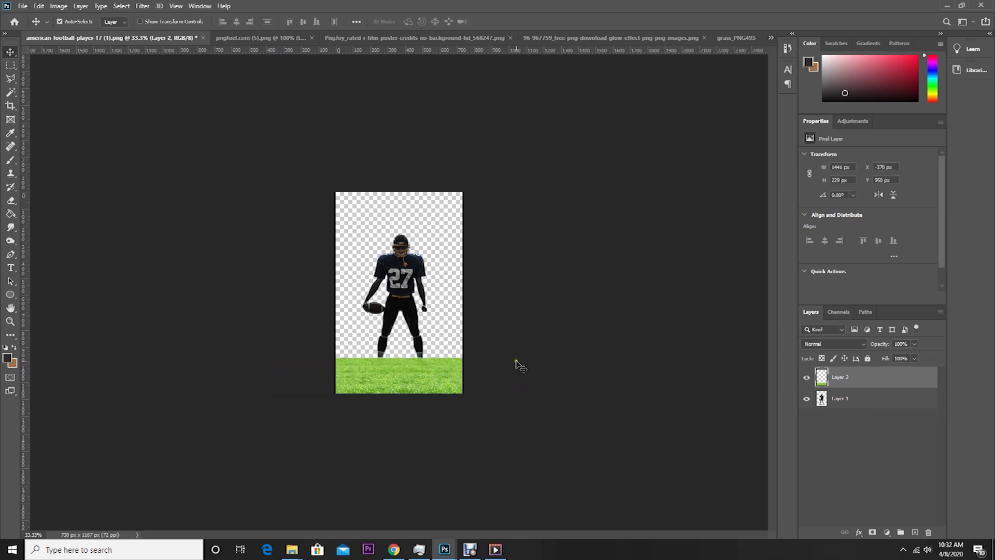
key(ctrl+plus)
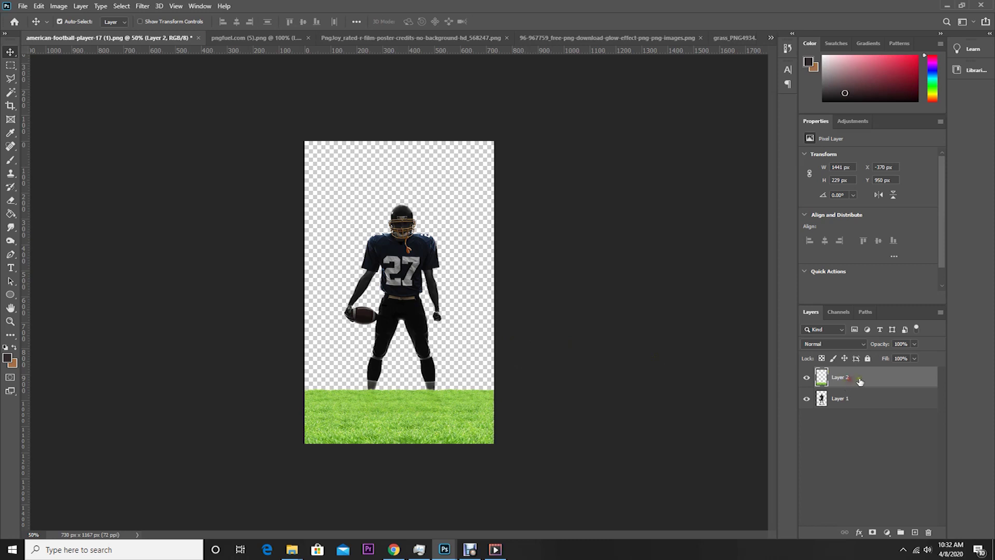
Move the grass layer behind the player and add a new empty layer at the stack's bottom
mouse_move(860, 381)
mouse_down()
mouse_move(873, 409)
mouse_move(859, 399)
mouse_up()
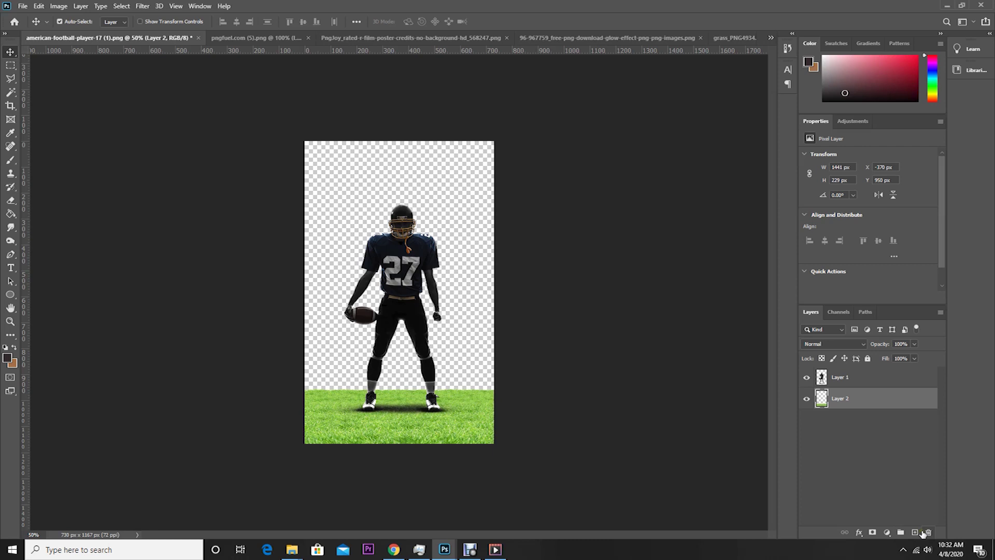
click(914, 533)
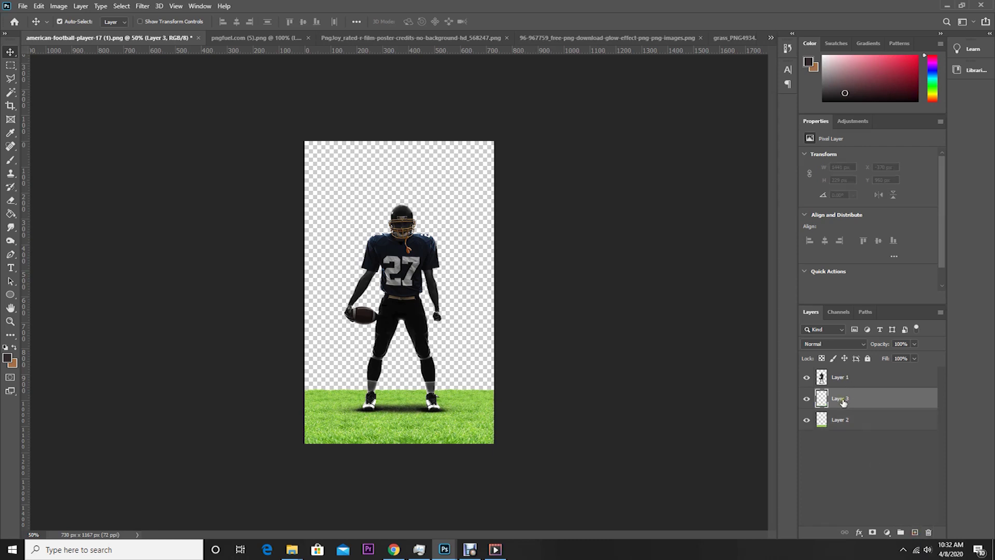
drag(843, 398, 859, 440)
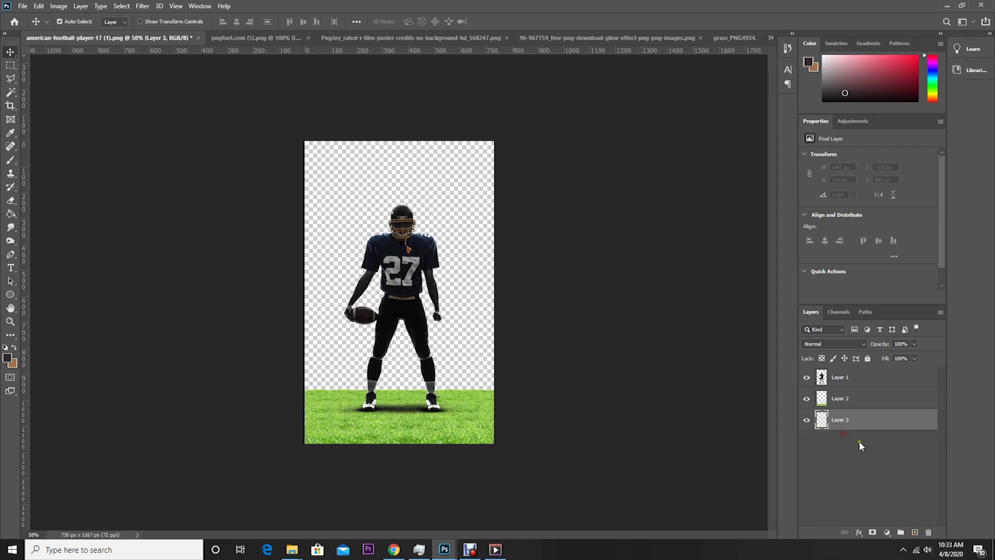
Fill the bottom Layer 3 with light grey using the Paint Bucket
click(7, 357)
drag(605, 165, 602, 132)
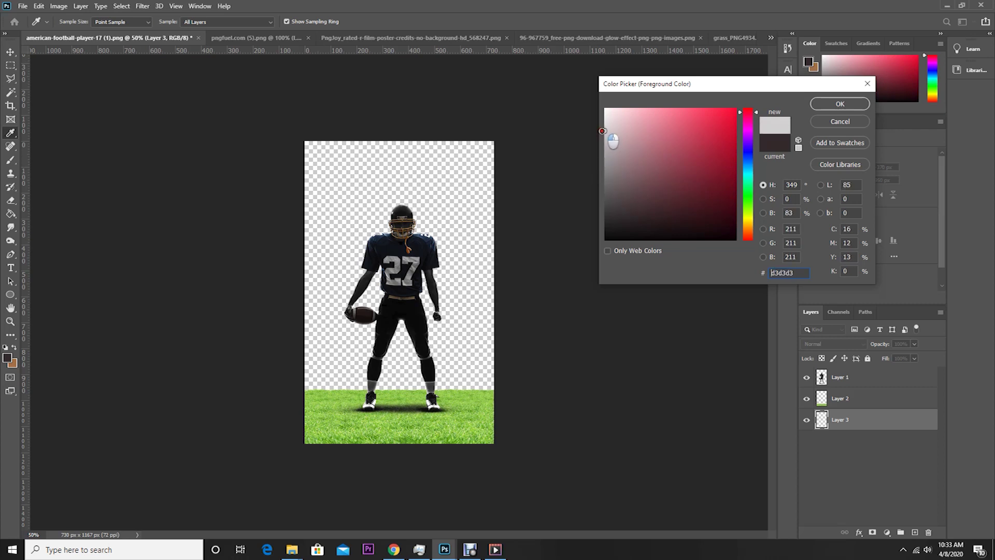
click(840, 104)
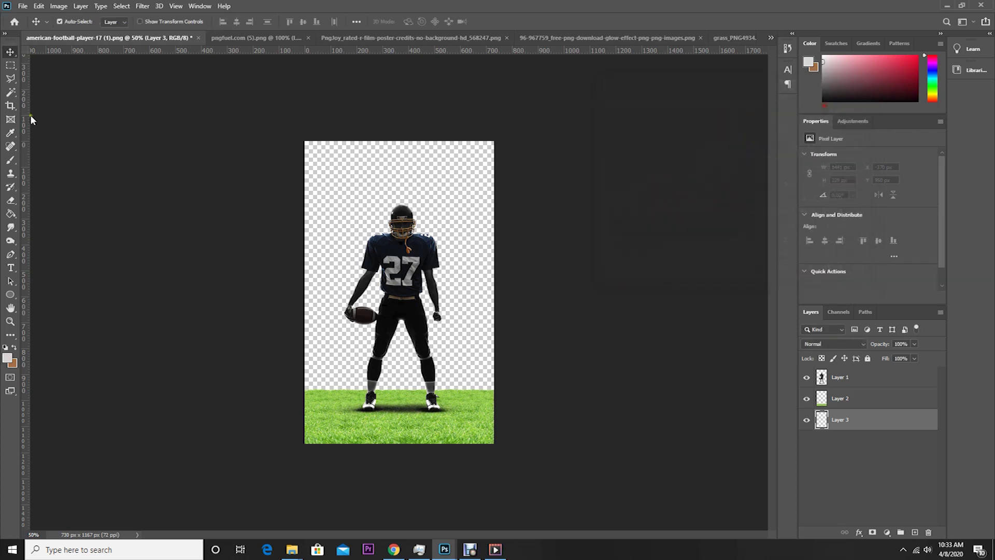
click(11, 213)
click(348, 221)
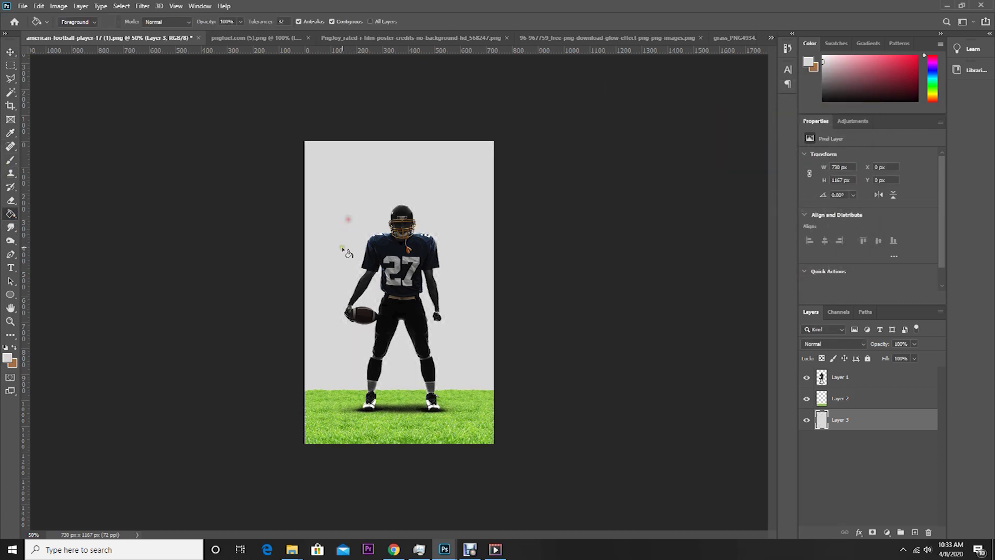
Return to the Move tool and select the grass layer
click(10, 51)
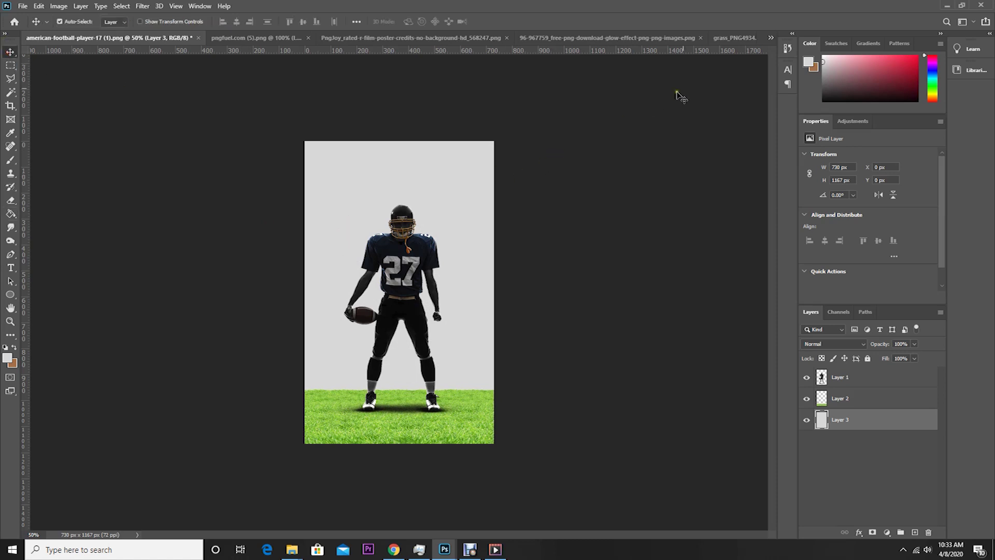
click(770, 37)
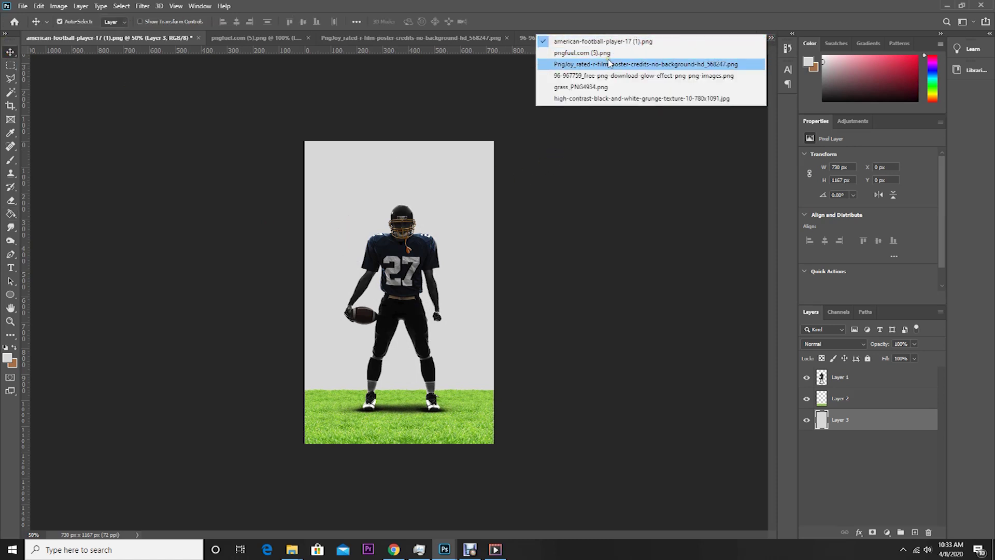
click(451, 276)
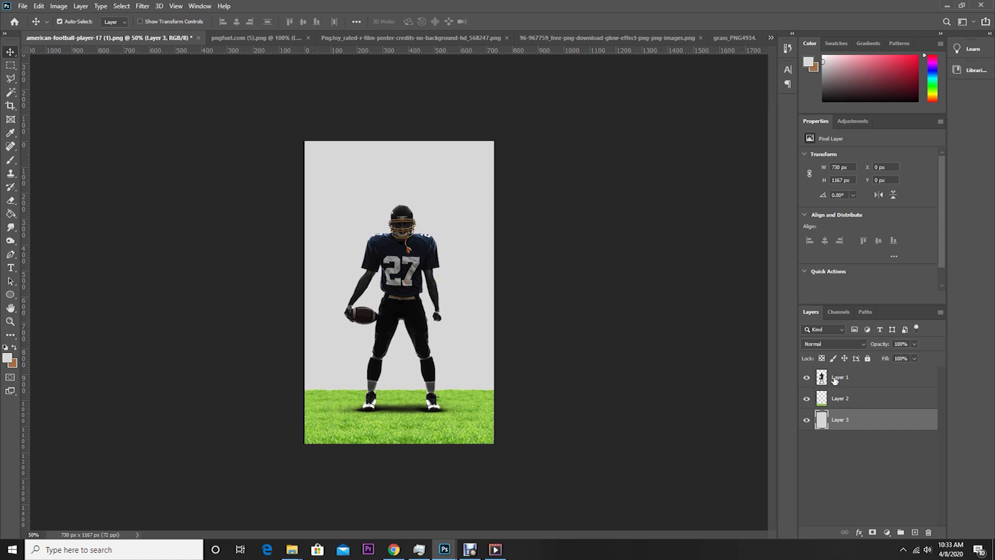
click(833, 402)
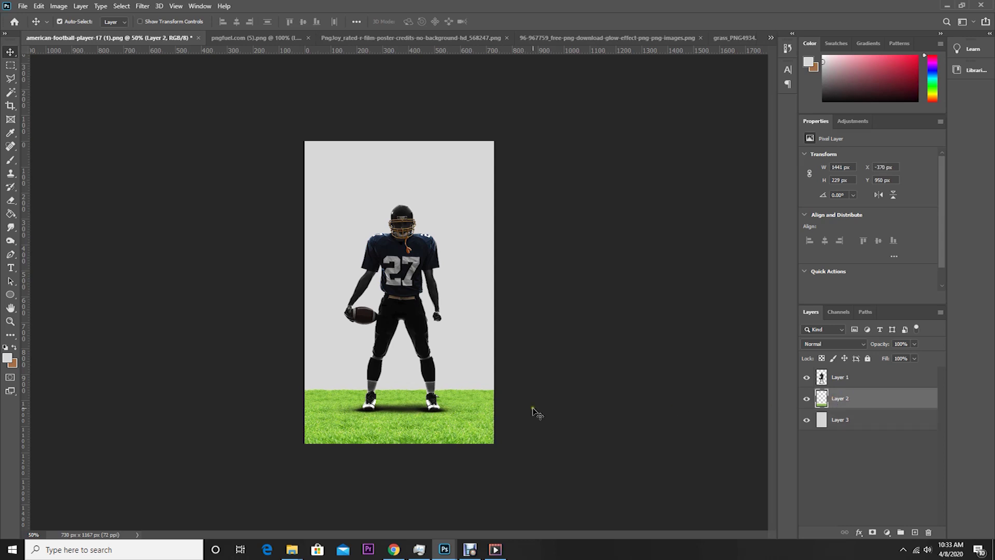
Apply Camera Raw to the grass: Clarity +46, Saturation -31, Contrast +18, Whites -100, Highlights -27
click(142, 6)
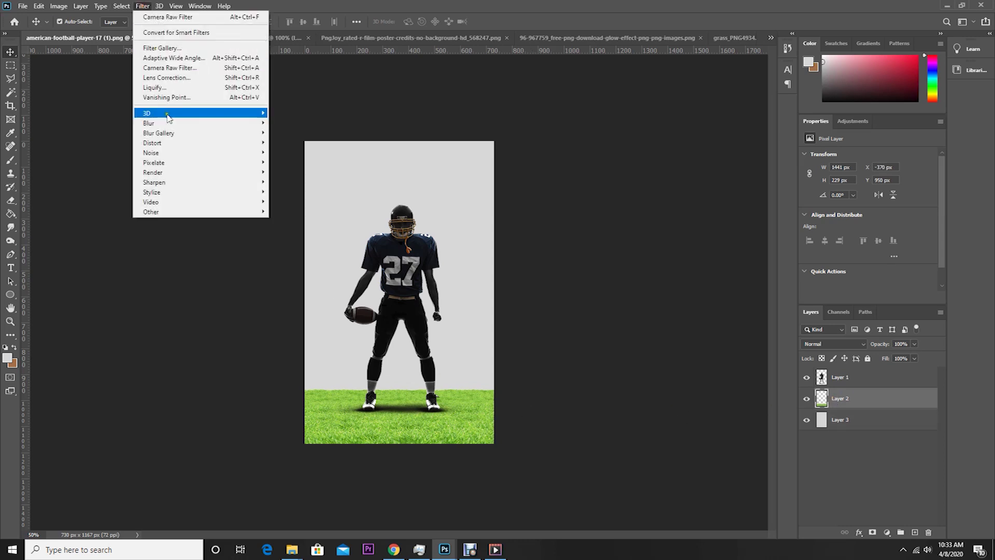
click(170, 68)
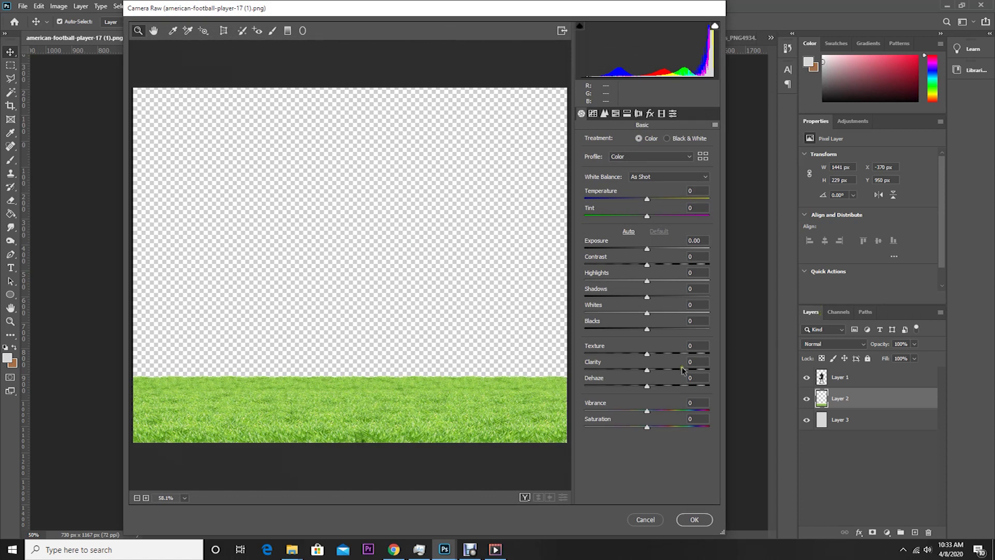
drag(684, 372, 695, 381)
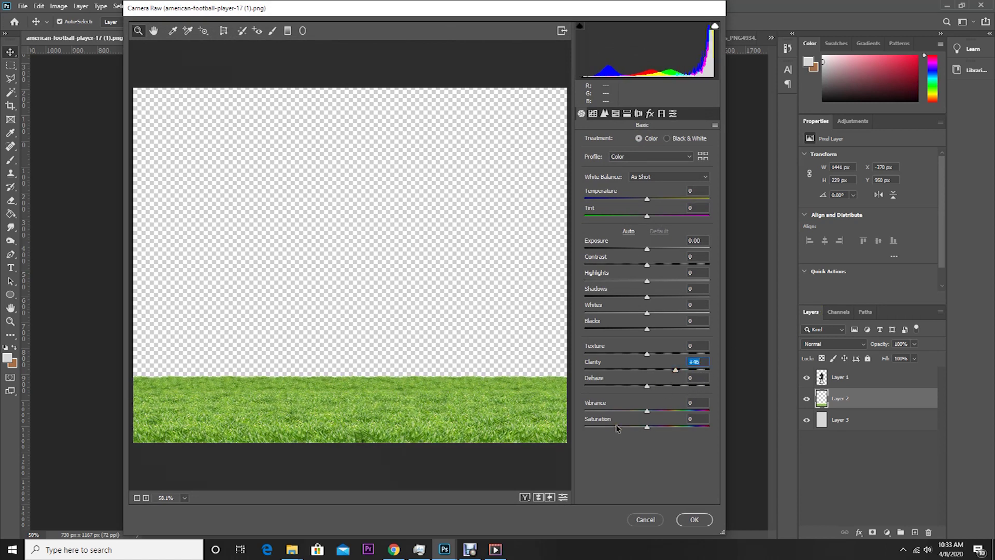
drag(617, 428, 627, 427)
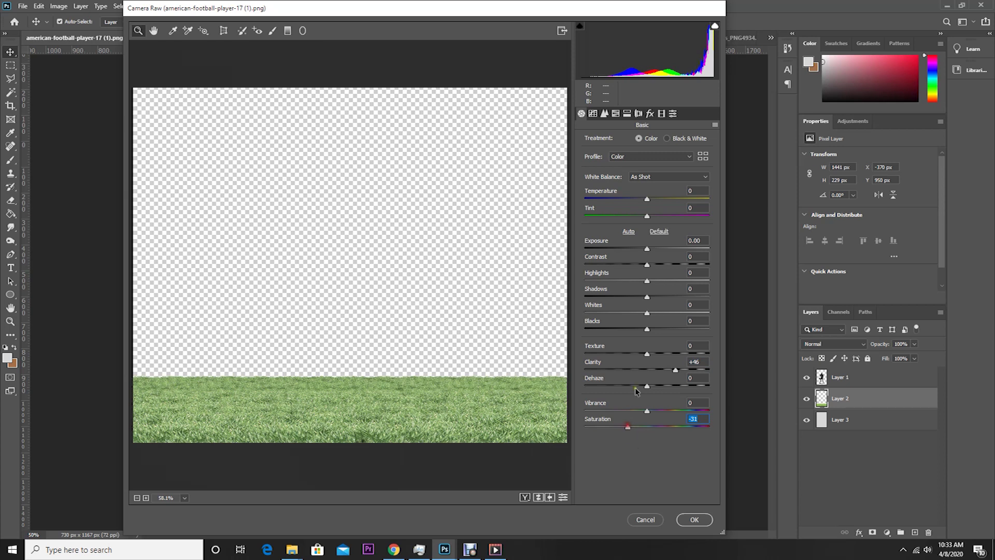
drag(646, 266, 622, 280)
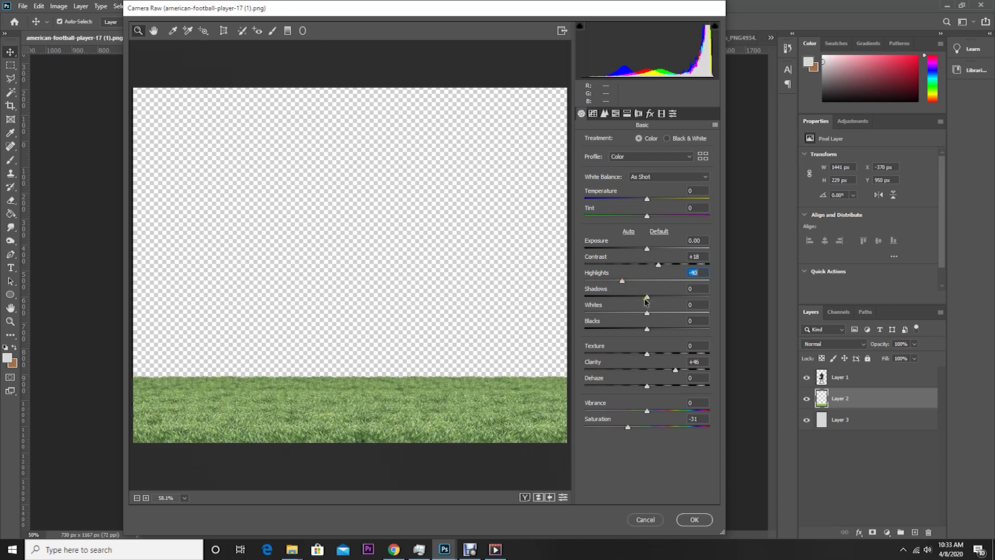
drag(646, 313, 559, 320)
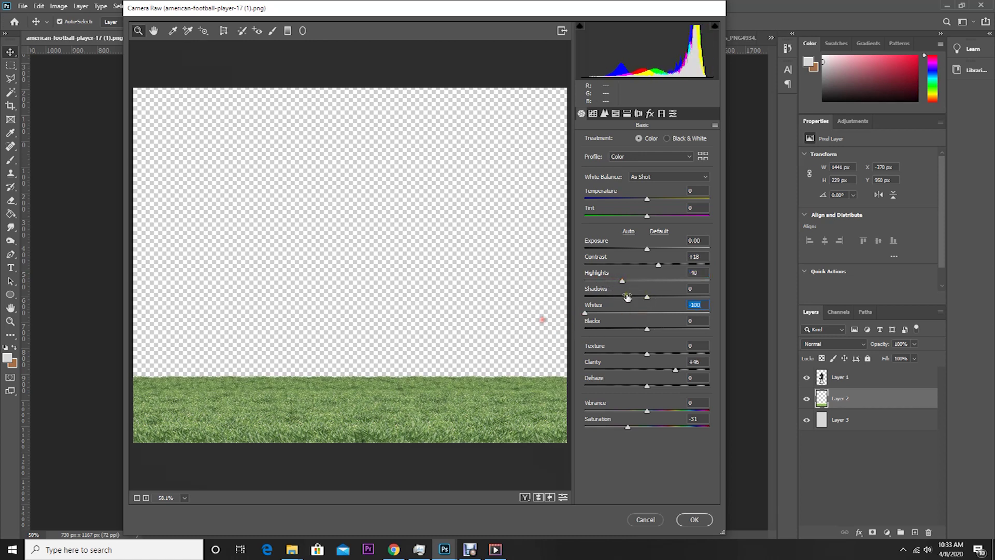
drag(622, 280, 630, 281)
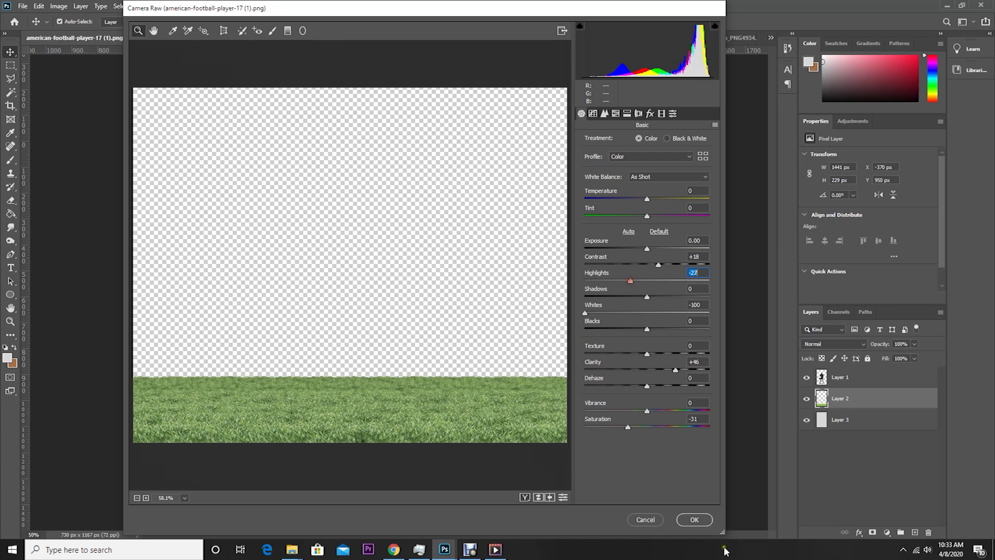
click(694, 520)
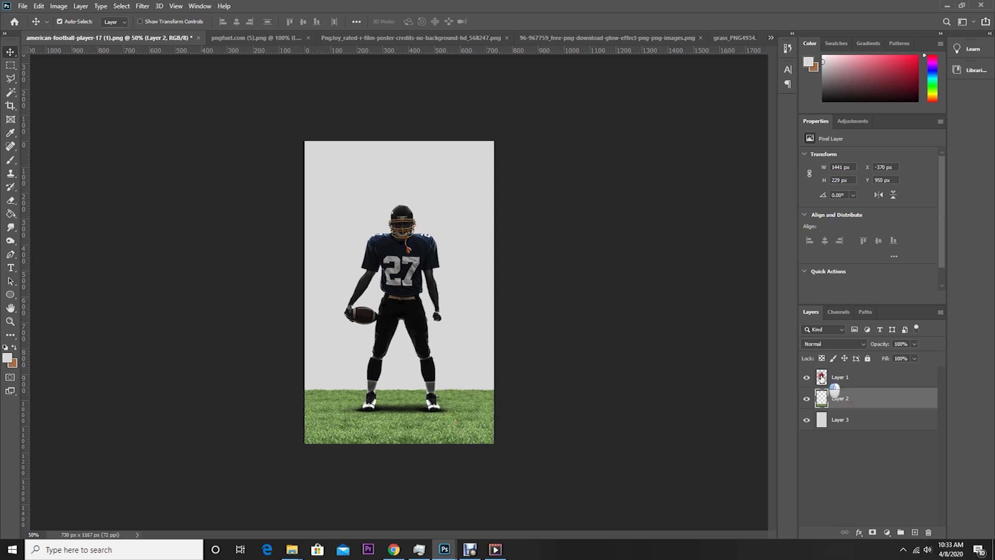
Nudge the standing player layer up slightly and zoom to 100%
click(835, 380)
drag(418, 288, 415, 278)
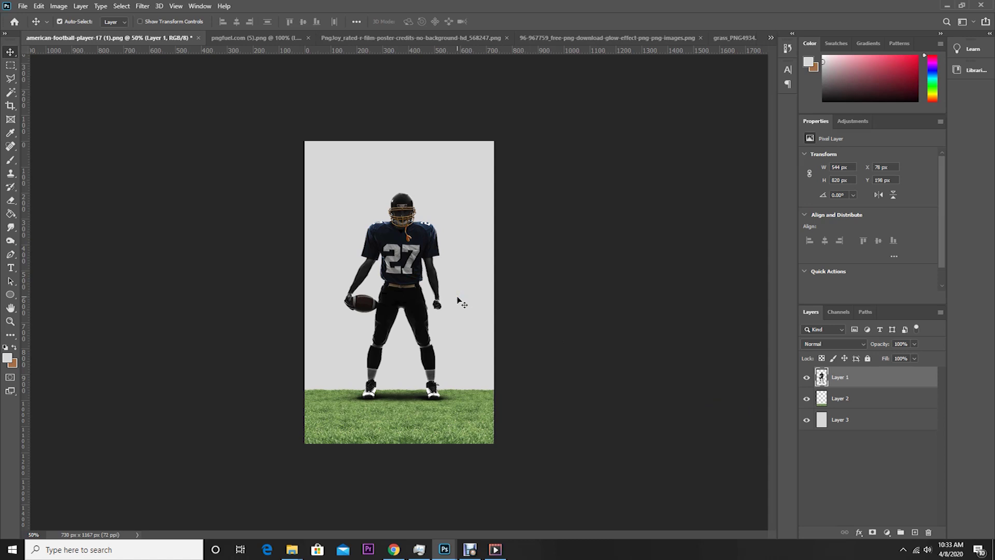
key(ctrl+1)
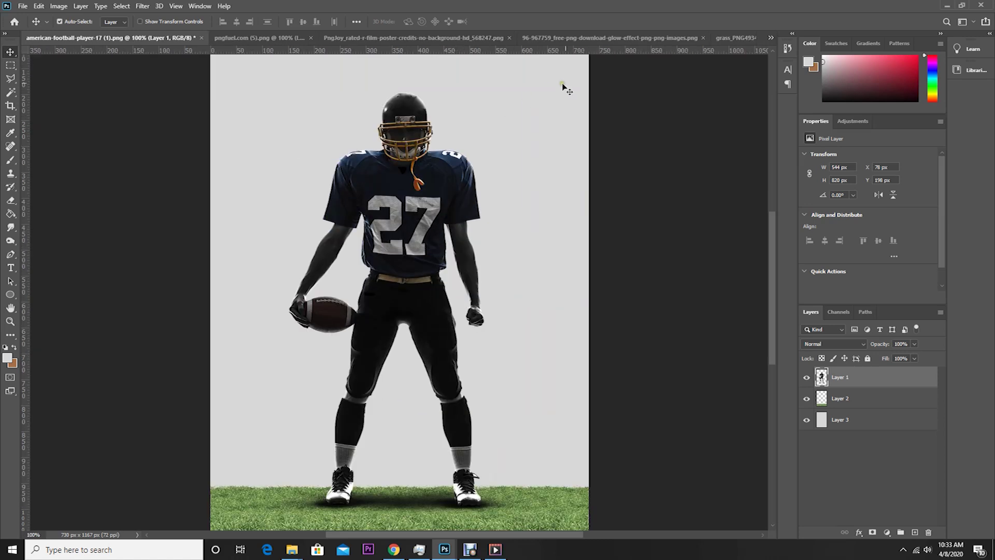
Drag the pngfuel.com (5).png close-up player into the poster as Layer 4
click(601, 38)
click(736, 40)
click(384, 38)
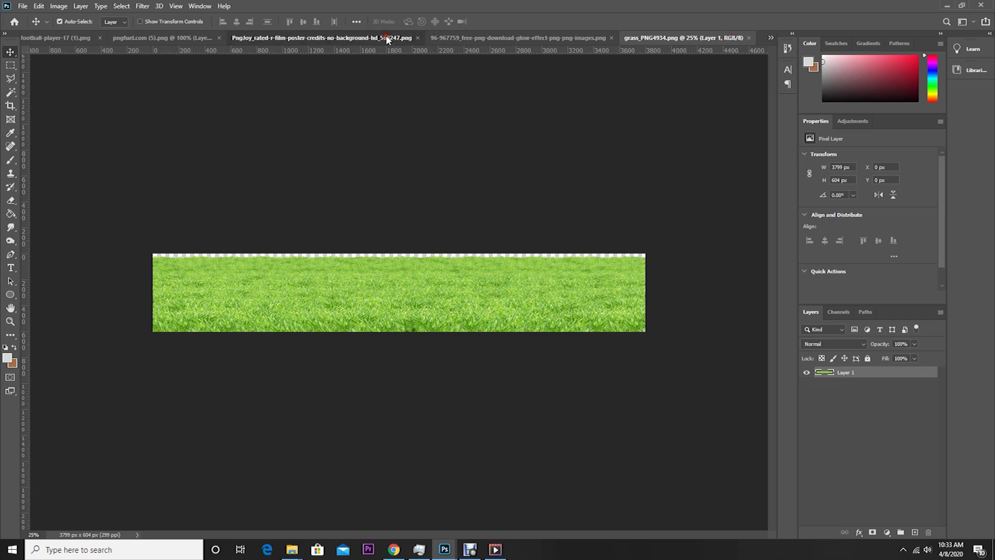
click(535, 39)
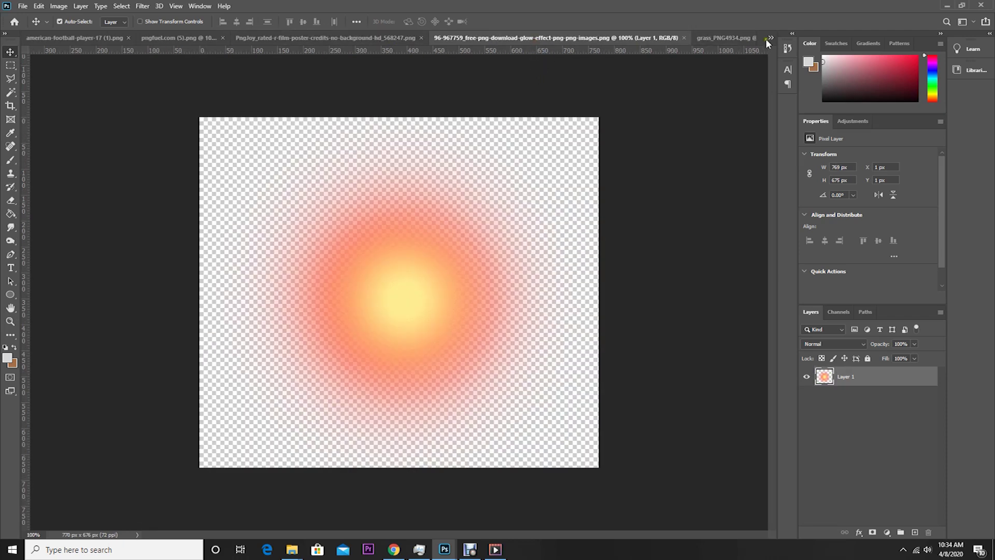
click(771, 38)
click(604, 53)
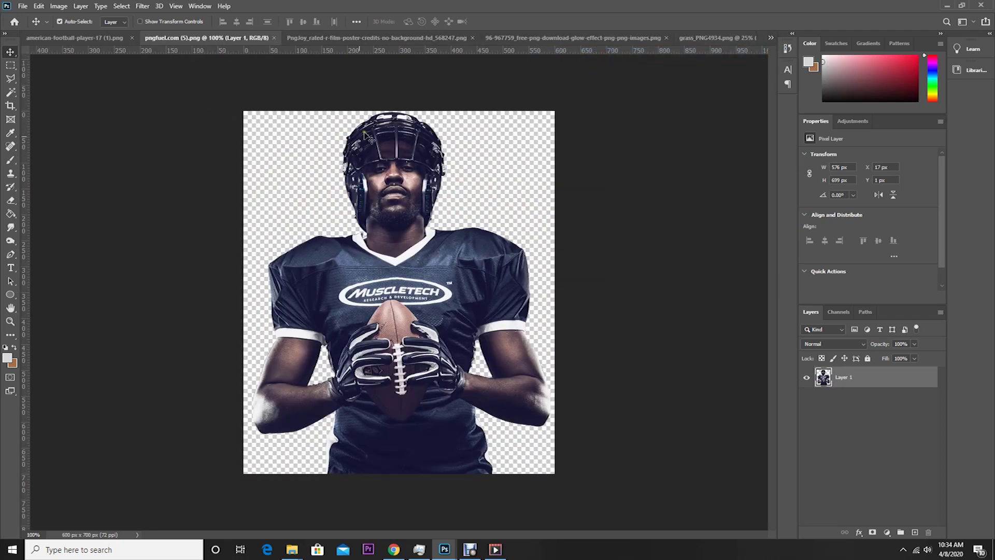
drag(410, 206, 437, 304)
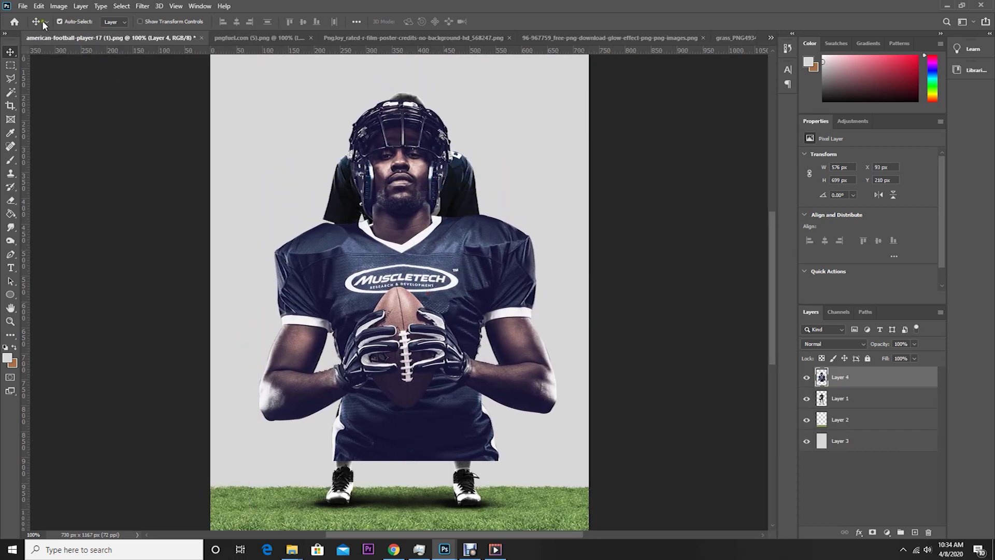
Scale the inset player to about 39% and rotate it slightly onto the standing player's chest
key(ctrl+minus)
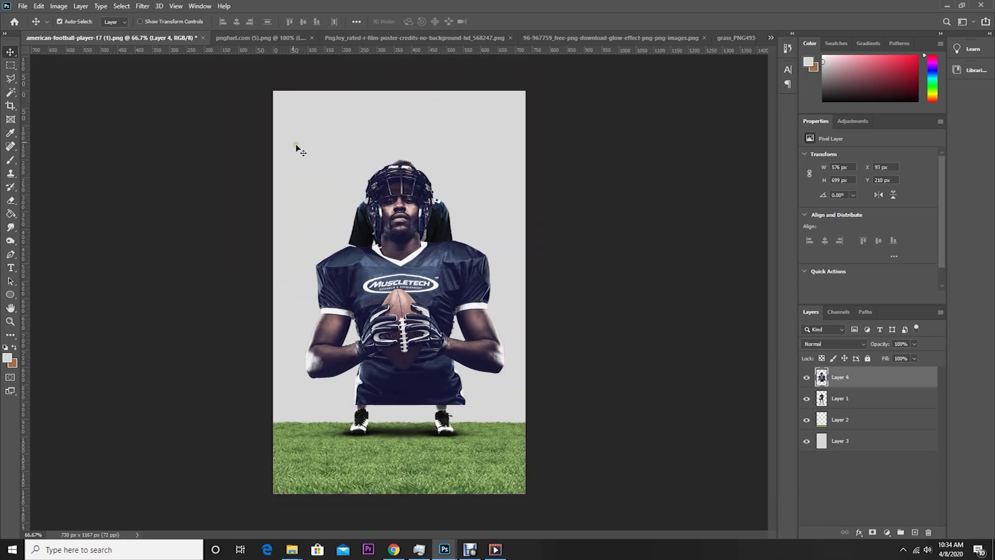
click(39, 7)
click(78, 229)
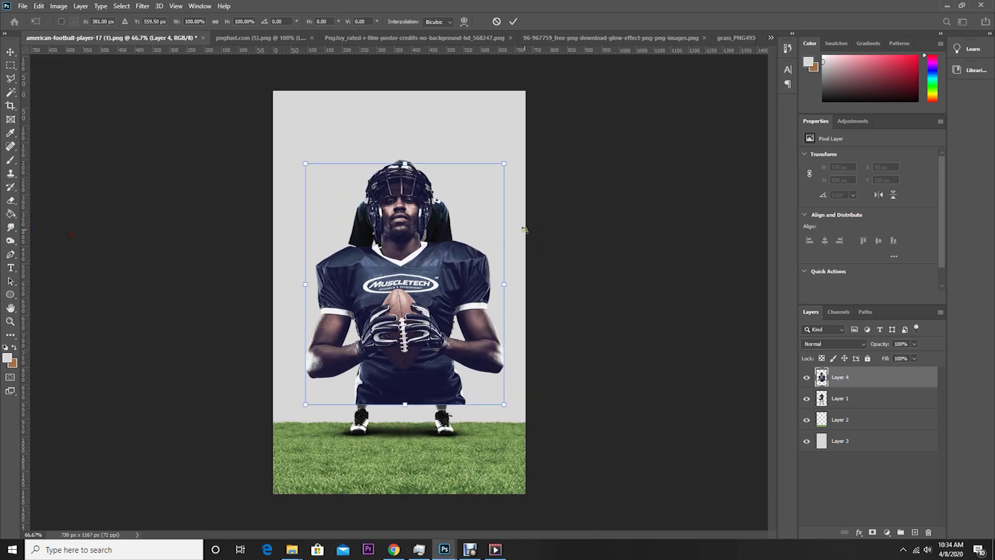
drag(503, 161, 443, 242)
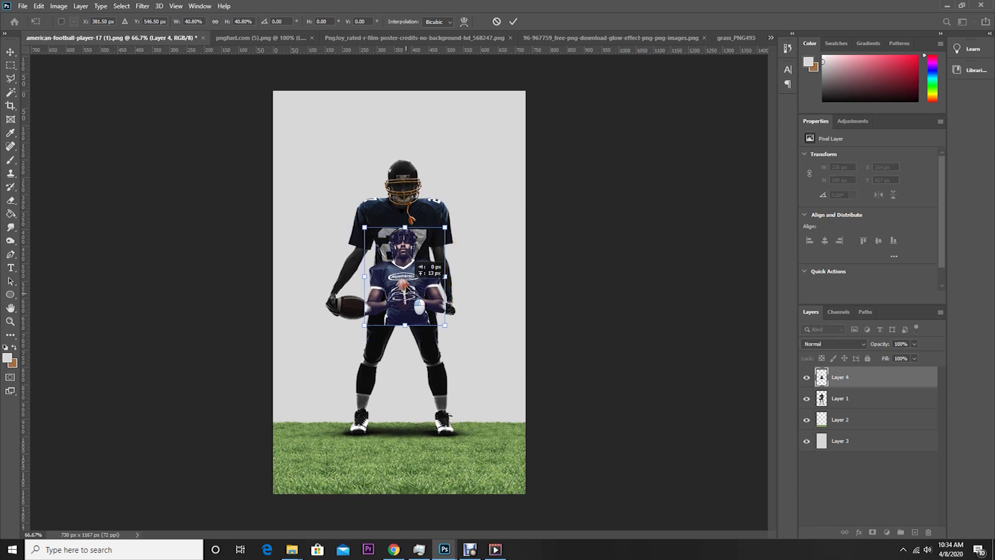
drag(396, 296, 410, 271)
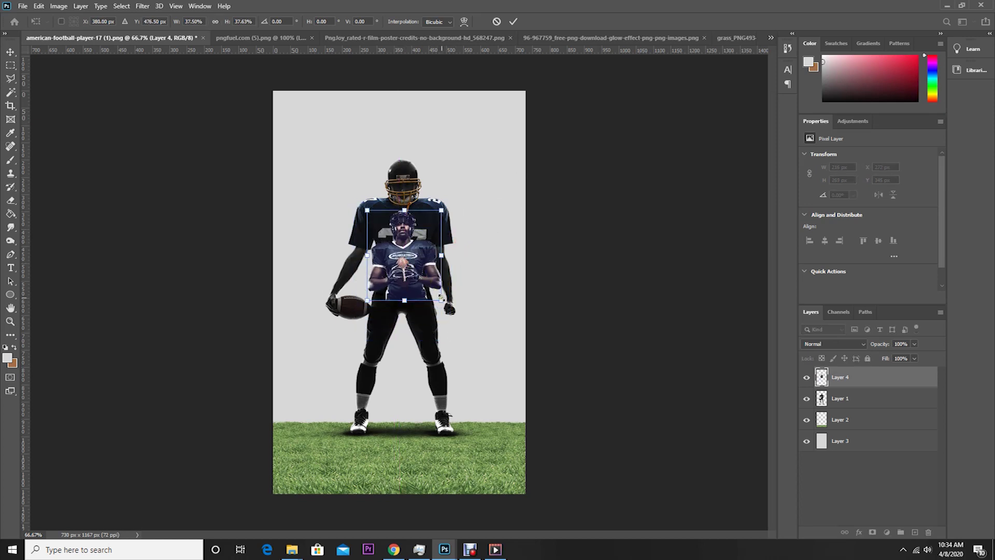
mouse_move(452, 312)
mouse_down()
mouse_move(440, 295)
mouse_move(449, 306)
mouse_up()
drag(415, 275, 411, 282)
drag(469, 306, 422, 293)
key(Return)
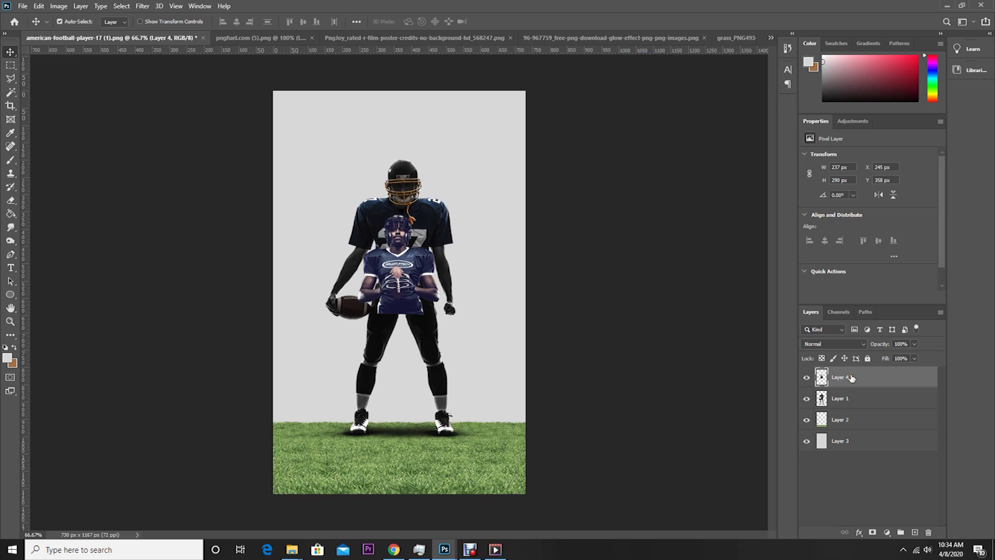
Clip Layer 4 to the standing player layer below with a clipping mask
right_click(852, 378)
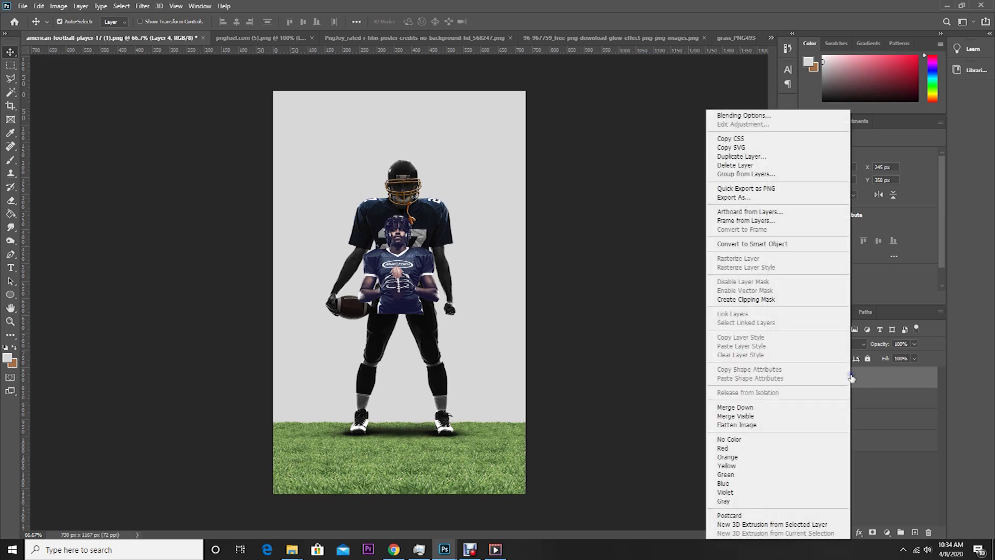
click(765, 302)
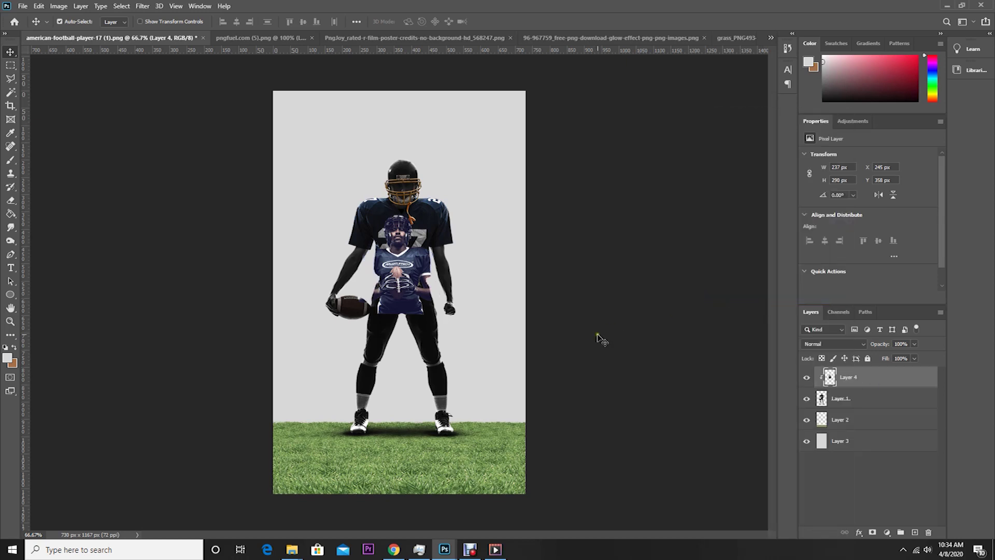
key(ctrl+plus)
key(ctrl+plus)
key(ctrl+minus)
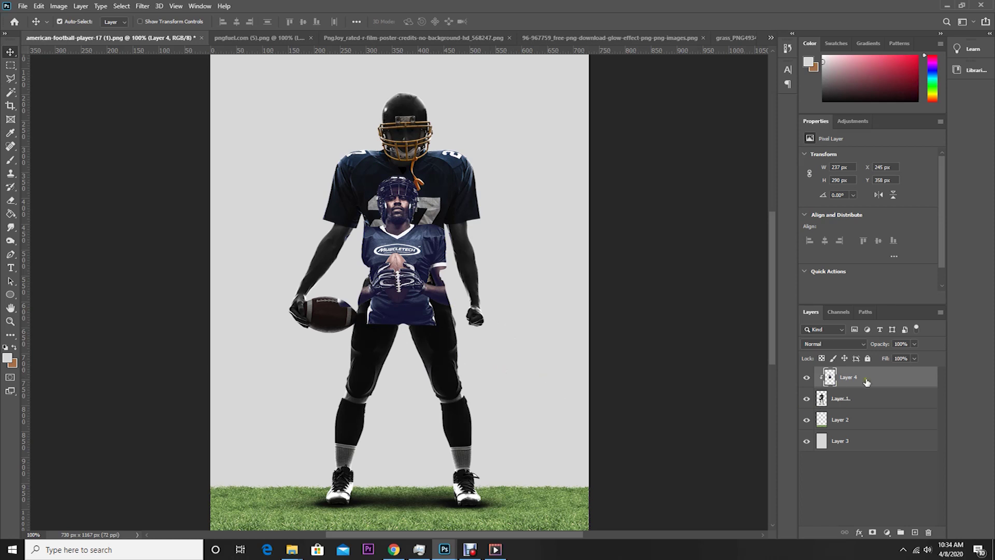
Add a layer mask to Layer 4 and pick Sampled Brush 22 with black foreground
click(872, 532)
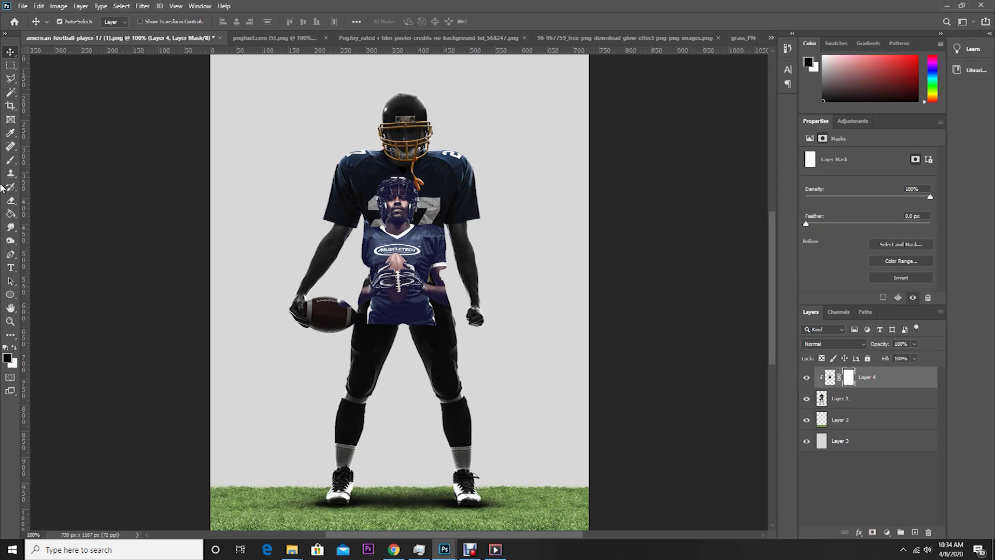
click(10, 160)
click(76, 23)
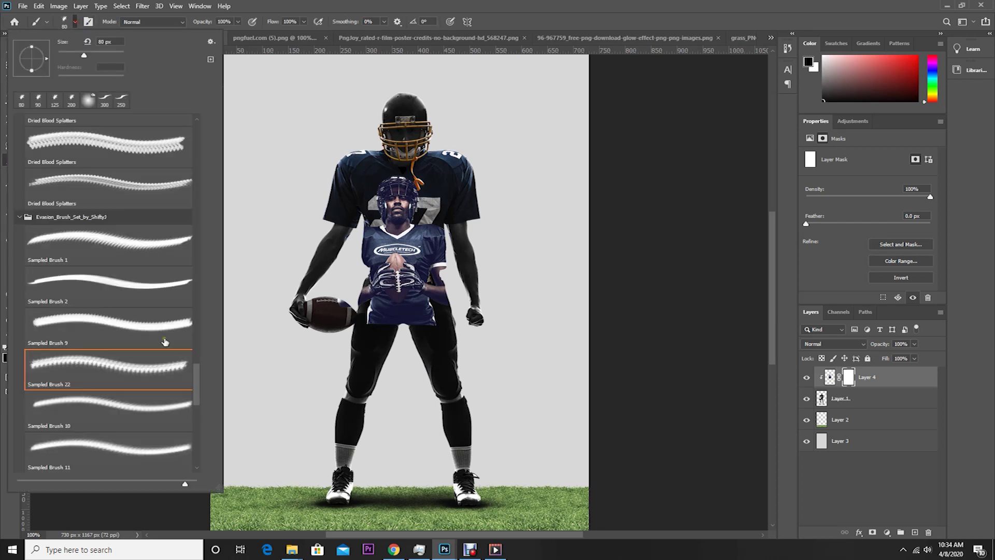
double_click(139, 374)
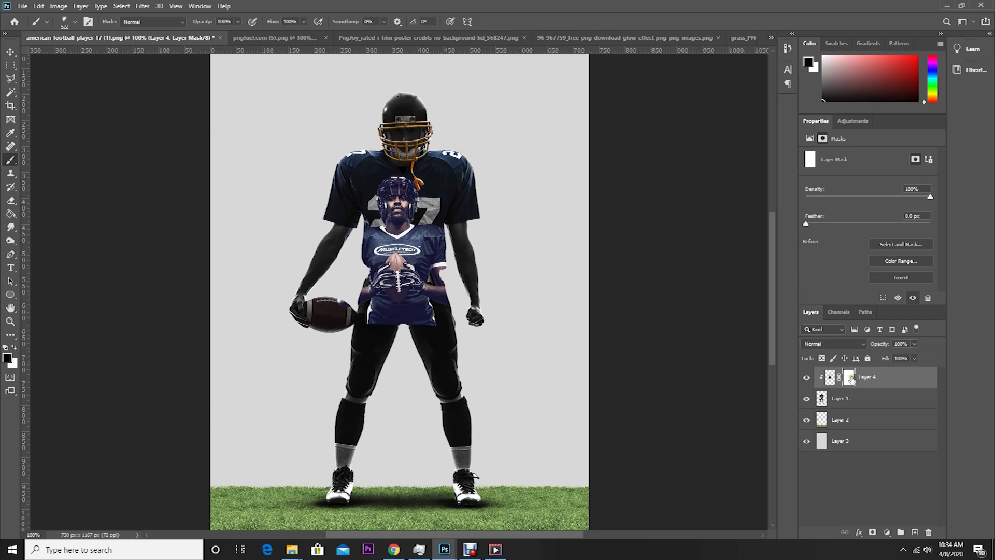
click(7, 357)
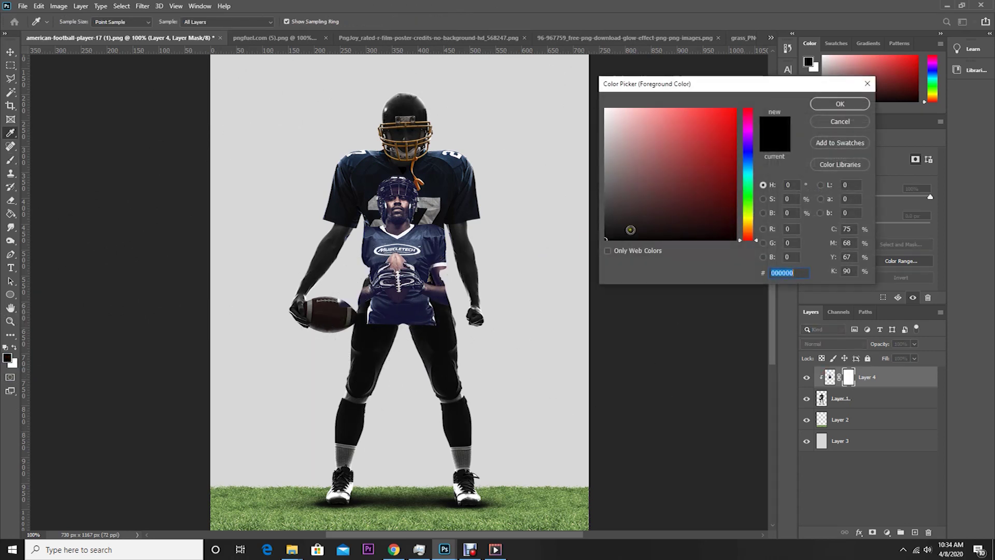
click(816, 106)
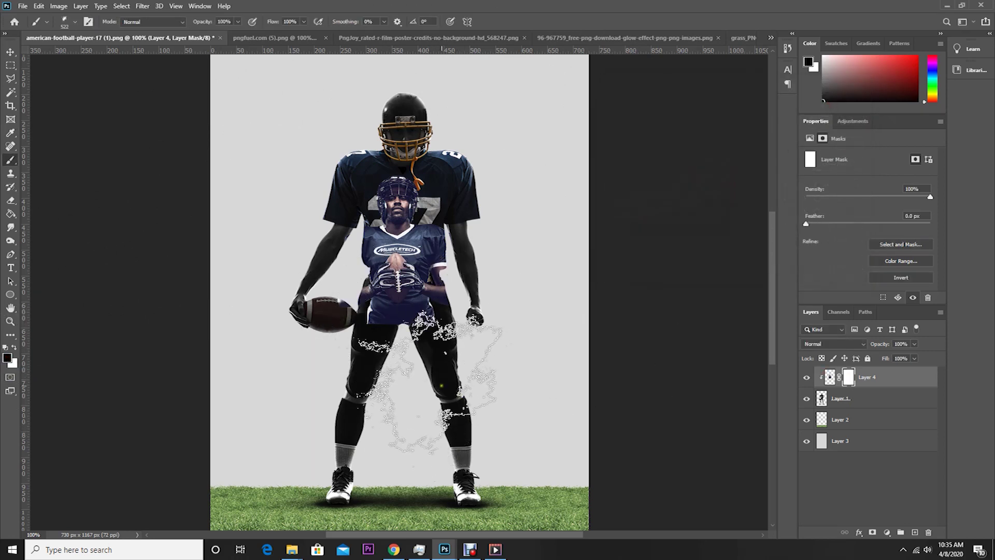
Paint the inset's lower body and left jersey edges away on the mask with a 200–400 px brush
click(441, 386)
key(bracketleft)
key(bracketleft)
key(bracketleft)
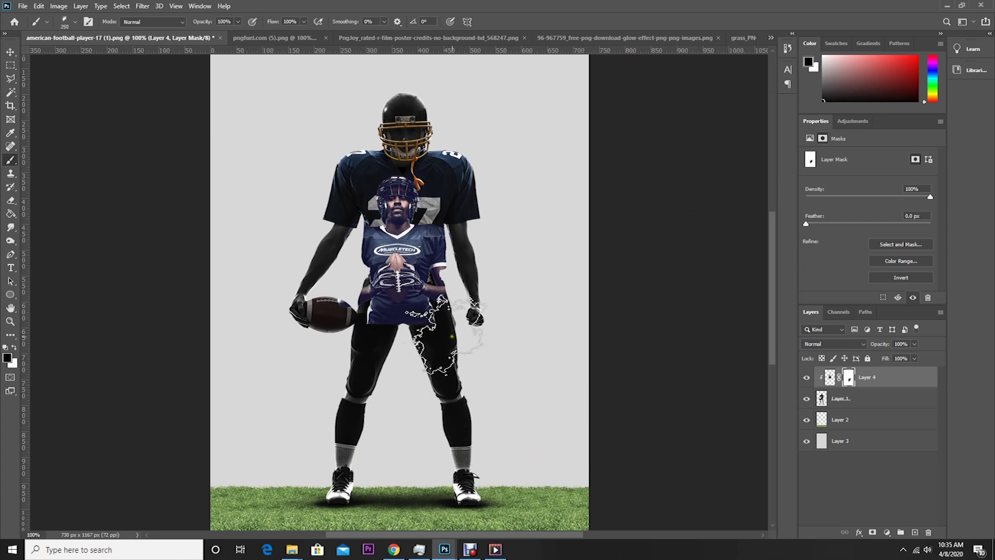
key(bracketright)
key(bracketright)
key(bracketright)
key(bracketright)
mouse_move(311, 379)
mouse_down()
mouse_move(307, 410)
mouse_move(374, 344)
mouse_move(394, 357)
mouse_move(311, 334)
mouse_move(432, 363)
mouse_move(378, 321)
mouse_move(388, 356)
mouse_up()
key(bracketleft)
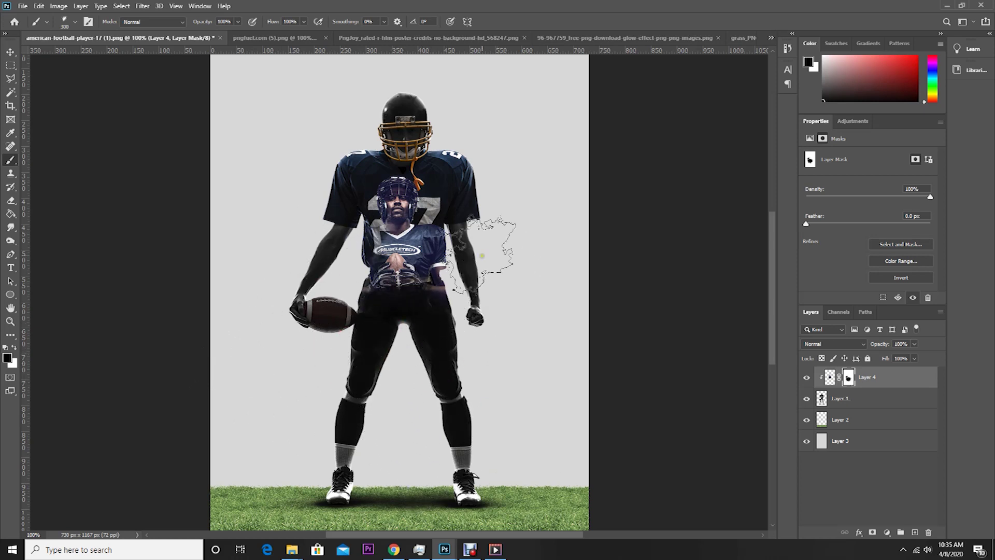
key(bracketleft)
mouse_move(362, 259)
mouse_down()
mouse_move(335, 245)
mouse_move(348, 224)
mouse_move(281, 275)
mouse_up()
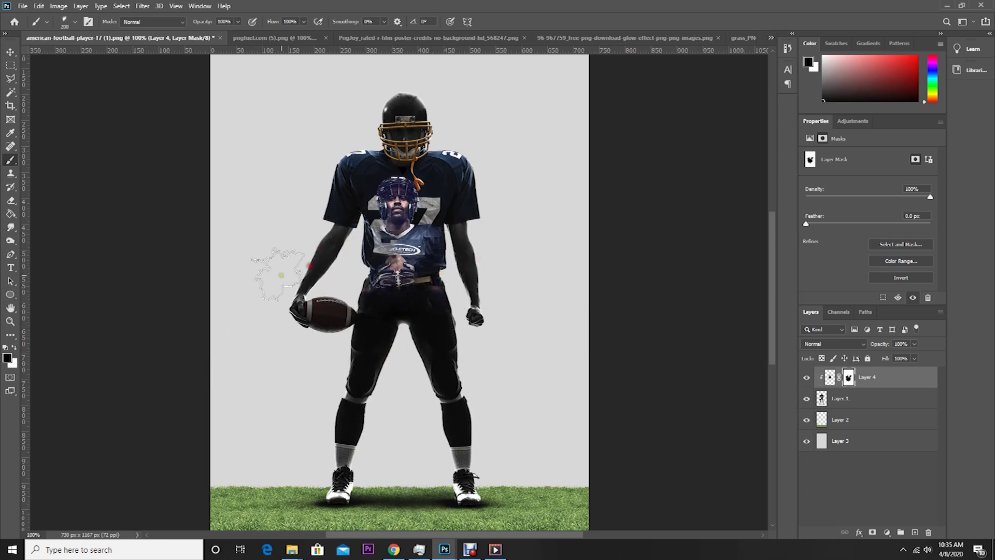
Shift the inset image 13 px right and target its pixels instead of the mask
click(10, 52)
drag(403, 218, 407, 218)
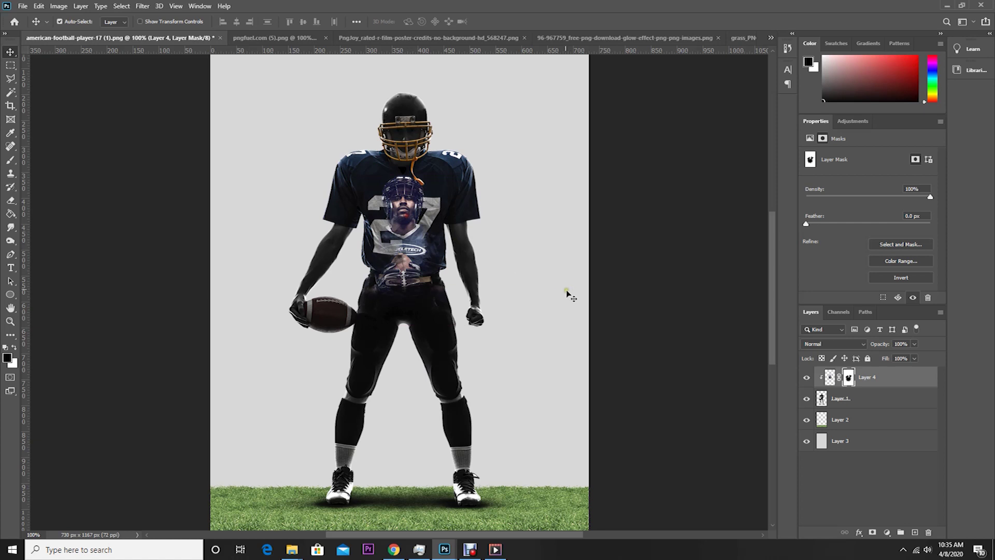
click(831, 380)
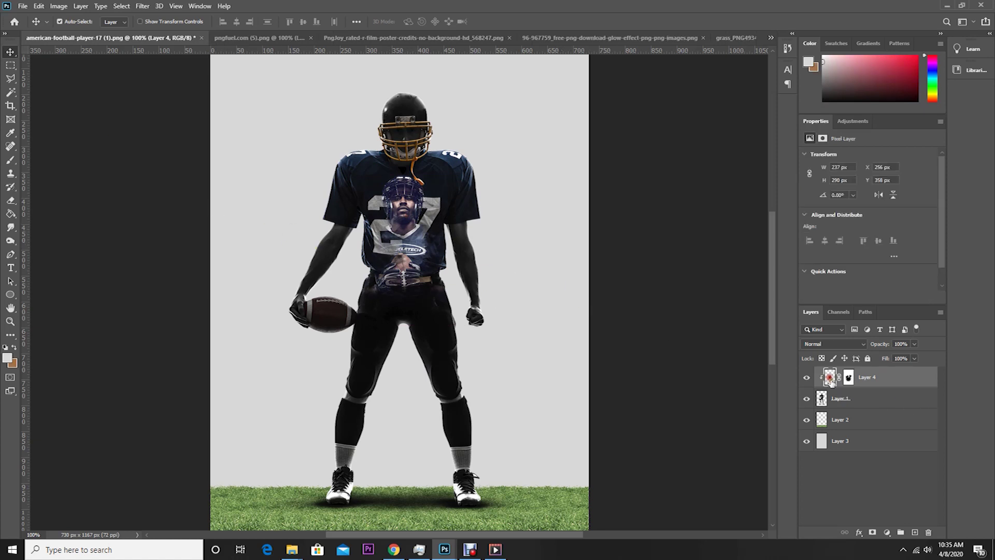
Apply Camera Raw to the inset: Highlights -100, Clarity +47, Shadows +50, Vibrance -36, fully desaturated
click(143, 5)
click(172, 69)
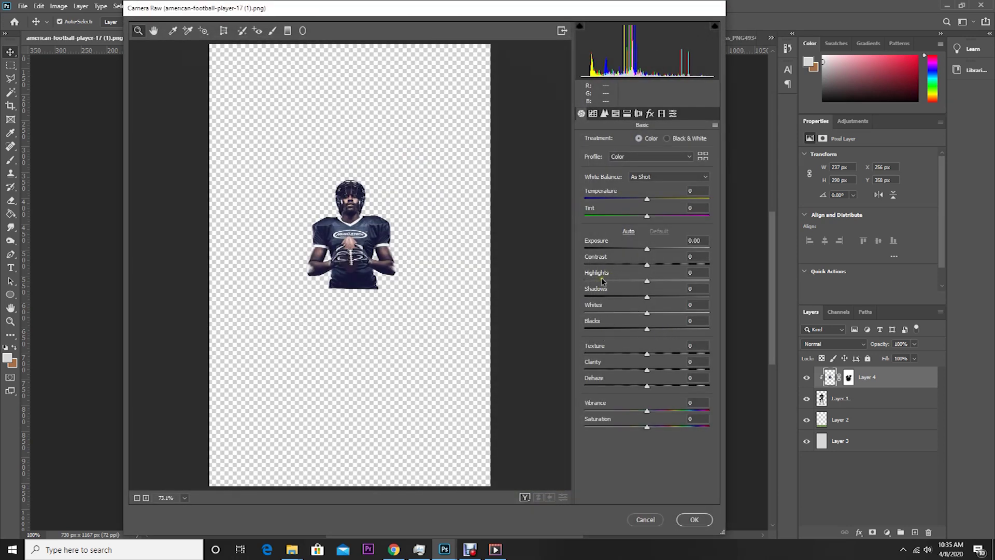
drag(602, 281, 566, 295)
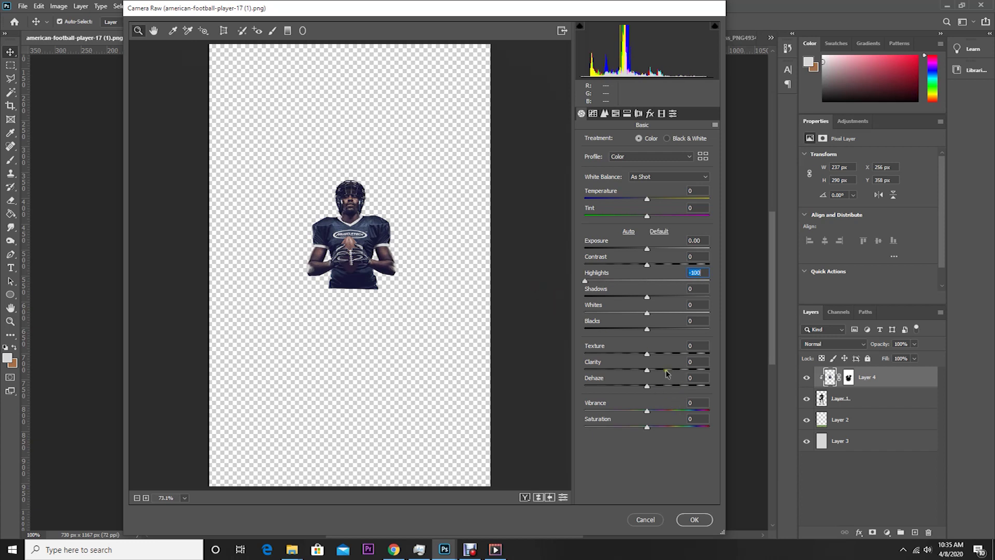
mouse_move(666, 374)
mouse_down()
mouse_move(706, 382)
mouse_move(676, 370)
mouse_up()
drag(647, 296, 679, 297)
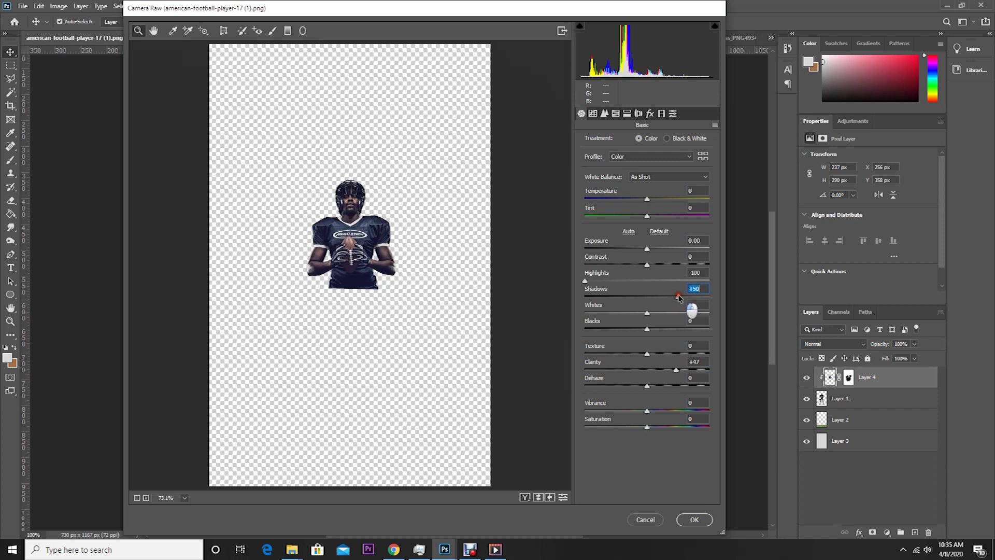
drag(608, 412, 634, 431)
click(703, 525)
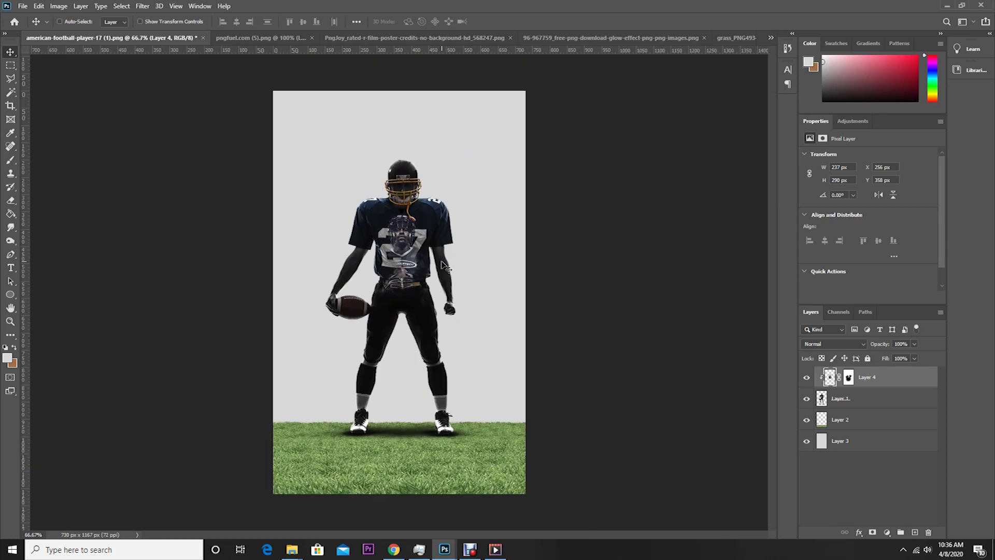
Add a new Layer 5 and set up Sampled Brush 2 with light grey ececec
key(ctrl)
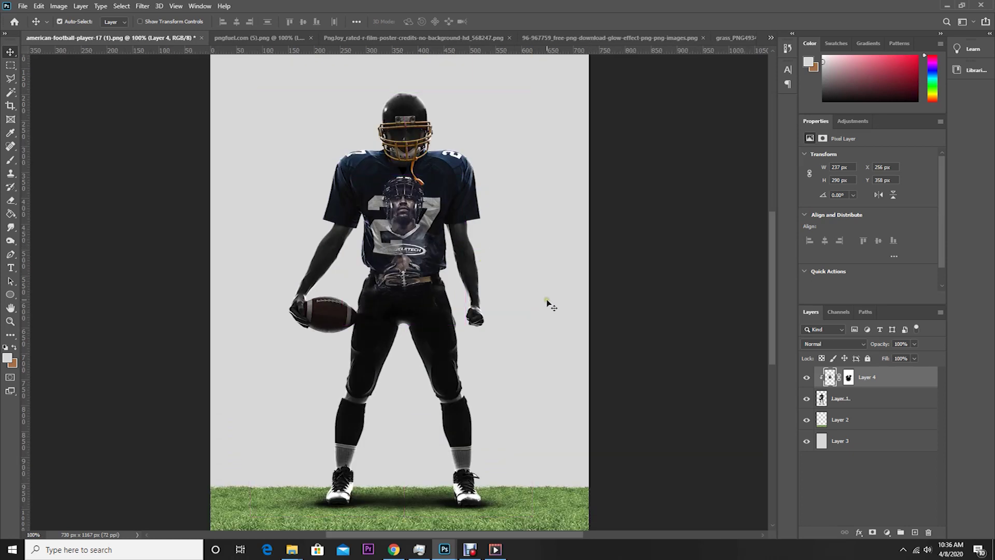
click(913, 533)
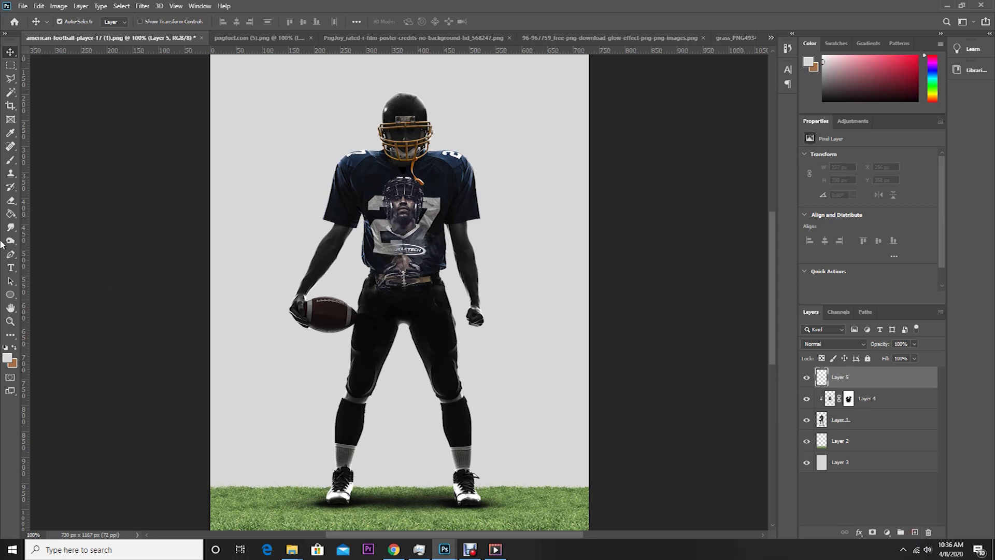
click(9, 165)
click(73, 23)
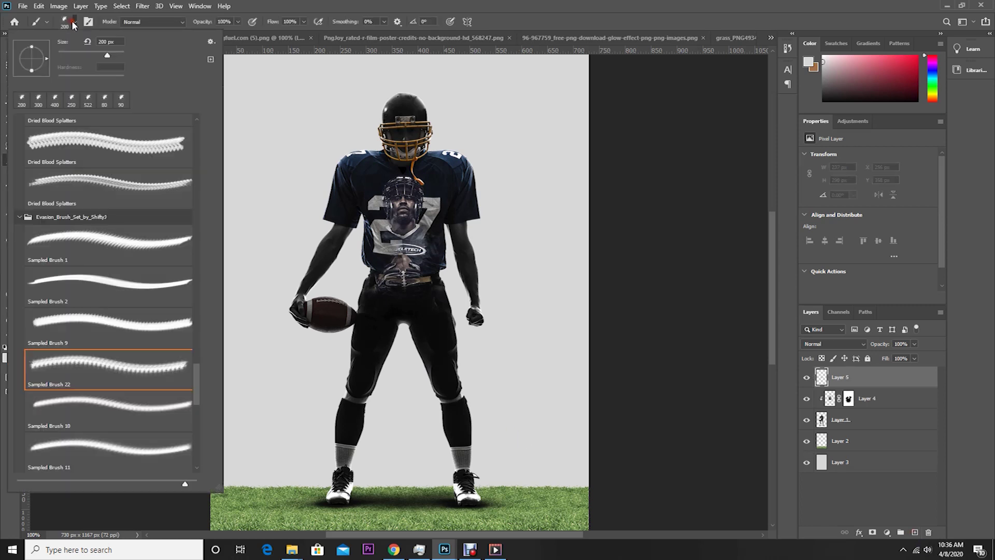
click(151, 329)
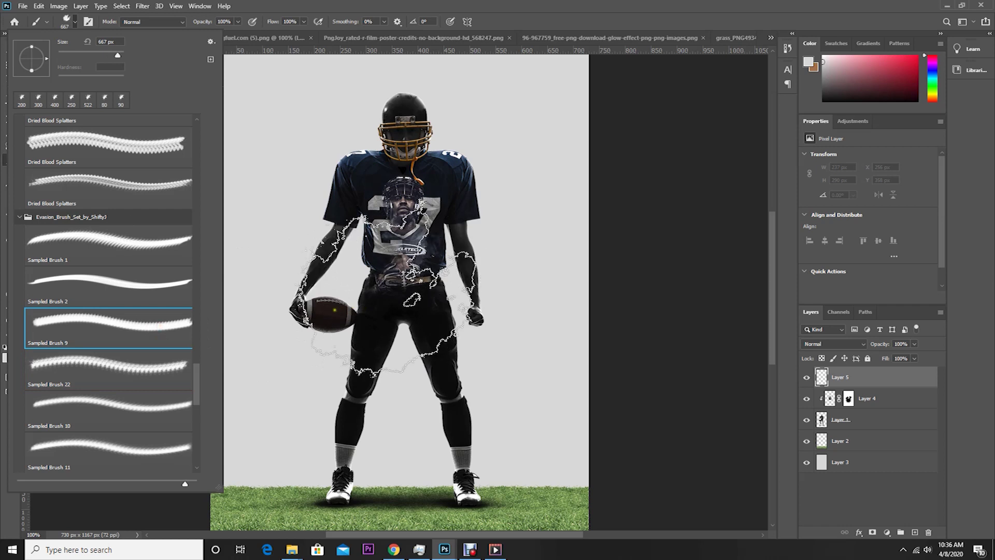
click(90, 286)
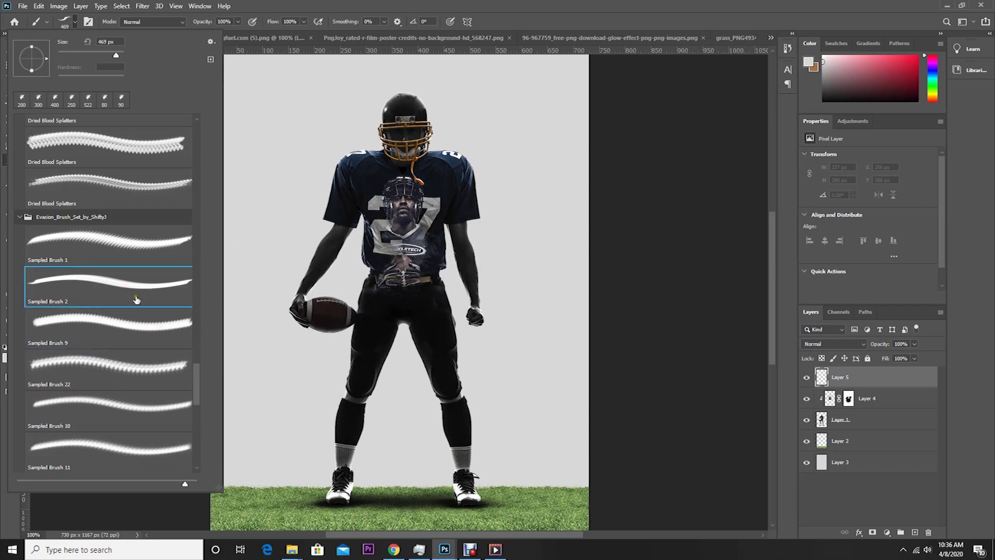
click(738, 21)
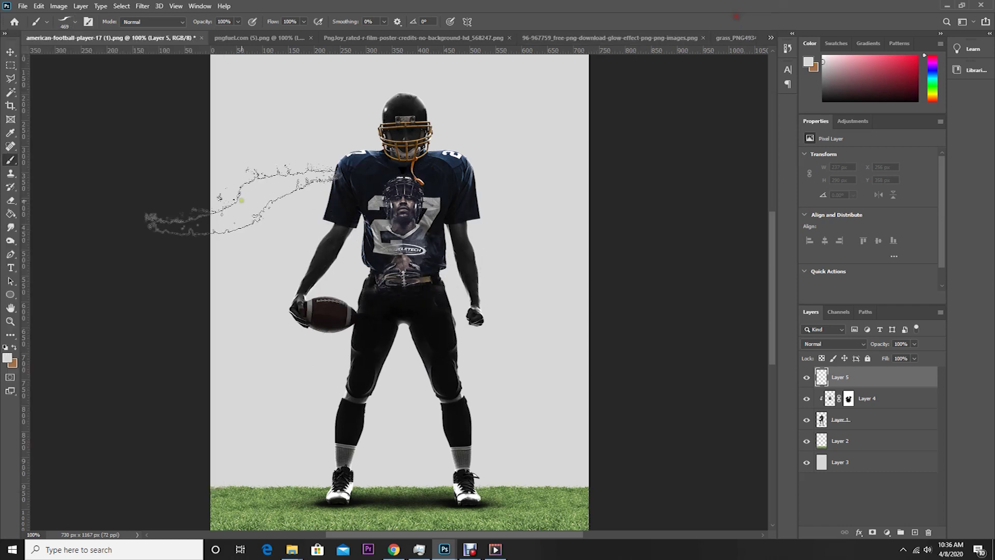
click(7, 358)
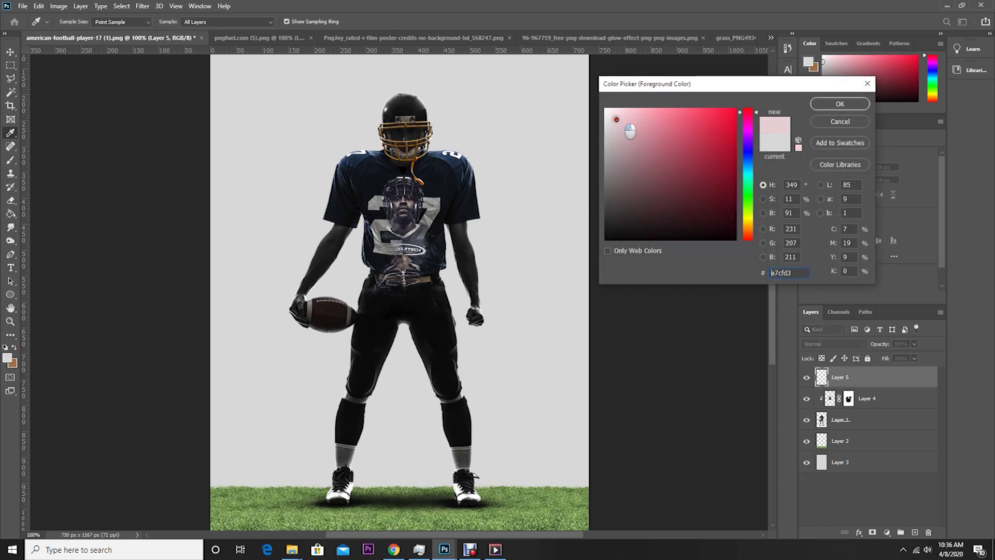
drag(622, 124, 602, 118)
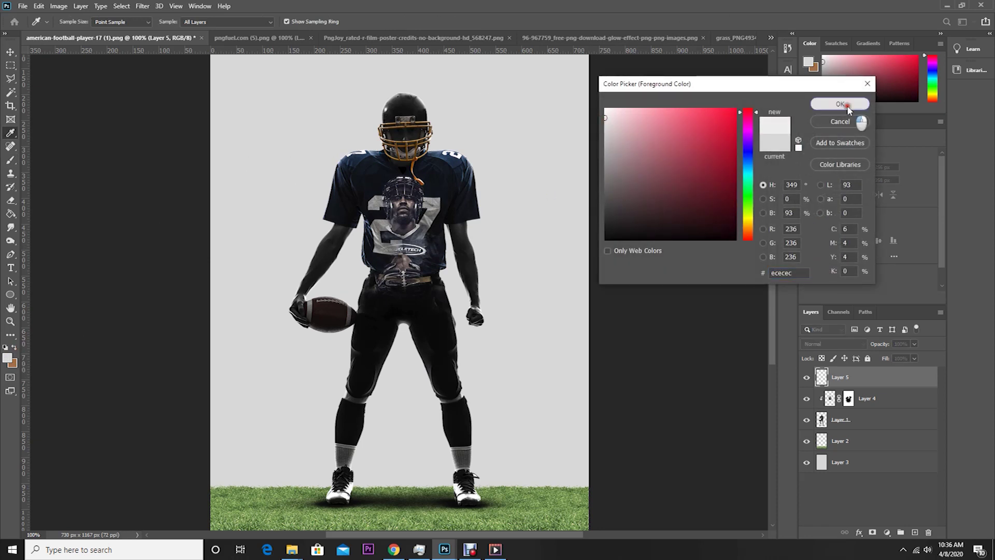
click(848, 111)
Paint diagonal glow strokes with a 27° brush, then 175 px at 45% opacity, and clip them to the player
click(71, 24)
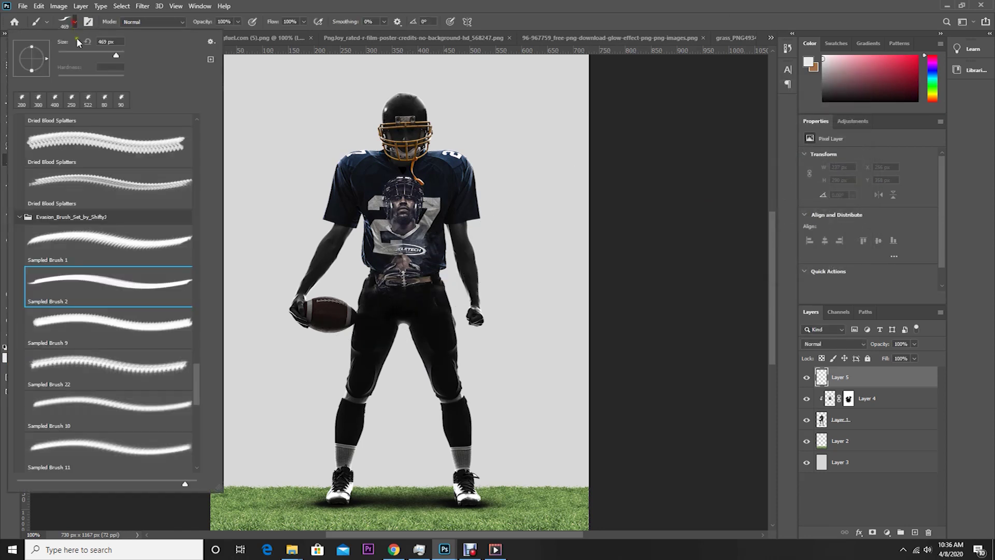
mouse_move(46, 62)
mouse_down()
mouse_move(56, 69)
mouse_move(44, 52)
mouse_up()
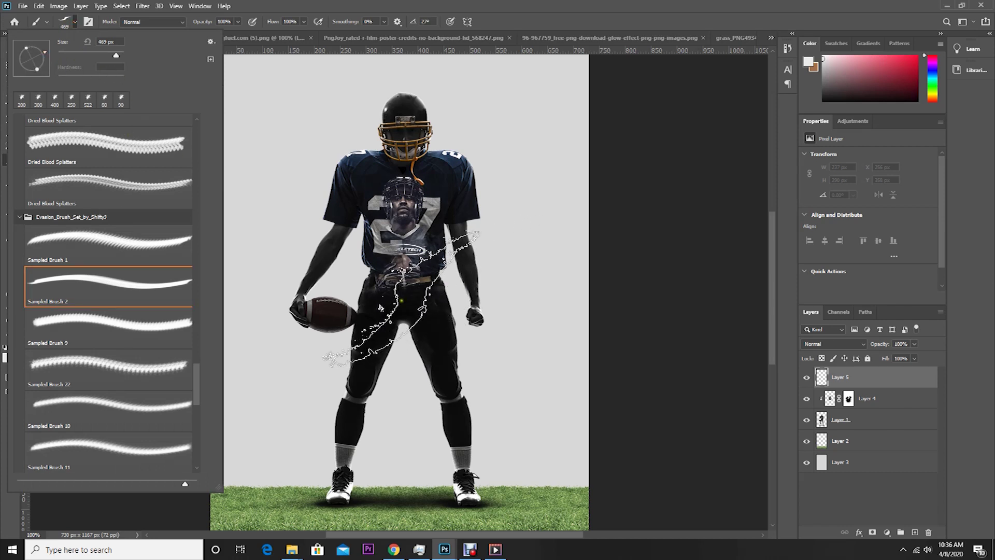
key(Return)
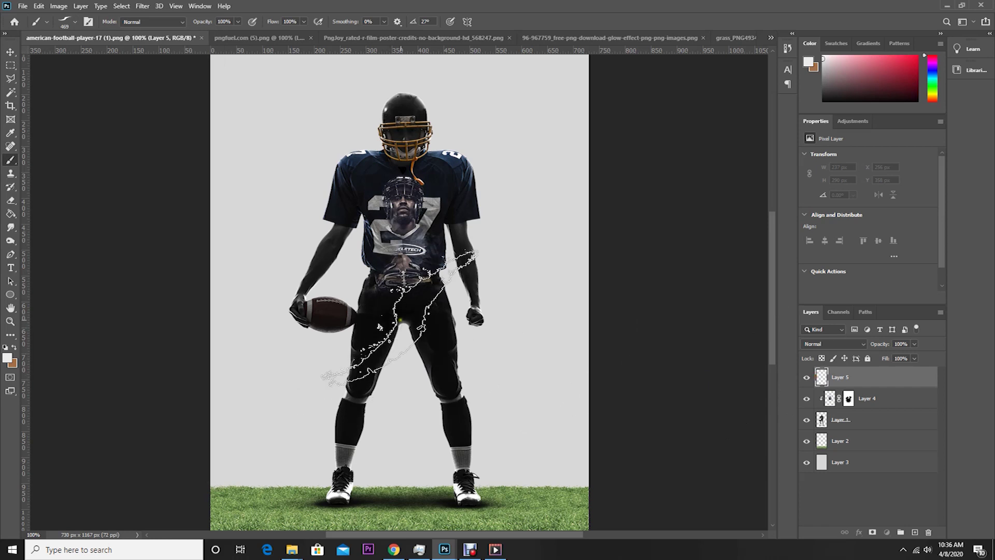
key(bracketright)
key(bracketright)
click(407, 298)
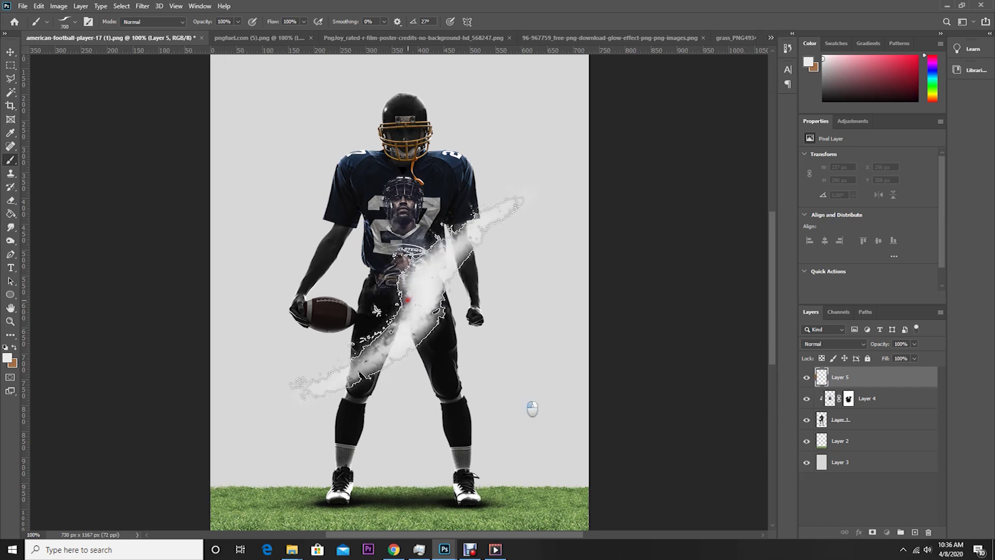
key(bracketleft)
key(bracketleft)
key(bracketleft)
key(bracketleft)
key(bracketleft)
key(bracketleft)
key(bracketleft)
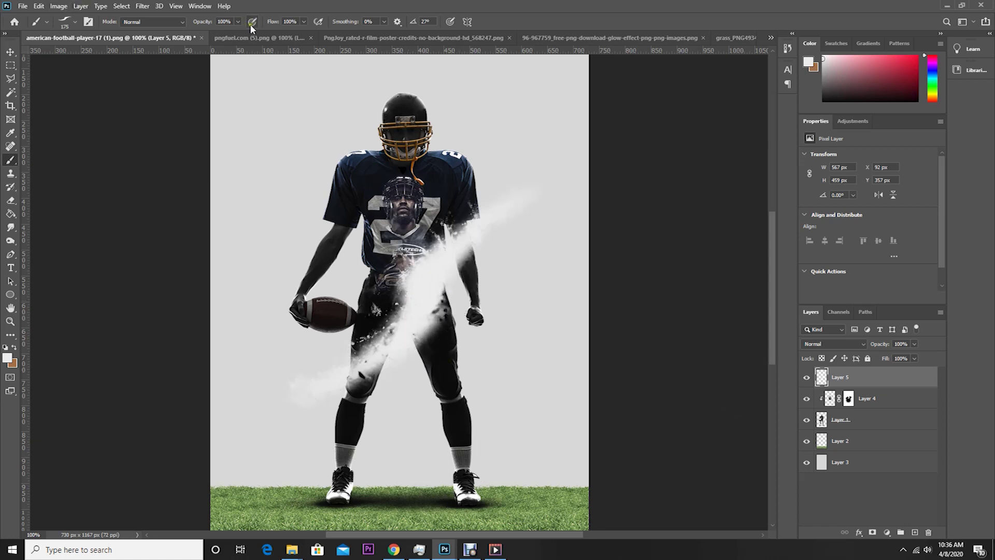
click(239, 21)
drag(239, 33, 212, 33)
mouse_move(463, 243)
mouse_down()
mouse_move(329, 384)
mouse_move(348, 386)
mouse_up()
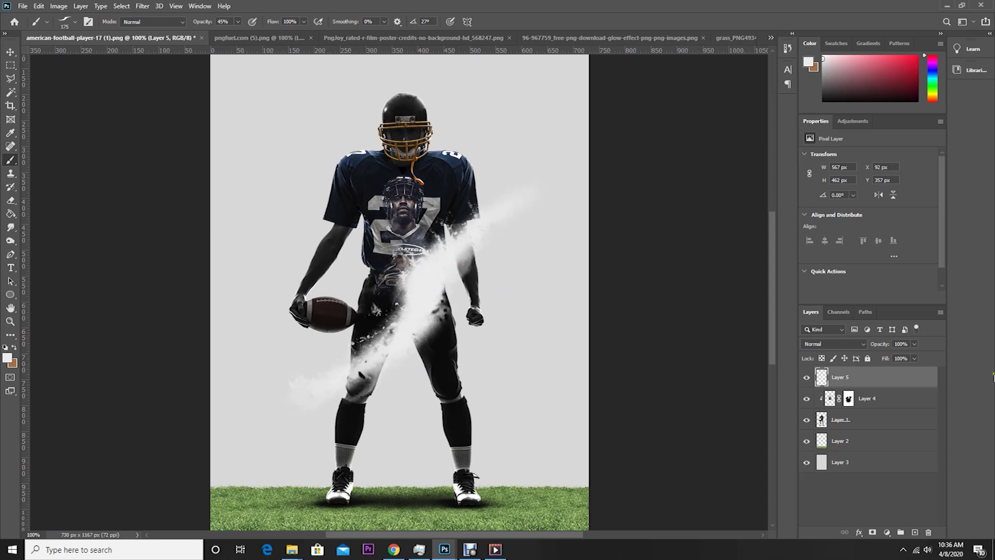
right_click(888, 384)
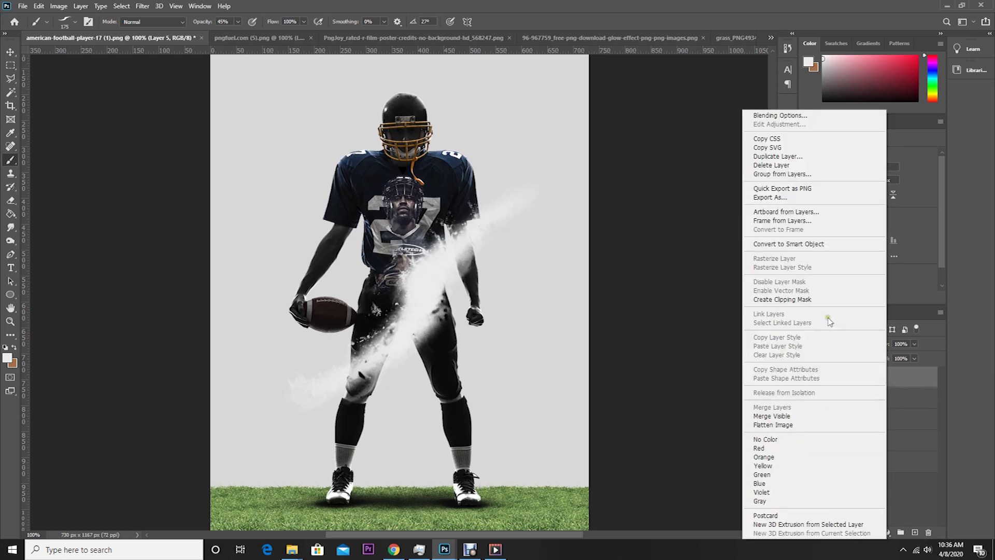
click(826, 303)
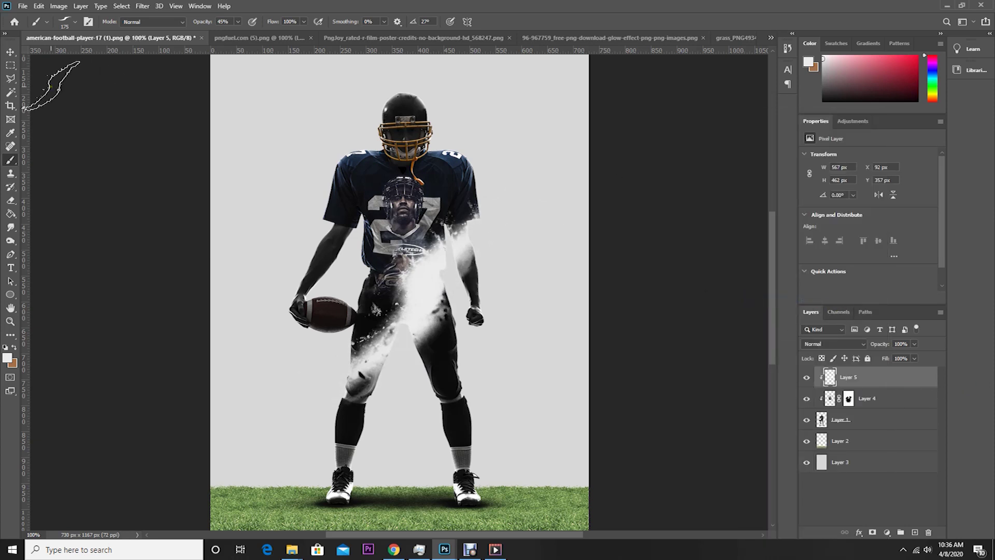
Refill the background Layer 3 with near-white using the Paint Bucket
click(10, 52)
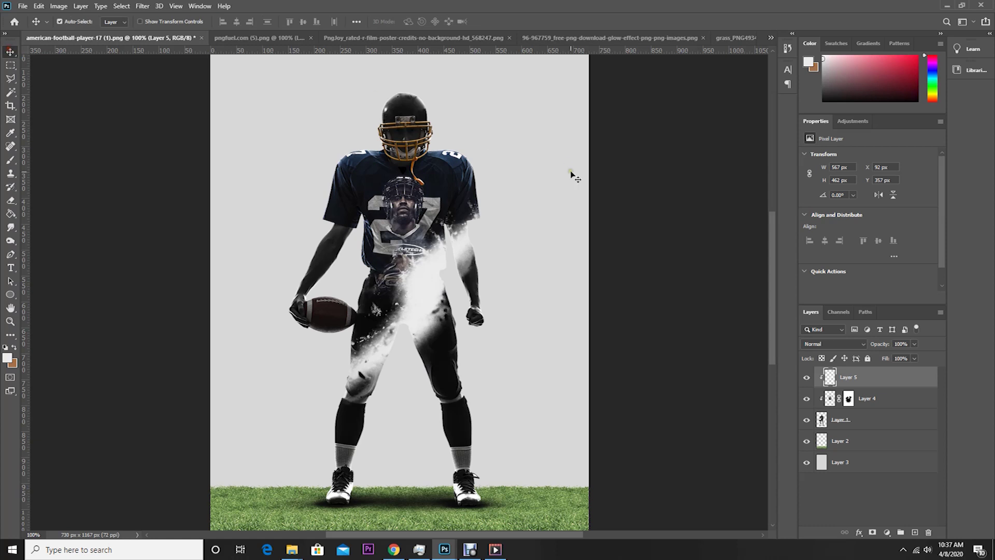
key(ctrl+minus)
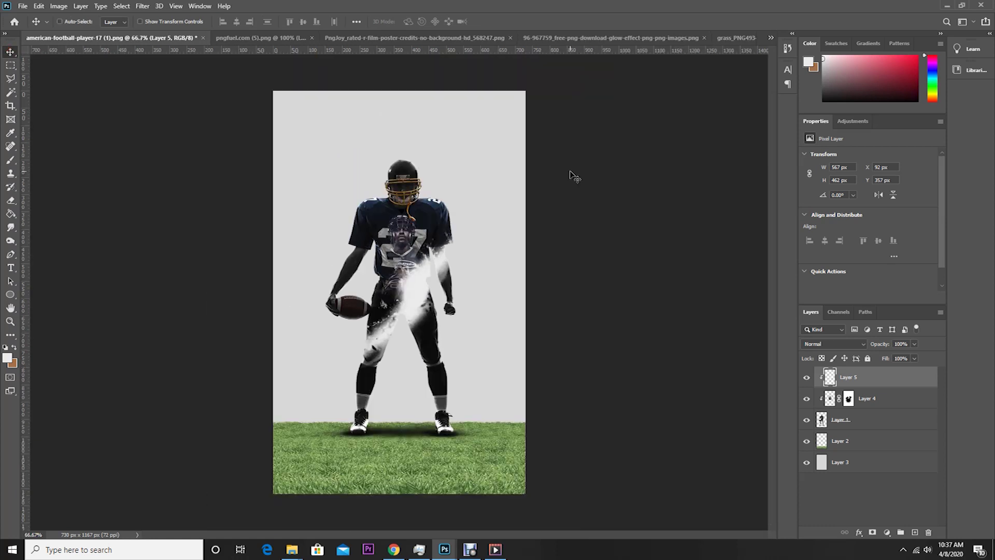
key(ctrl+plus)
key(ctrl+plus)
key(ctrl+minus)
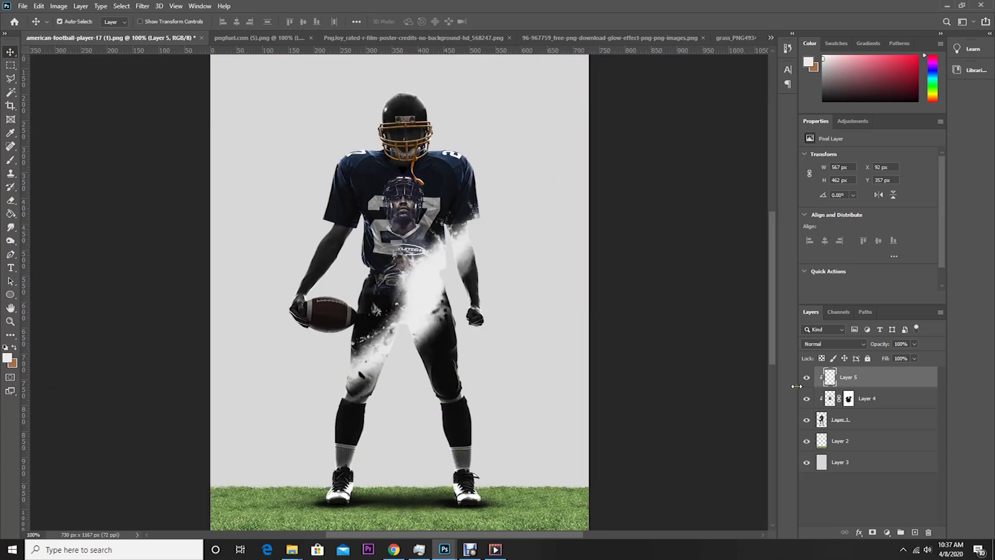
click(842, 463)
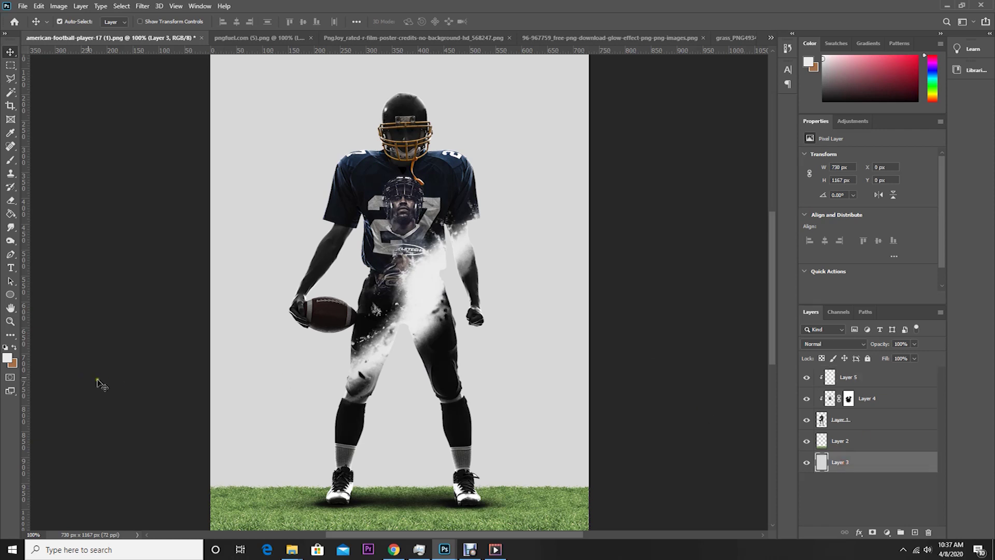
click(8, 357)
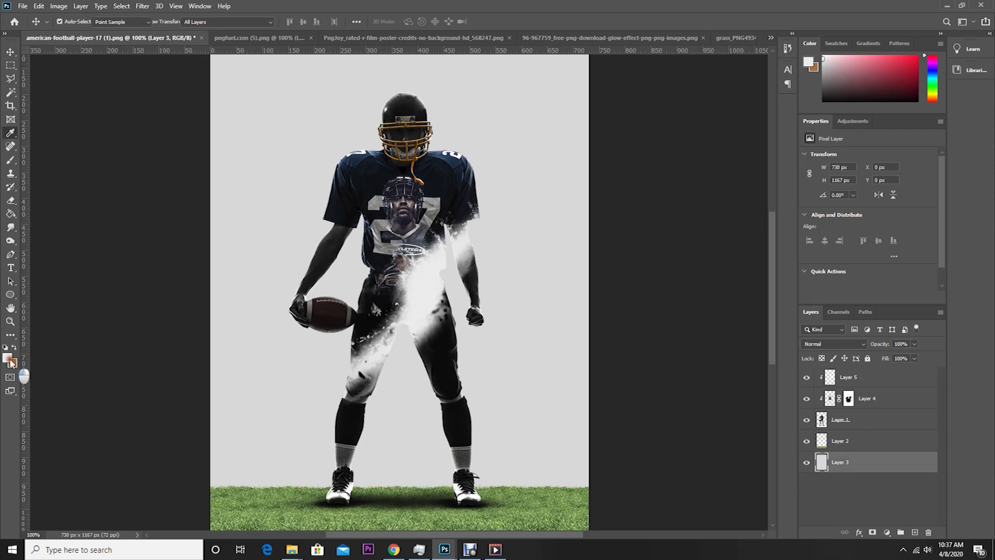
click(835, 104)
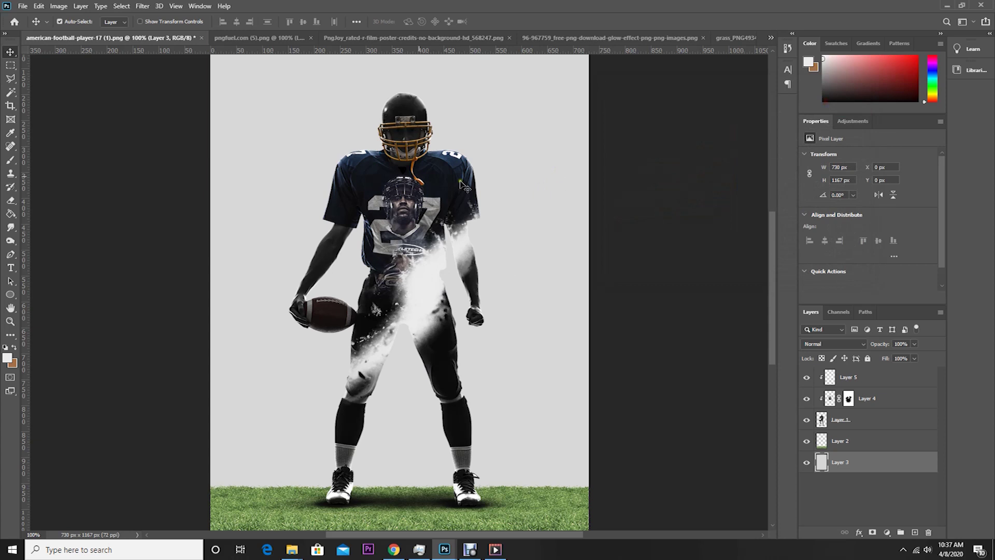
click(11, 214)
click(259, 222)
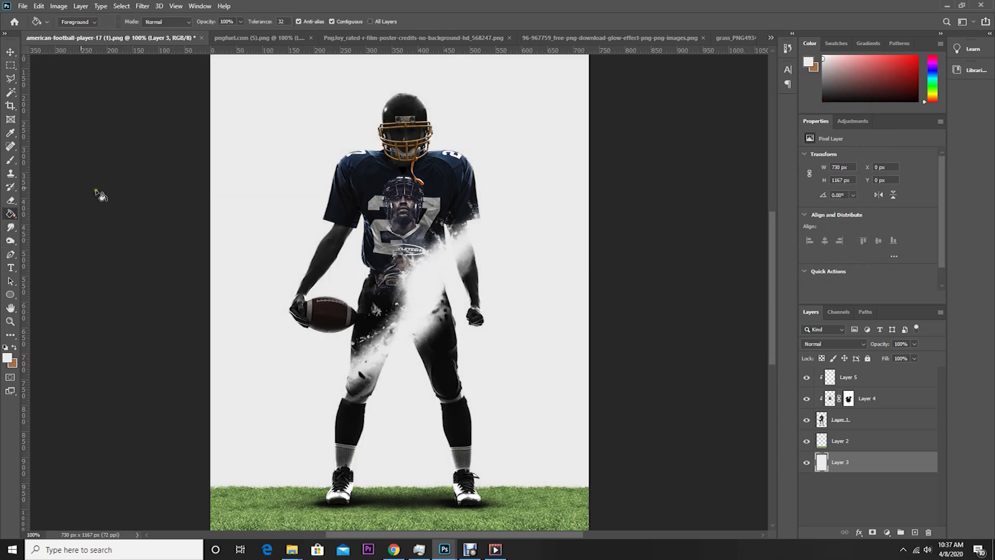
click(10, 52)
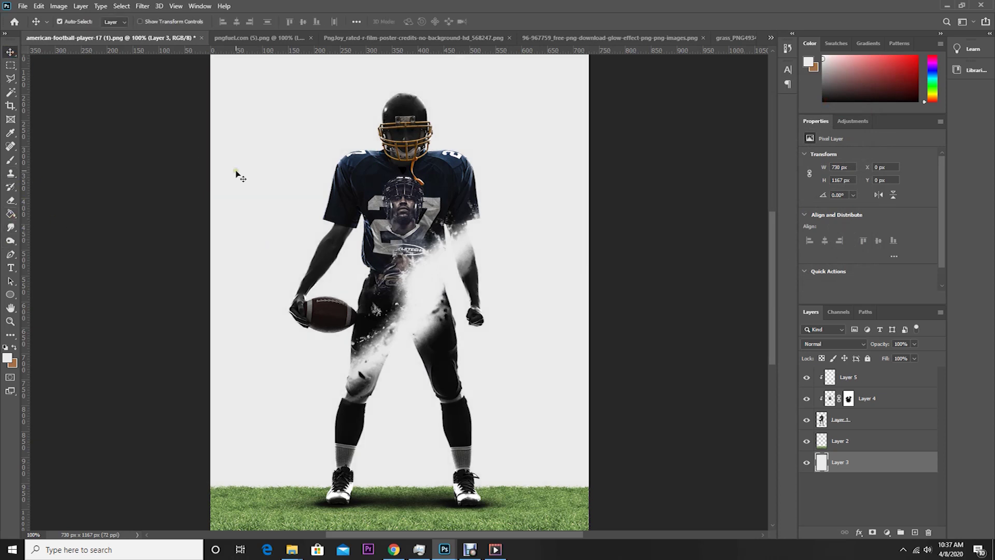
key(ctrl+minus)
key(ctrl+minus)
key(ctrl+plus)
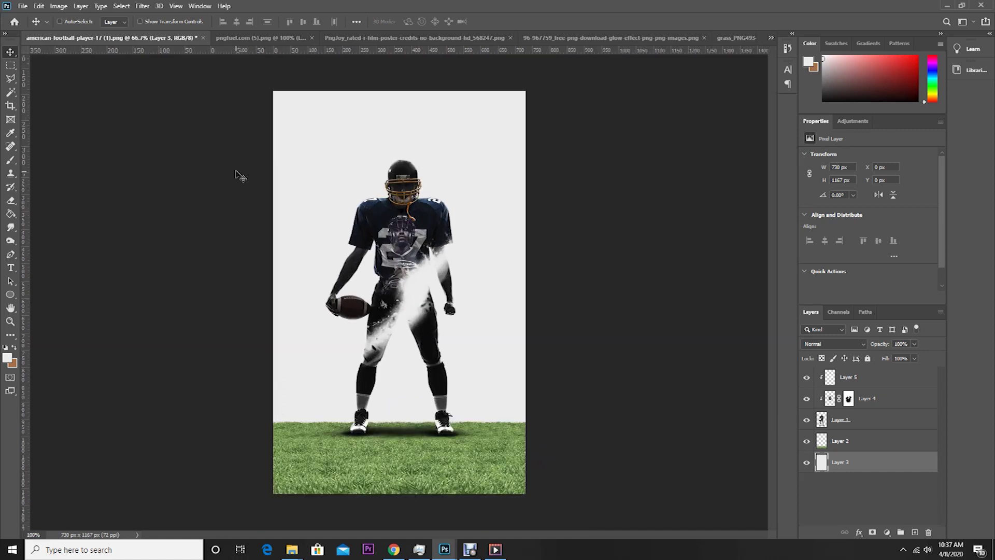
key(ctrl+plus)
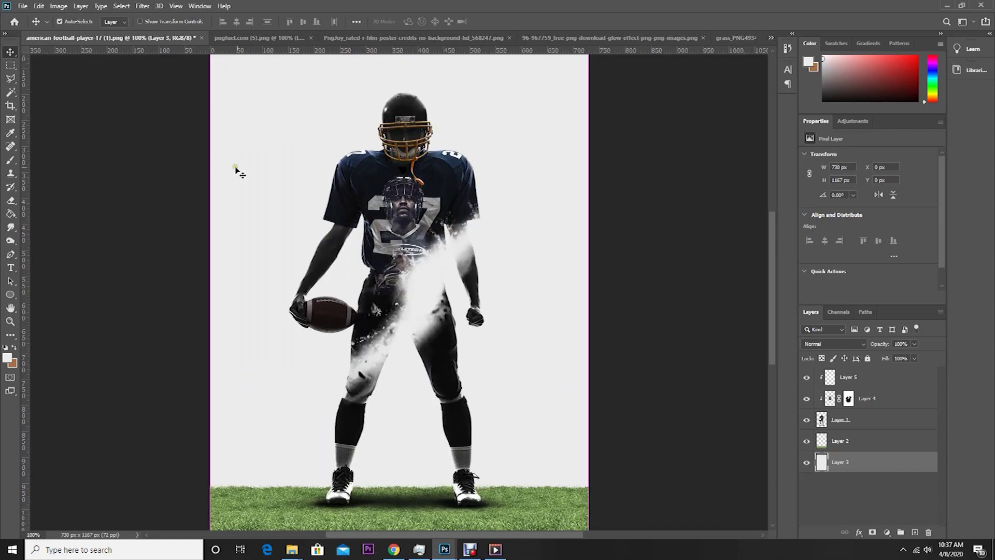
Bring the orange glow into the poster as Layer 6, move it to the top, and set it to Screen
click(601, 38)
drag(369, 269, 336, 99)
drag(835, 469, 847, 357)
drag(834, 477, 827, 379)
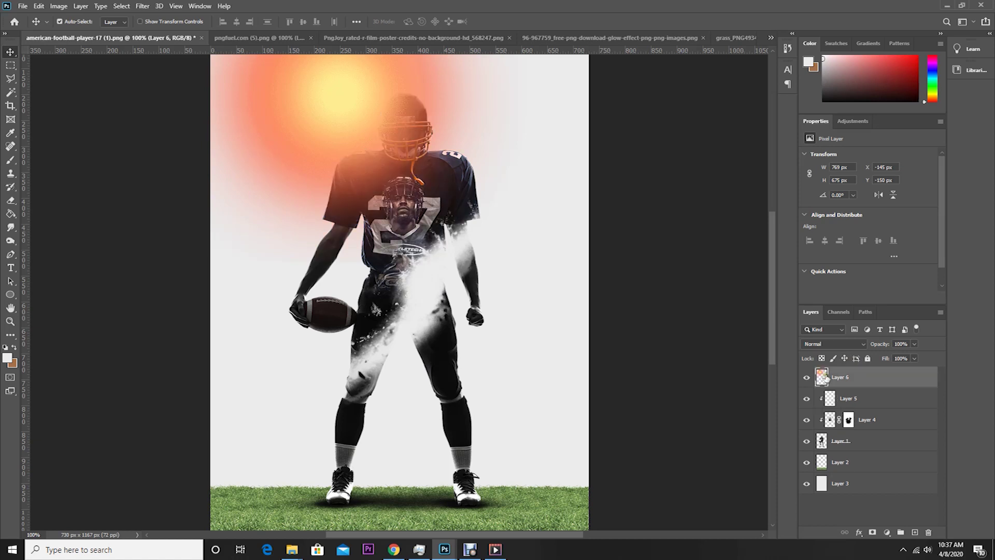
drag(371, 108, 385, 282)
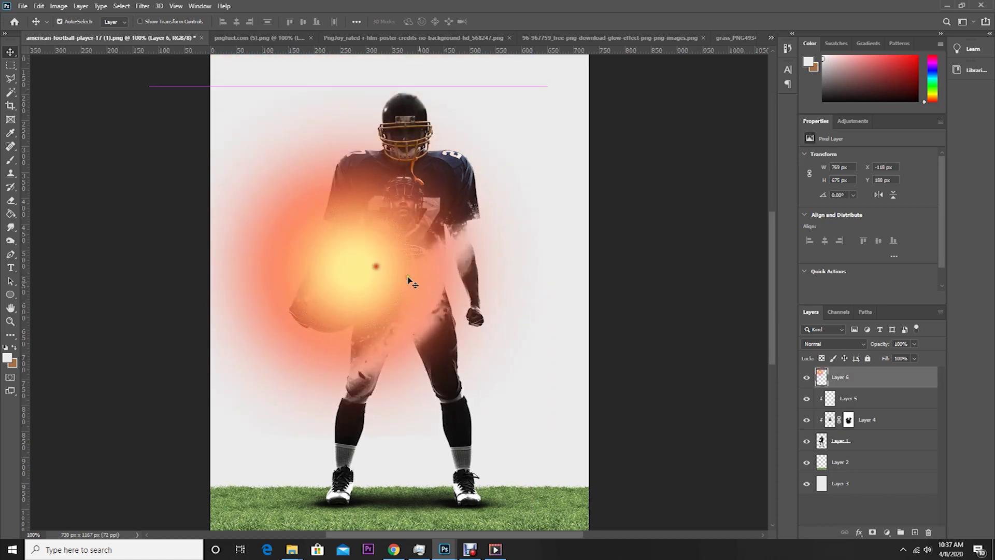
click(817, 345)
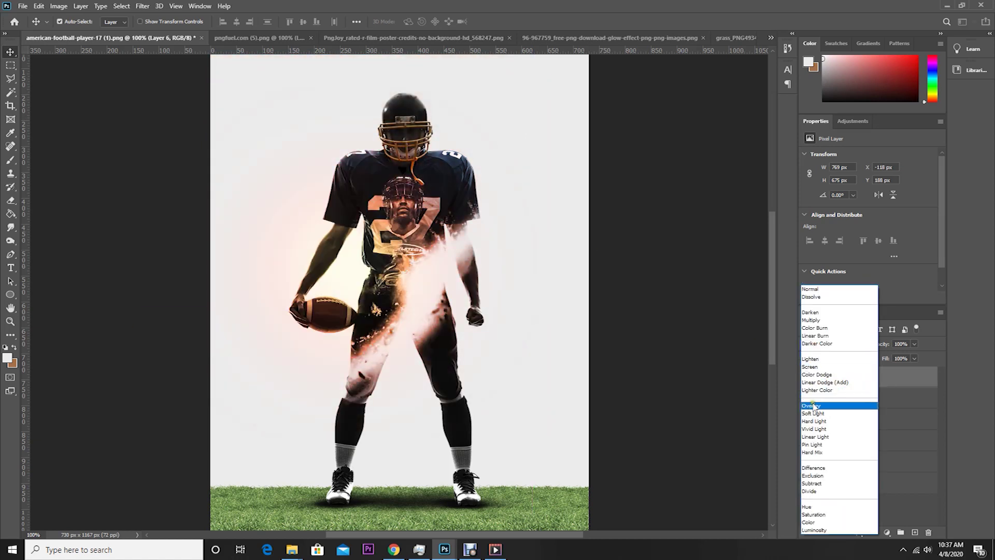
click(811, 367)
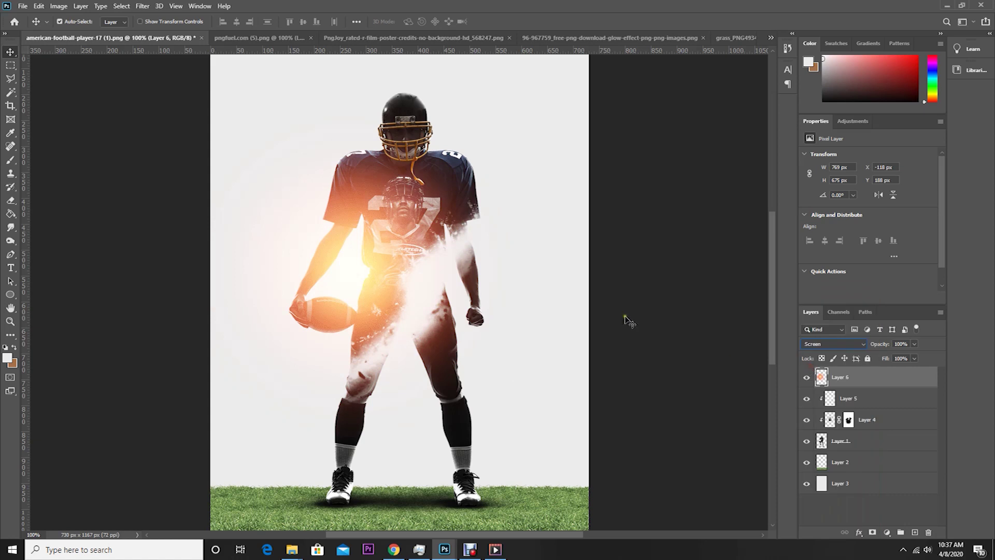
Shrink the glow to 240 × 211 px and position it as a flare over the ball
click(39, 6)
click(61, 233)
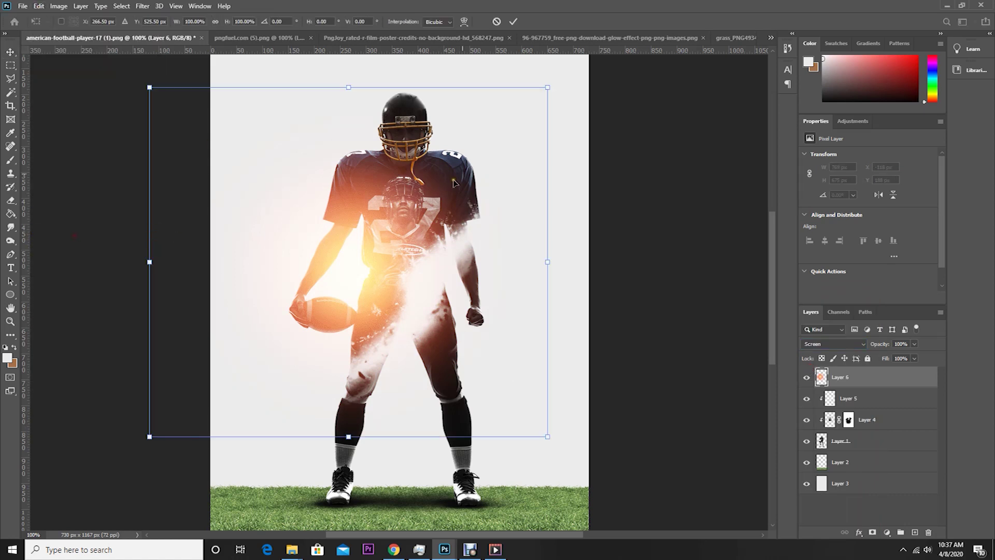
drag(547, 87, 417, 201)
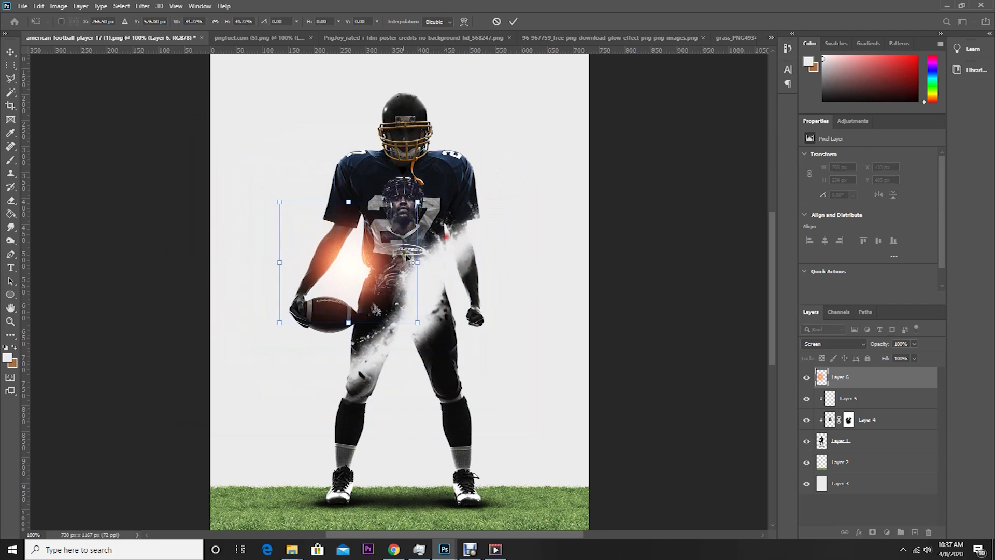
drag(377, 267, 373, 289)
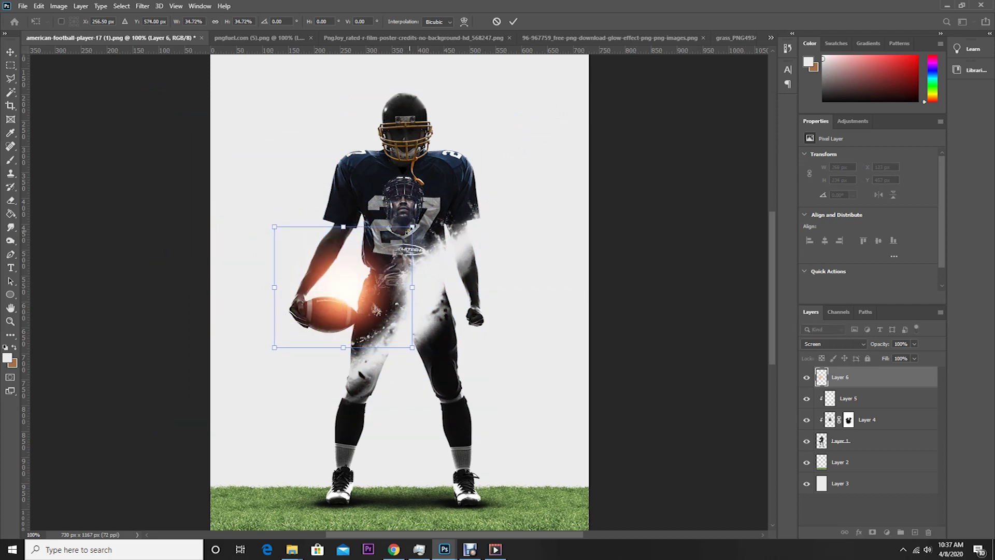
drag(413, 228, 413, 240)
drag(367, 279, 369, 280)
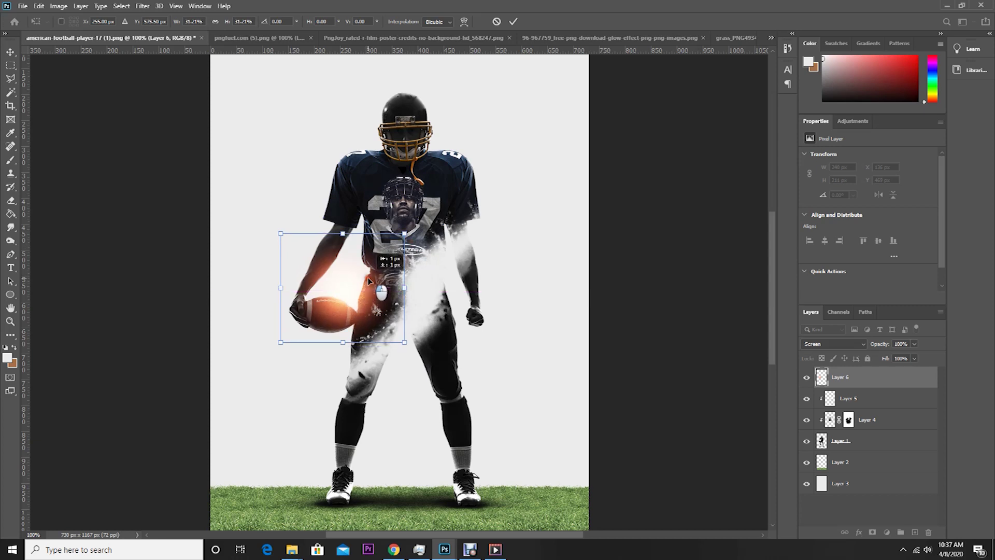
key(Return)
scroll(420, 298, down, 3)
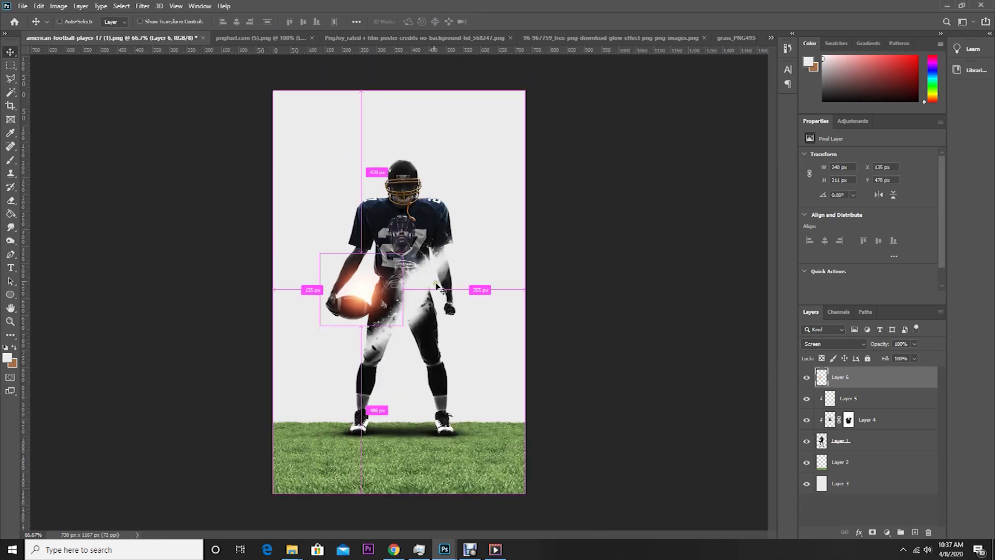
scroll(438, 274, up, 2)
scroll(446, 274, down, 1)
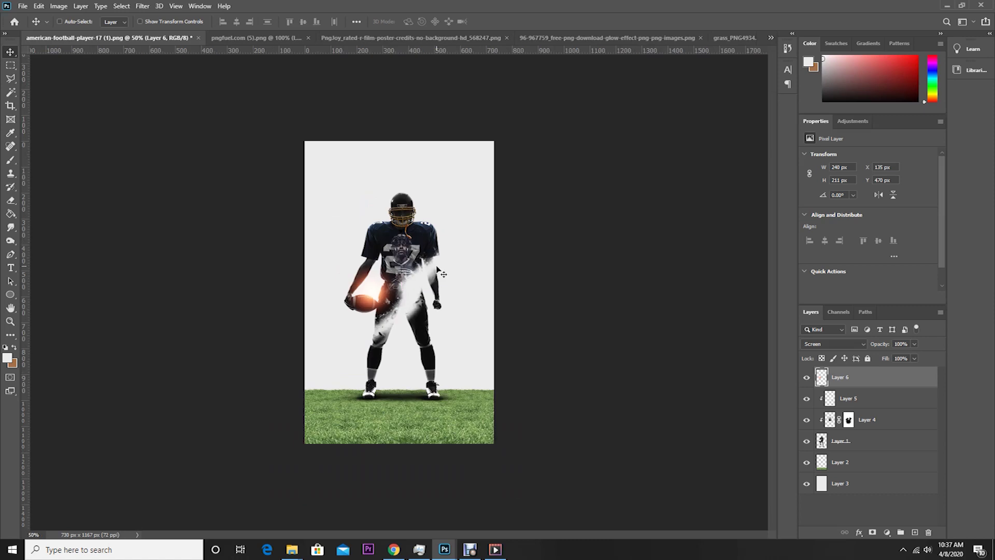
scroll(467, 279, up, 1)
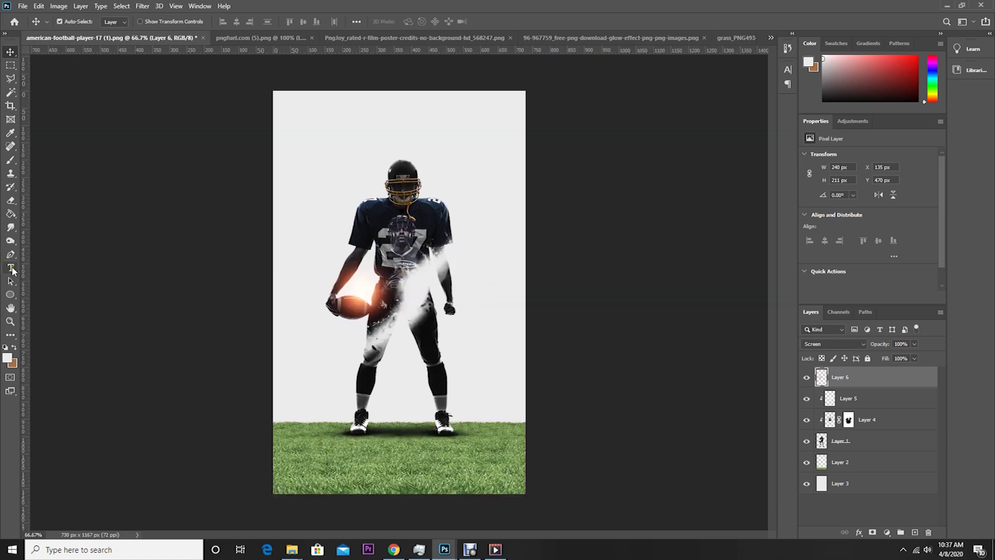
Add the title text and colour PREVALE navy, sampled from the player's jersey
click(11, 268)
click(425, 147)
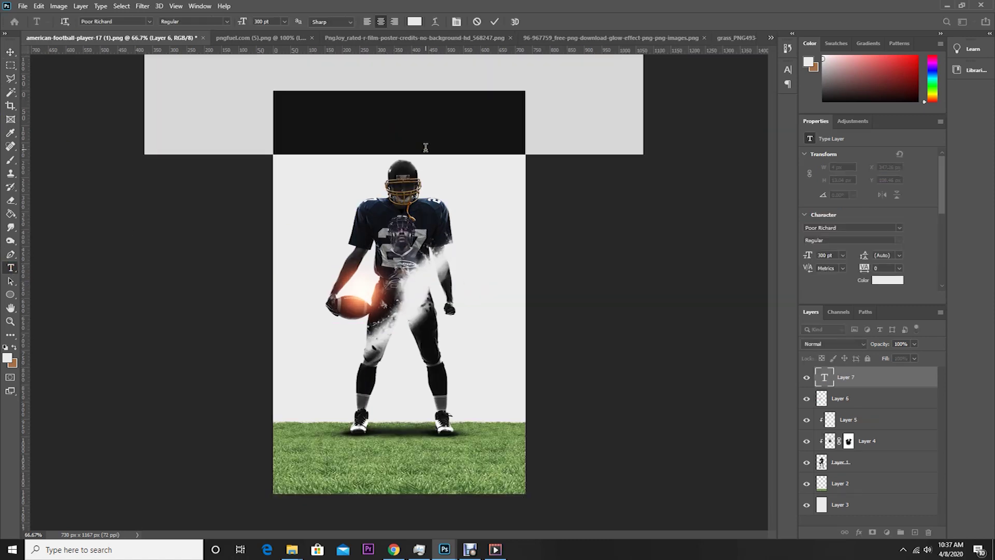
text(FOOTBALL)
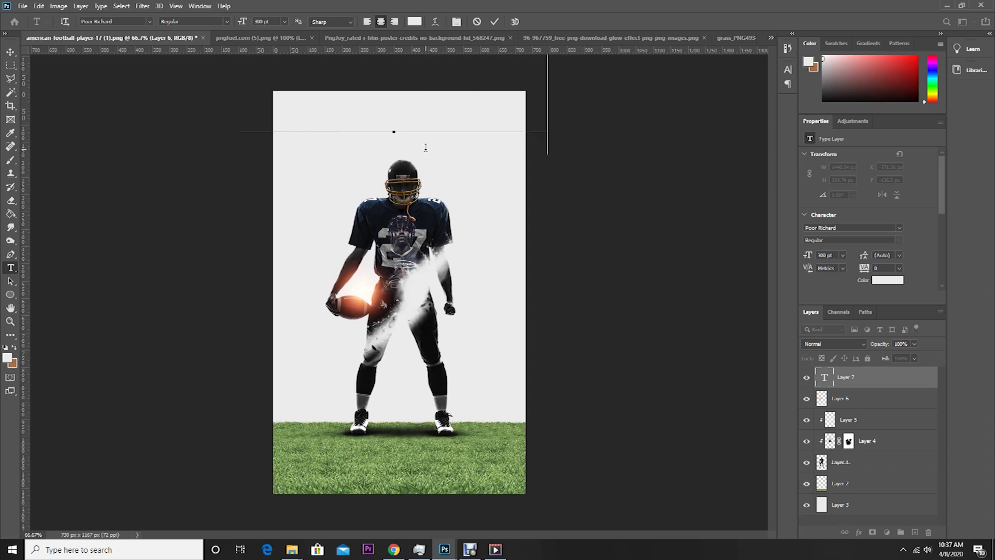
click(821, 380)
double_click(822, 380)
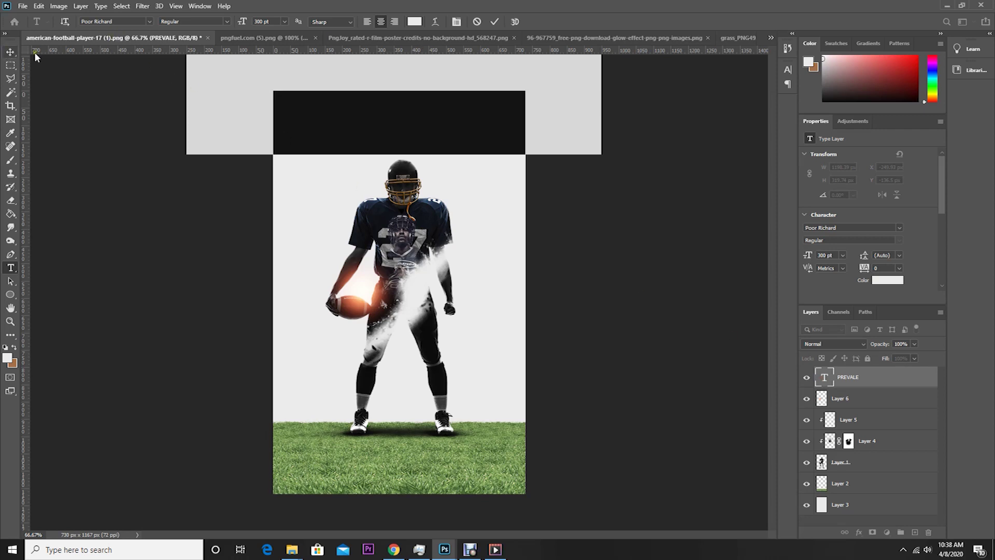
click(415, 22)
click(373, 198)
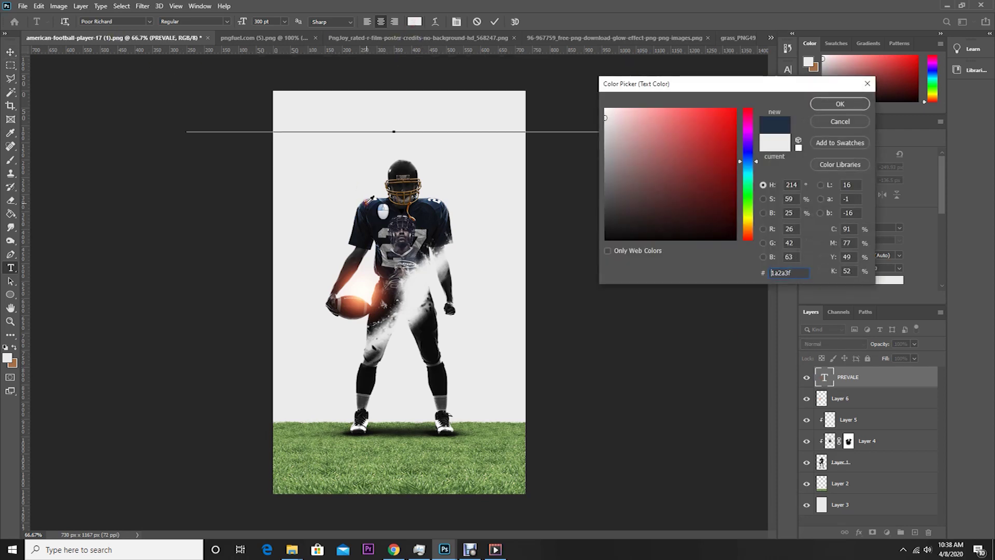
click(839, 104)
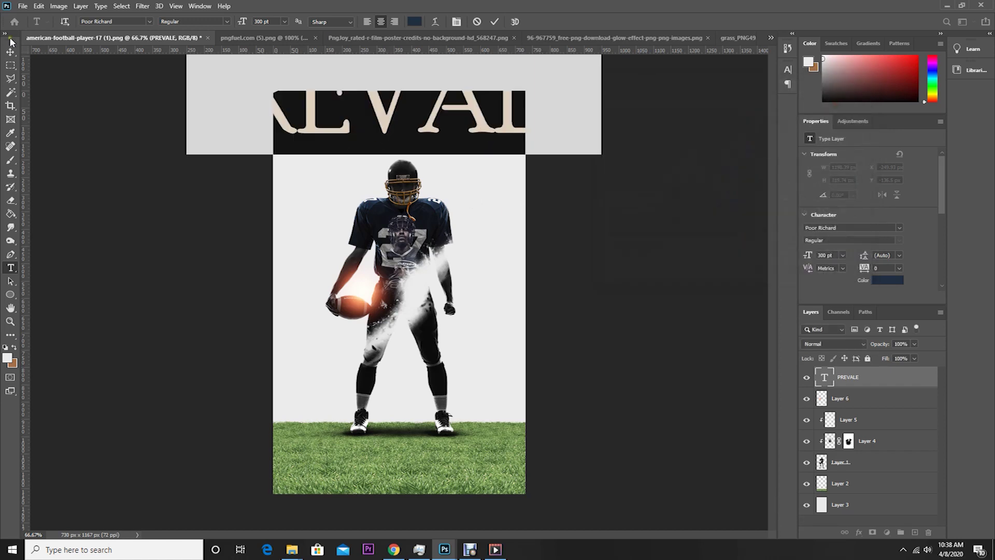
click(10, 51)
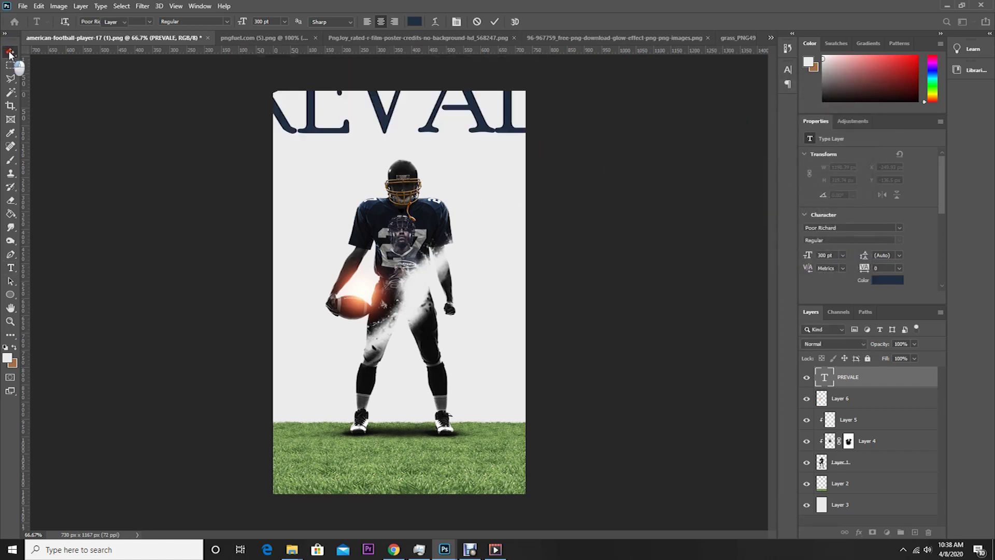
Scale the PREVALE title down to about 38% and centre it across the poster top
click(40, 6)
click(82, 232)
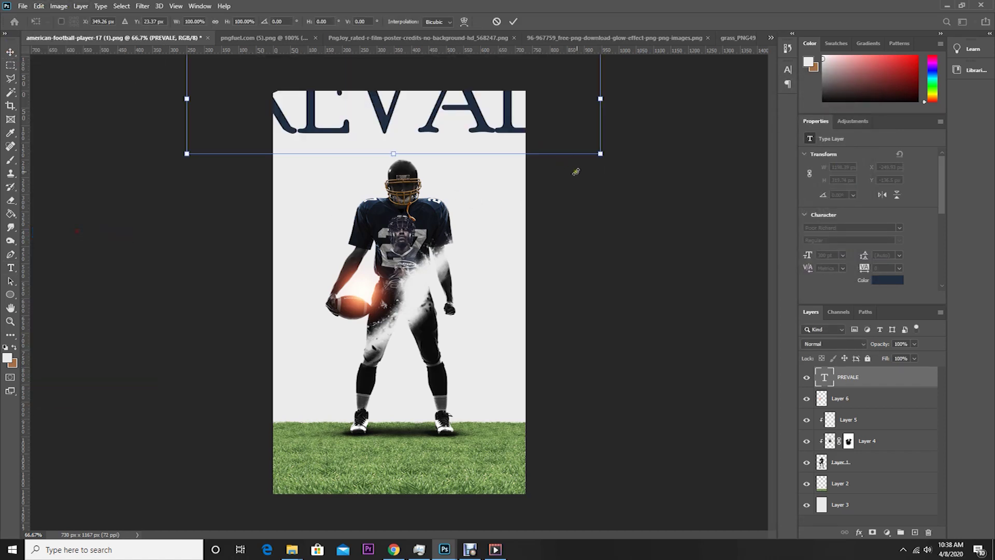
drag(599, 156, 480, 115)
drag(425, 94, 434, 134)
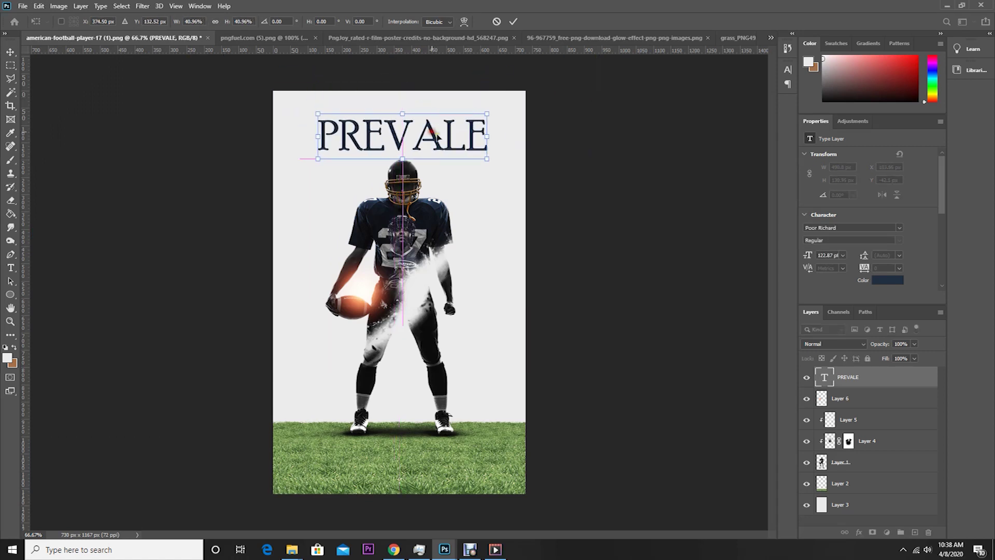
drag(486, 158, 482, 158)
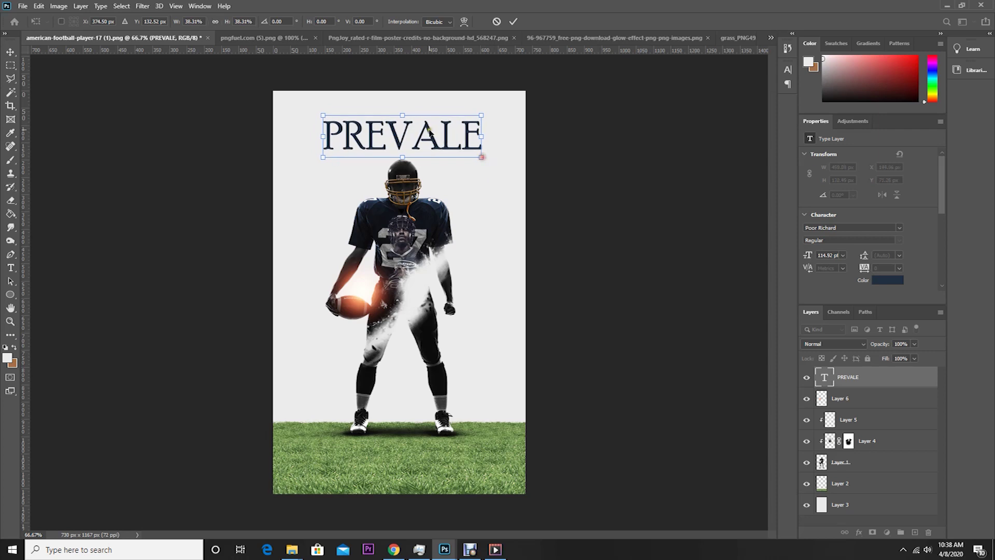
drag(430, 129, 428, 124)
key(Return)
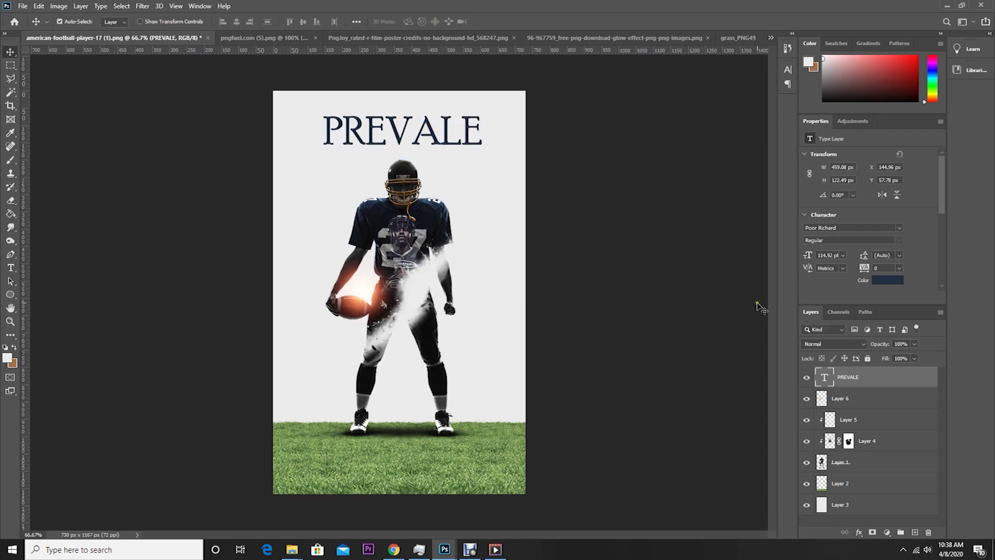
Switch the PREVALE title to Source Sans Variable Regular and nudge it up one step
double_click(824, 377)
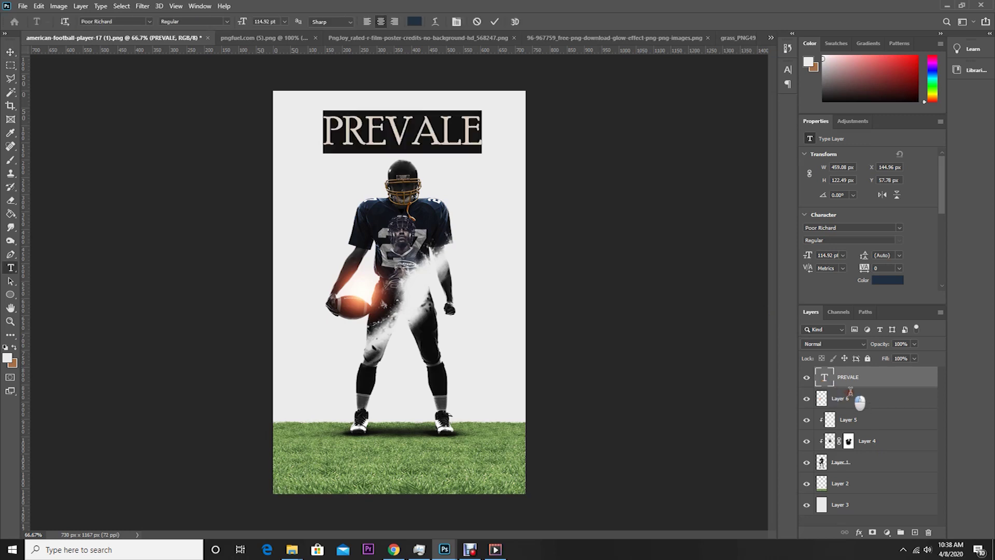
click(135, 20)
key(Down)
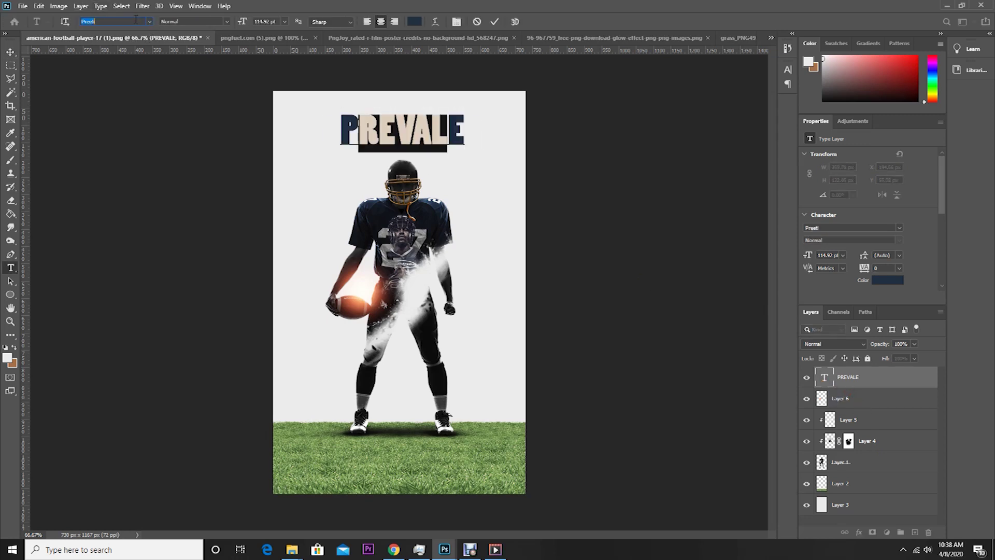
click(149, 21)
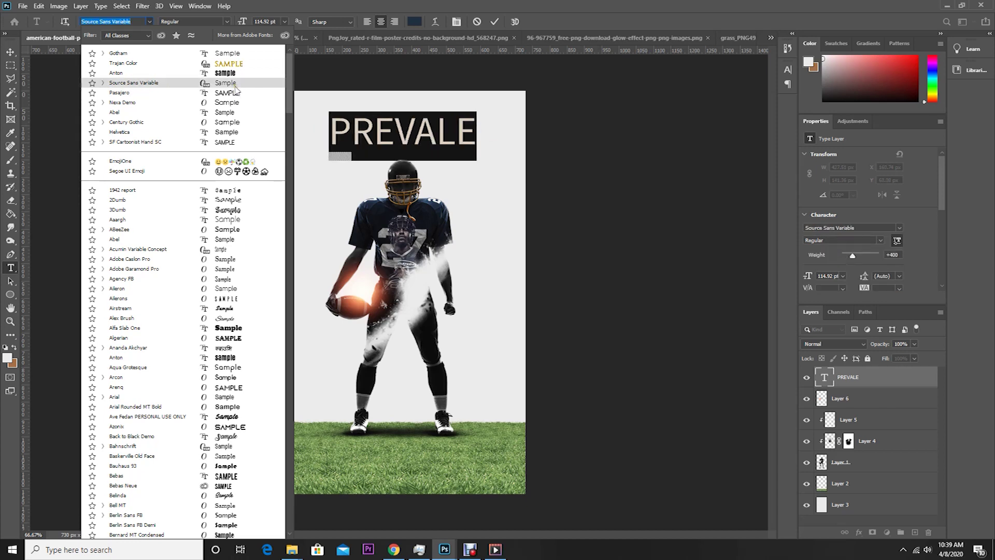
click(236, 84)
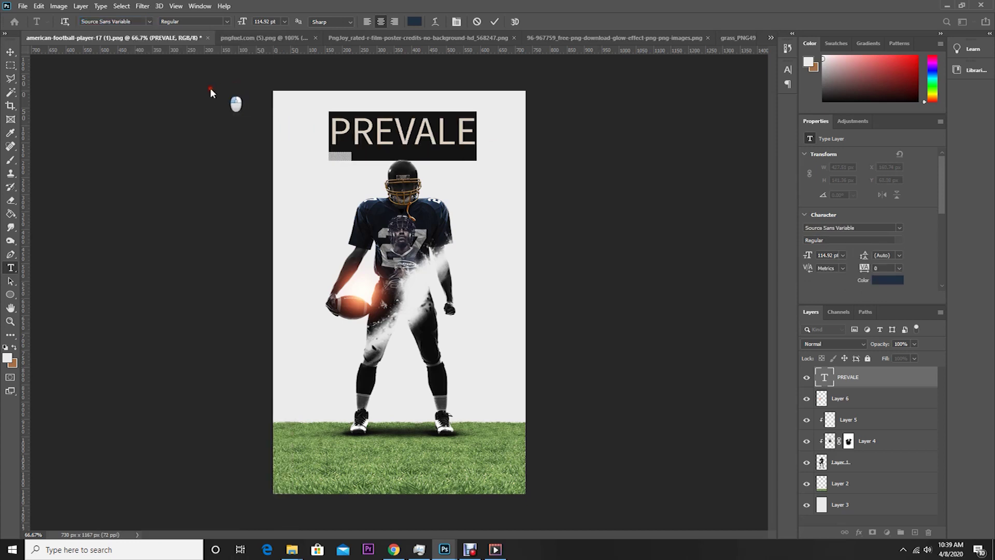
click(11, 52)
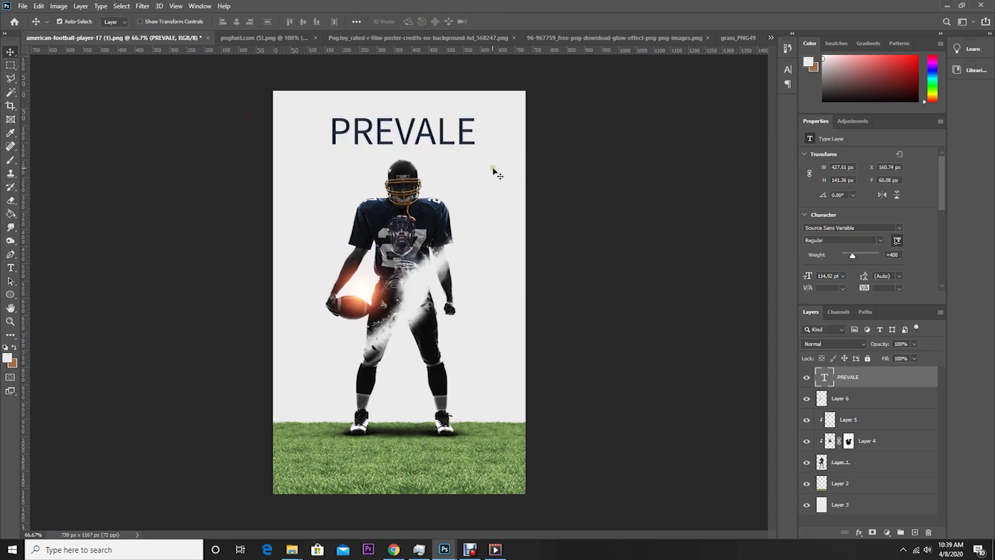
key(Up)
key(Up)
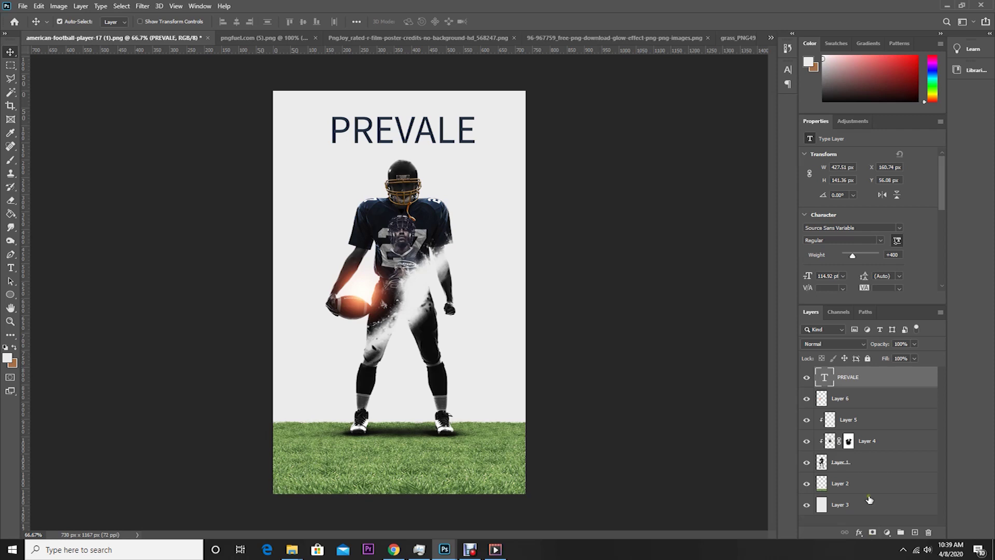
Mask PREVALE and paint it black with Sampled Brush 9 at 667 px, 45% opacity
click(873, 532)
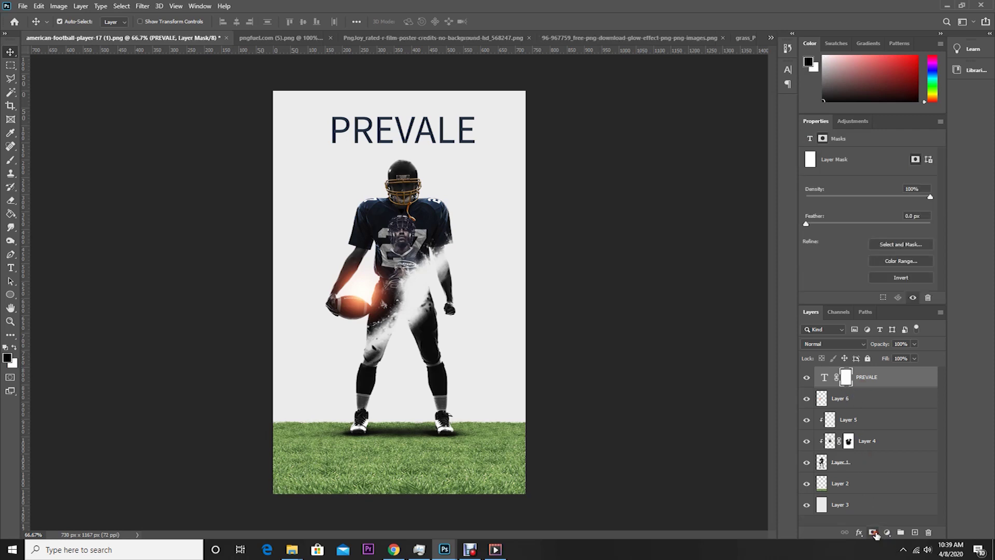
click(10, 159)
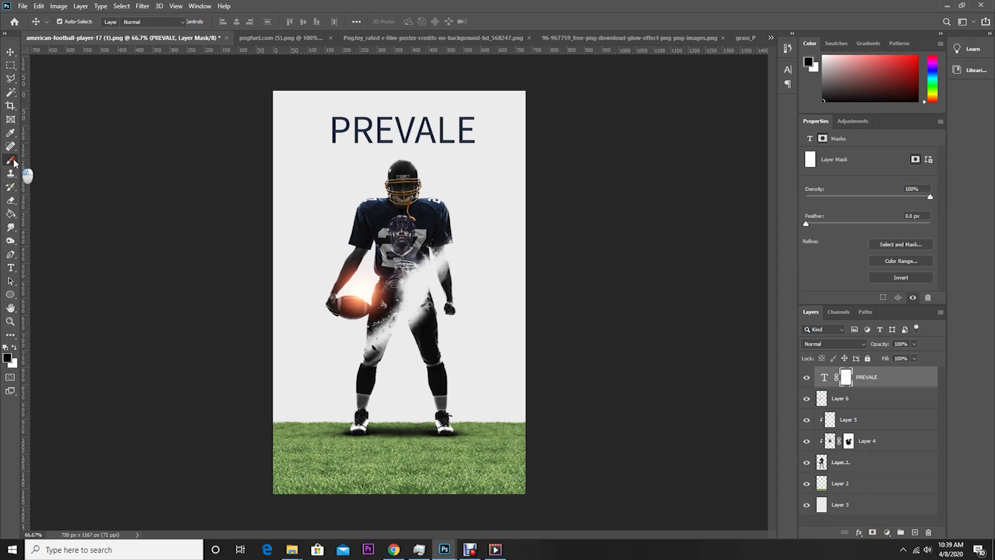
click(76, 24)
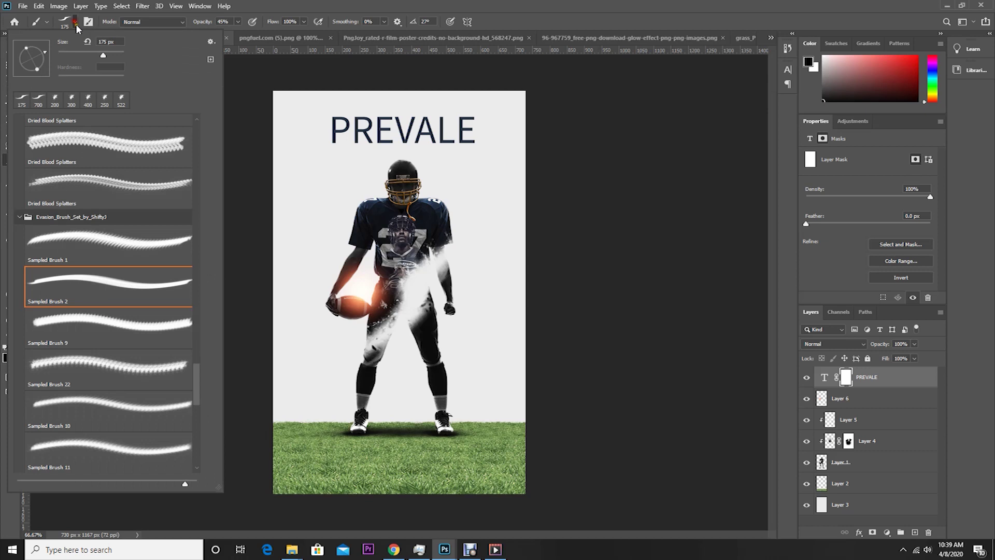
click(169, 332)
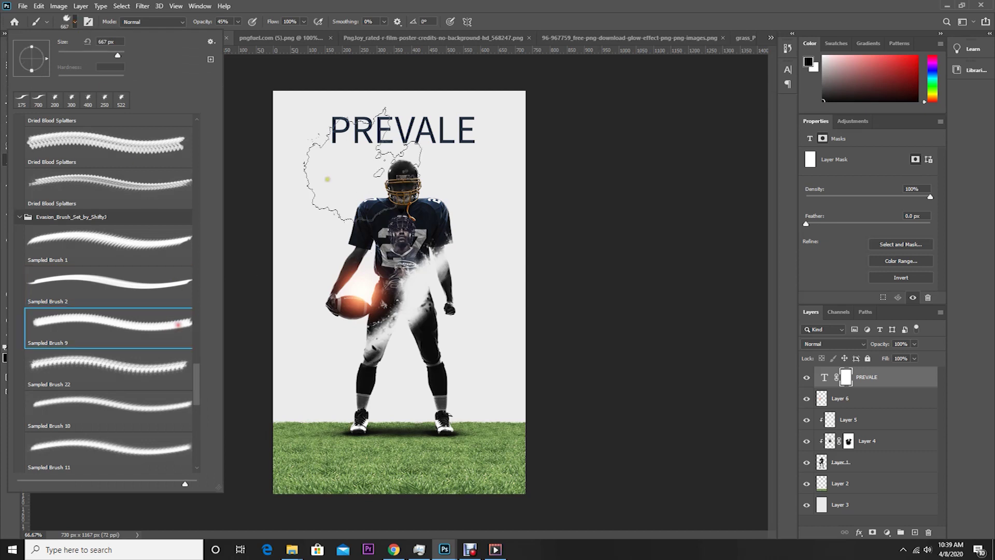
click(228, 270)
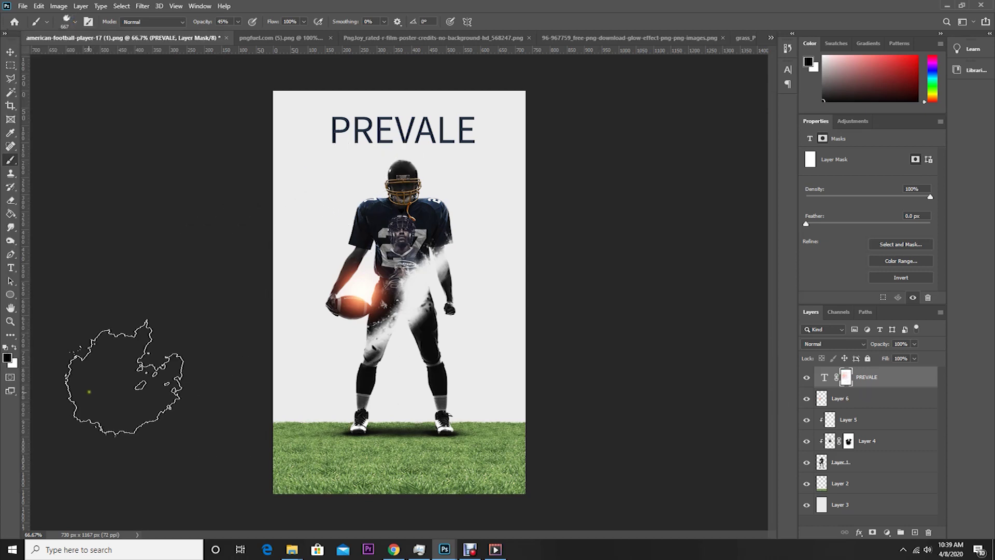
mouse_move(279, 196)
mouse_down()
mouse_move(247, 258)
mouse_move(311, 195)
mouse_move(297, 268)
mouse_move(406, 196)
mouse_up()
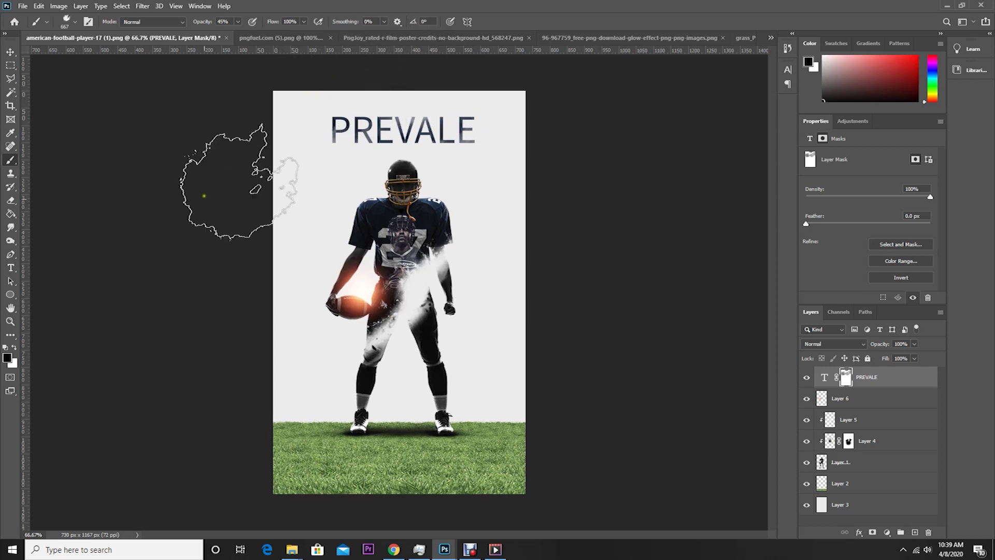
click(346, 204)
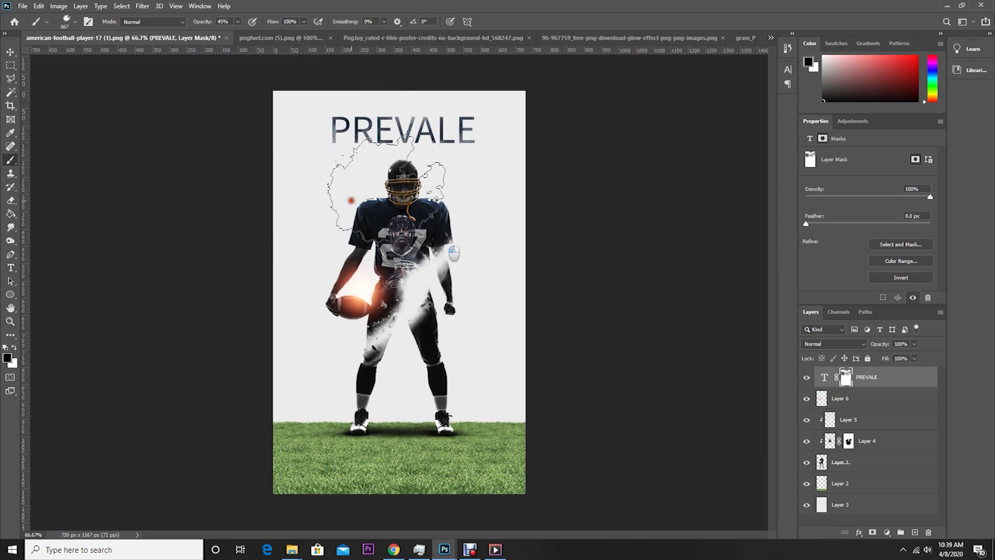
click(329, 199)
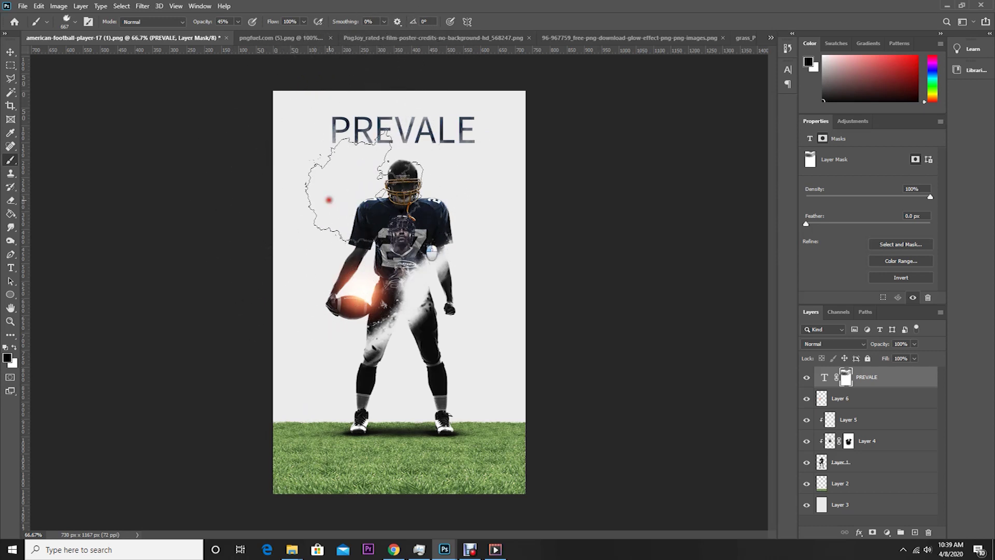
click(10, 51)
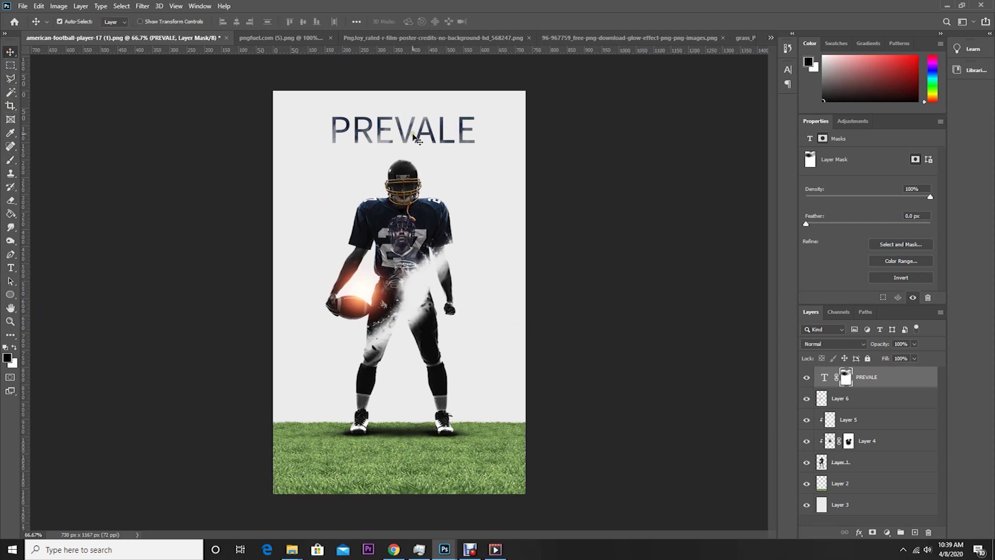
Duplicate the PREVALE title just below itself and retype the copy as RELEASING SOON
click(824, 378)
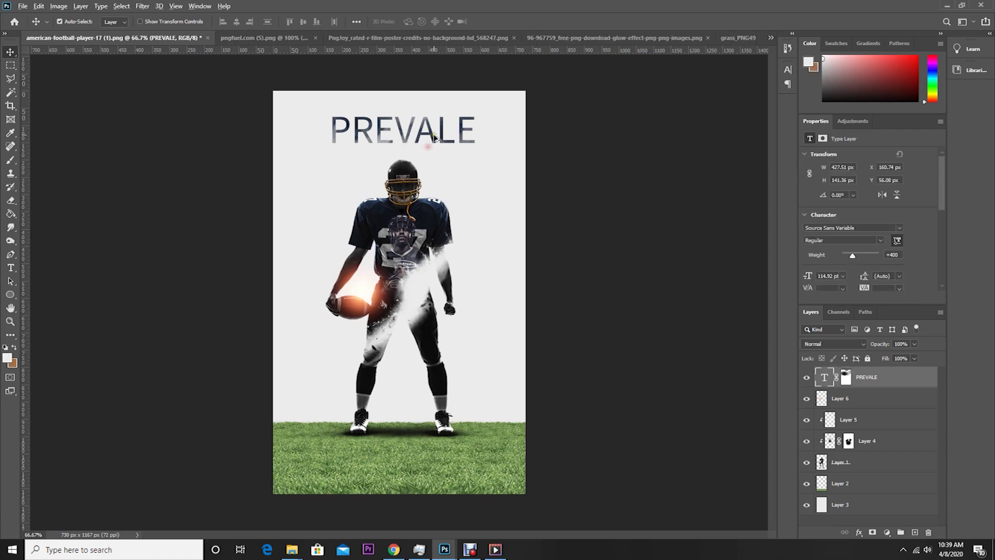
drag(429, 134, 430, 164)
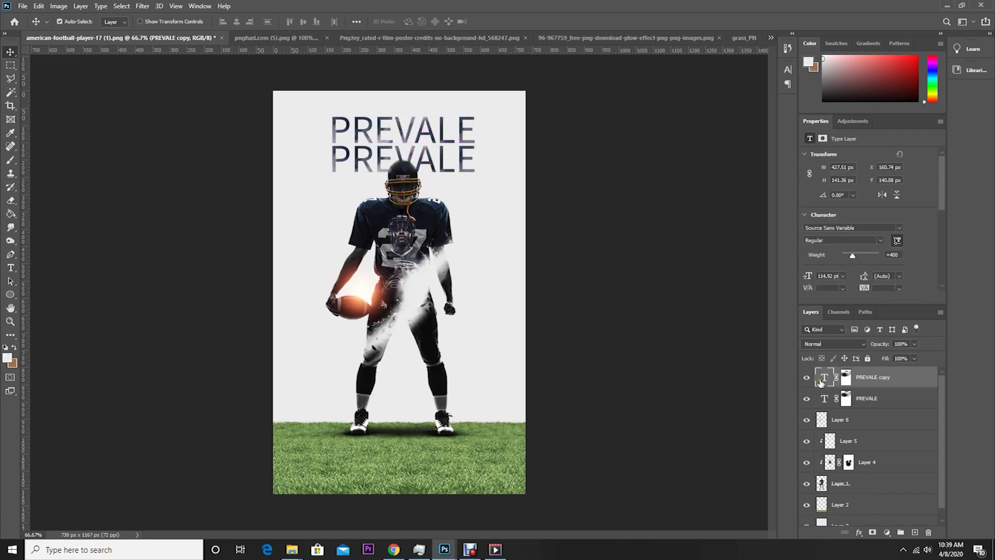
double_click(823, 376)
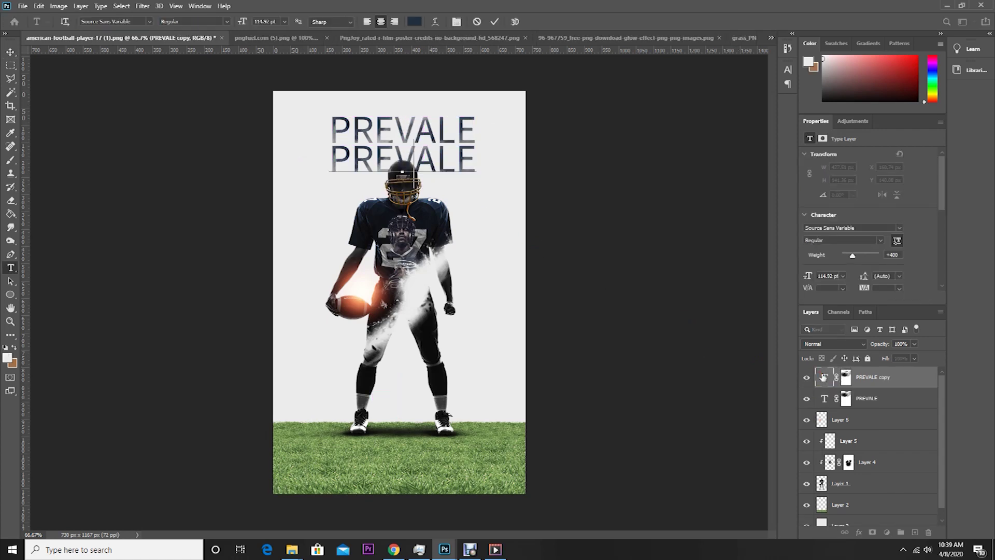
text(RELEASING SOO)
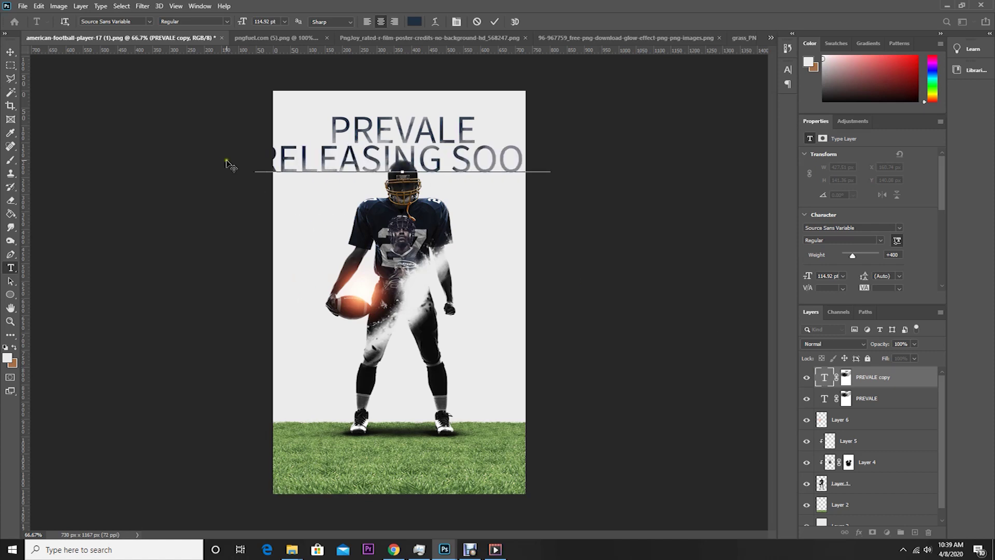
click(10, 52)
Scale RELEASING SOON down into a small subtitle centred beneath PREVALE
click(39, 6)
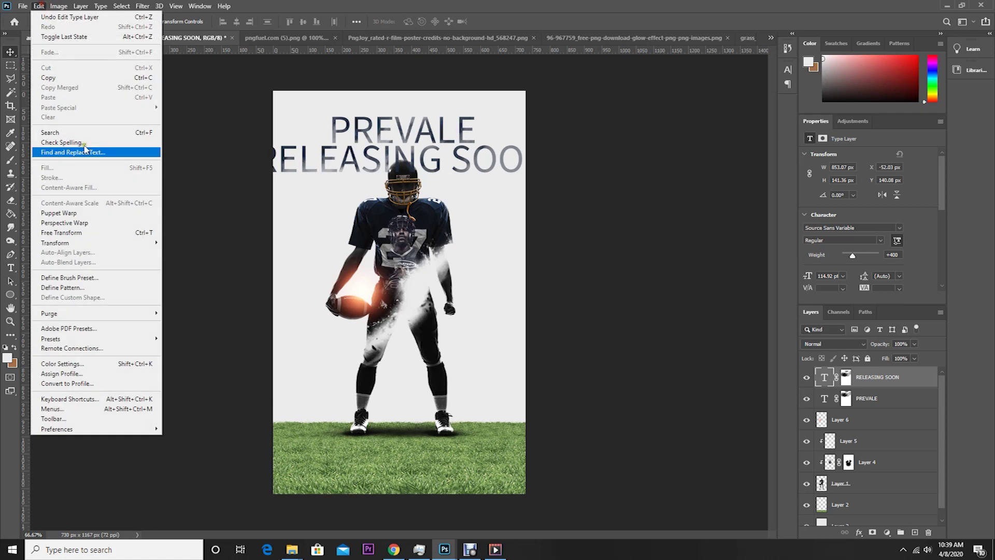
click(62, 232)
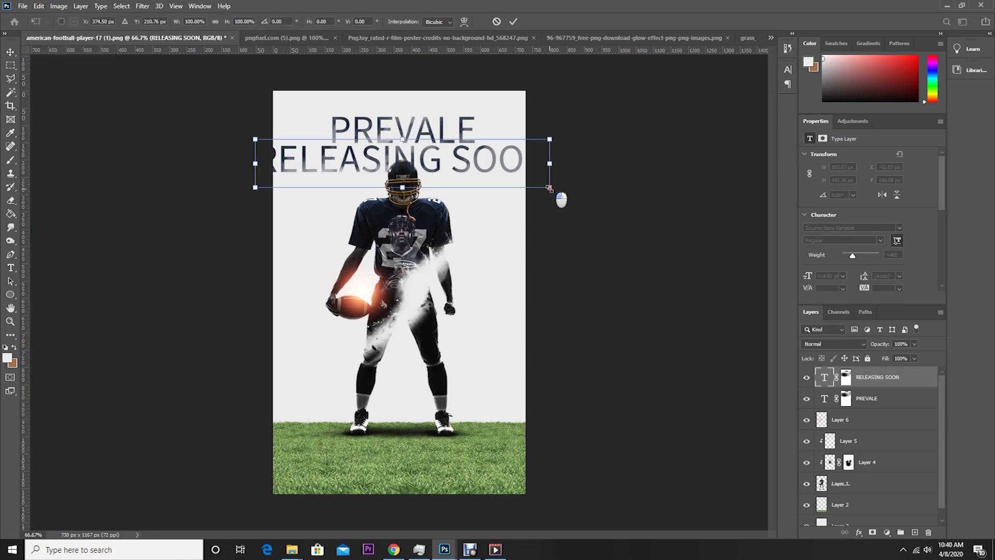
drag(551, 187, 421, 158)
key(Return)
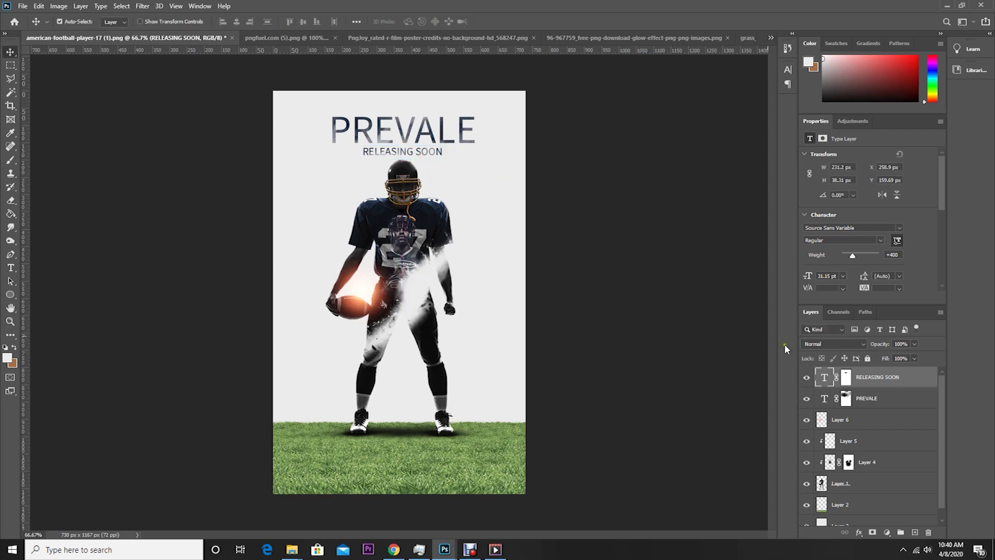
Show the Character panel and set the RELEASING SOON tracking to 160
double_click(824, 378)
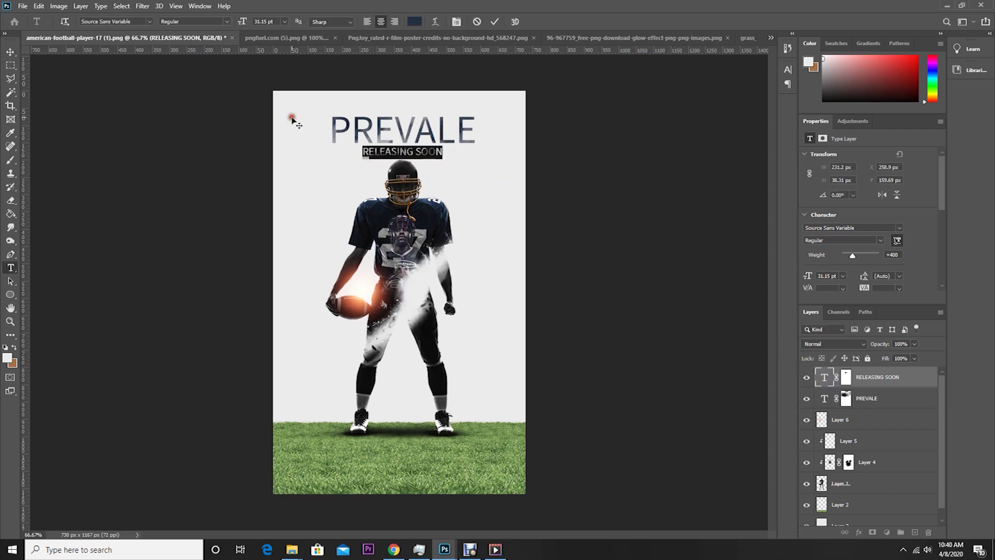
click(141, 22)
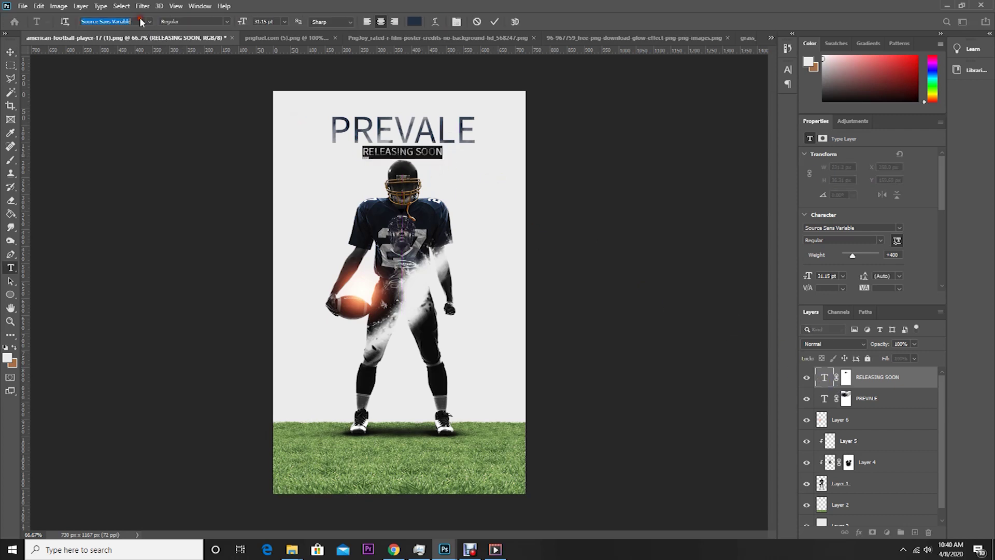
click(192, 7)
click(209, 127)
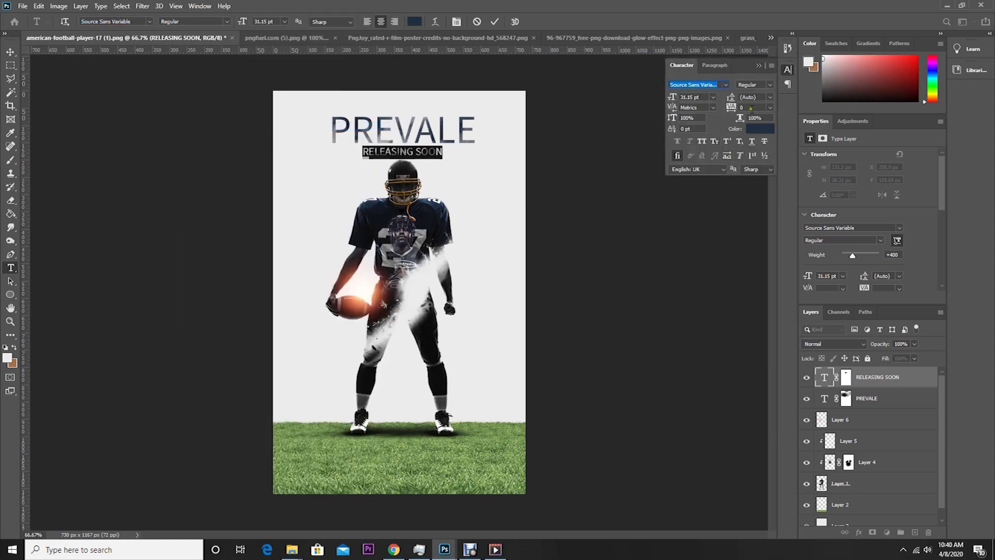
click(751, 108)
text(160)
key(Return)
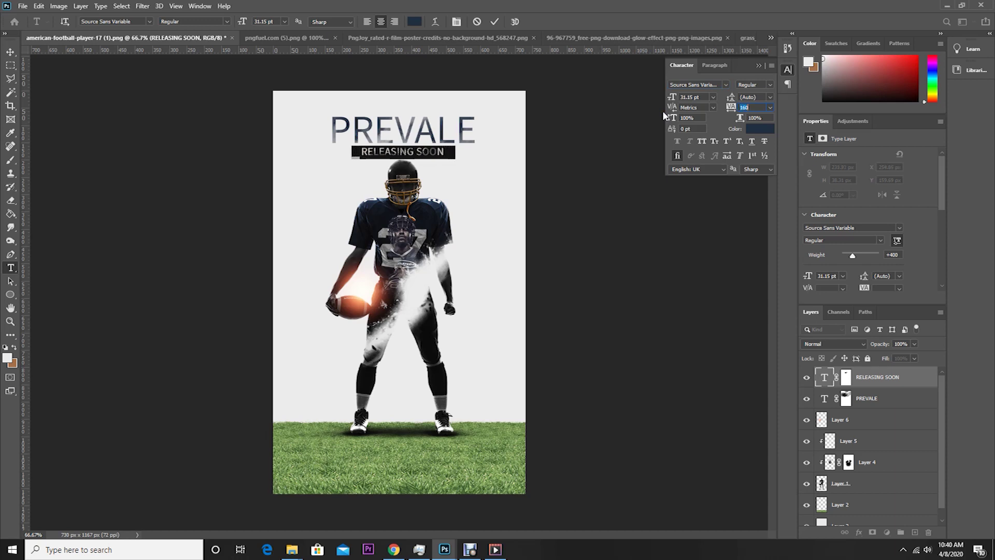
Set the subtitle to 22.15 pt and widen its tracking to 360
key(shift+Up)
key(shift+Up)
key(shift+Up)
key(shift+Up)
key(shift+Up)
key(shift+Up)
key(shift+Up)
key(shift+Up)
key(shift+Up)
key(shift+Up)
key(shift+Up)
key(shift+Up)
key(shift+Up)
key(shift+Up)
key(shift+Up)
key(shift+Up)
key(shift+Up)
key(shift+Up)
key(shift+Up)
key(shift+Up)
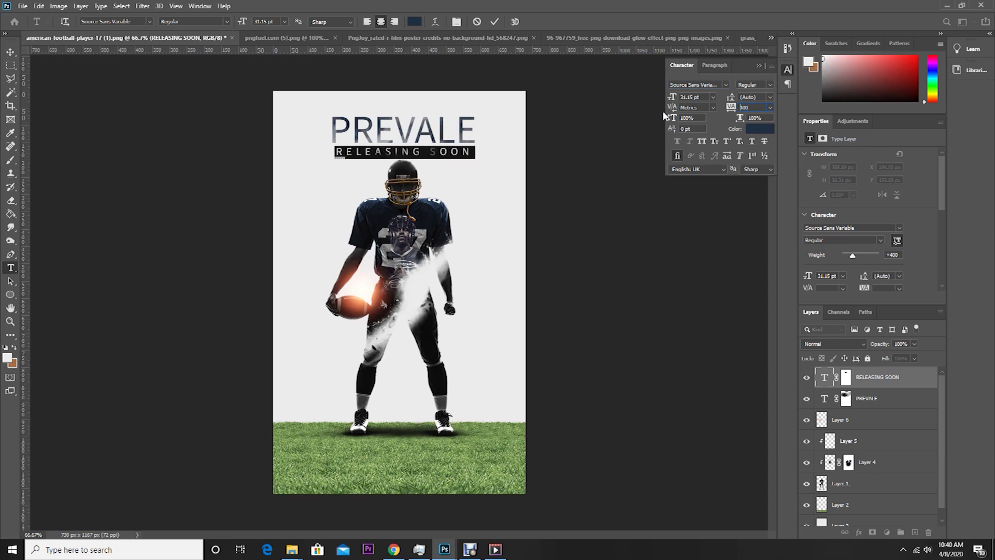
key(shift+Down)
key(shift+Down)
key(shift+Down)
key(shift+Down)
key(shift+Down)
key(shift+Down)
key(shift+Down)
key(shift+Down)
key(shift+Down)
key(shift+Down)
key(shift+Down)
key(shift+Down)
key(shift+Down)
key(shift+Down)
key(shift+Down)
key(shift+Down)
key(shift+Tab)
key(shift+Tab)
key(shift+Tab)
key(Down)
key(Down)
key(Down)
key(Down)
key(Down)
key(Down)
key(Down)
key(Down)
key(Down)
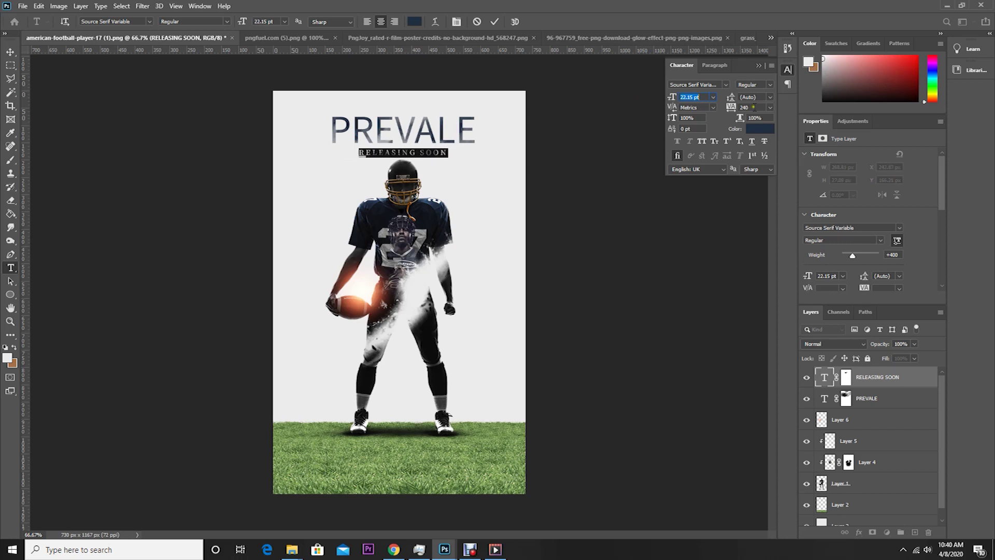
click(753, 107)
key(Up)
key(Up)
key(Up)
key(Up)
key(Up)
key(Up)
key(Up)
key(Up)
key(Up)
key(Up)
key(Up)
key(Up)
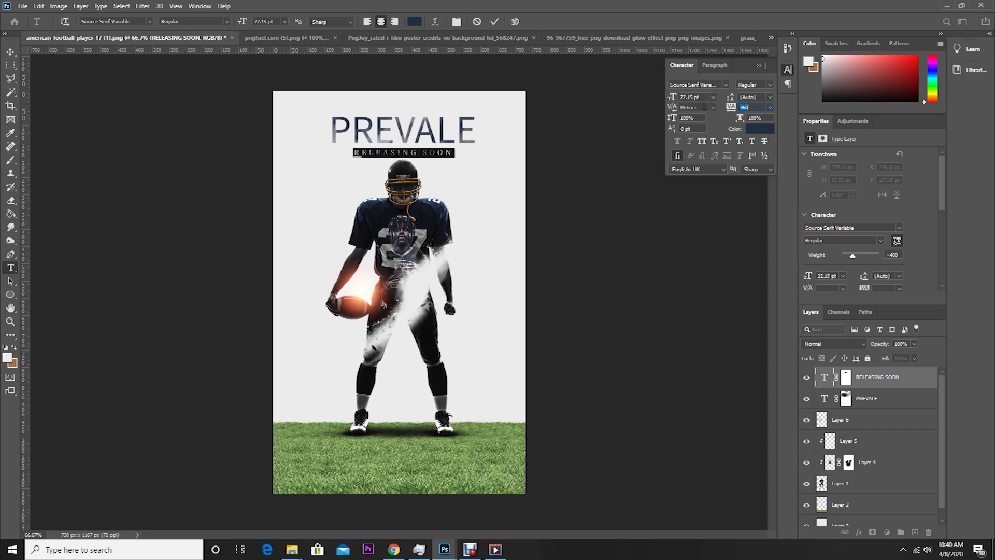
click(10, 51)
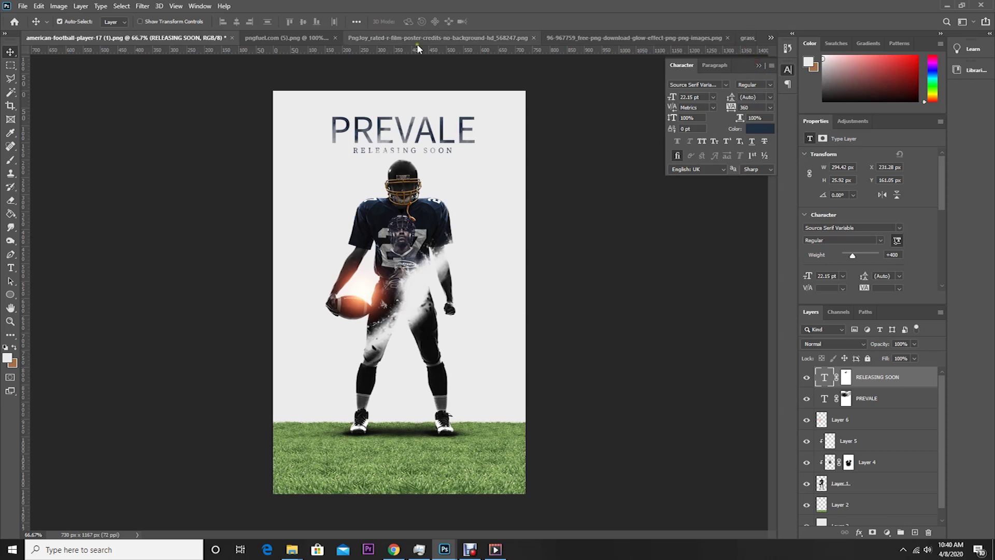
click(310, 38)
Drag the film-credits block from the PngJoy document into the poster as Layer 7 above the grass
click(393, 36)
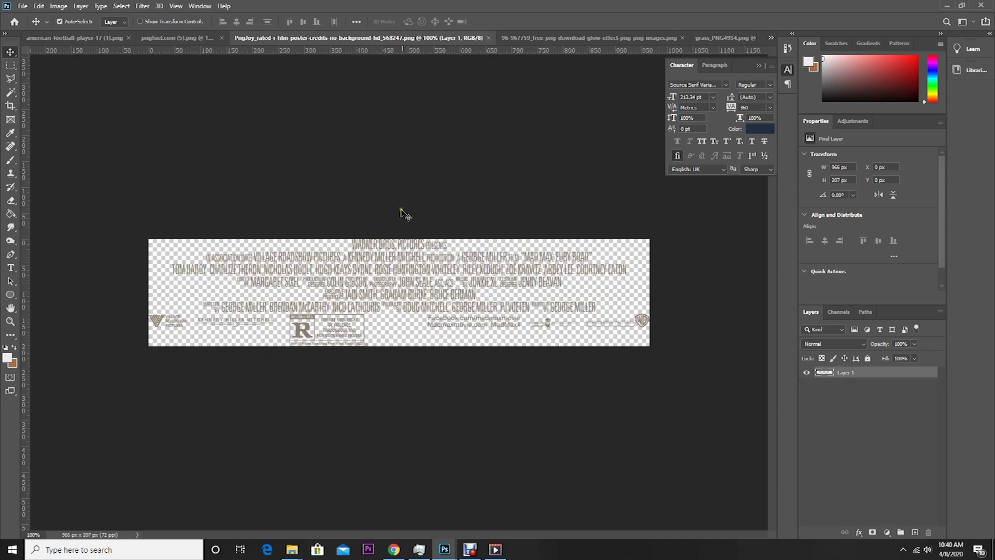
drag(326, 272, 409, 440)
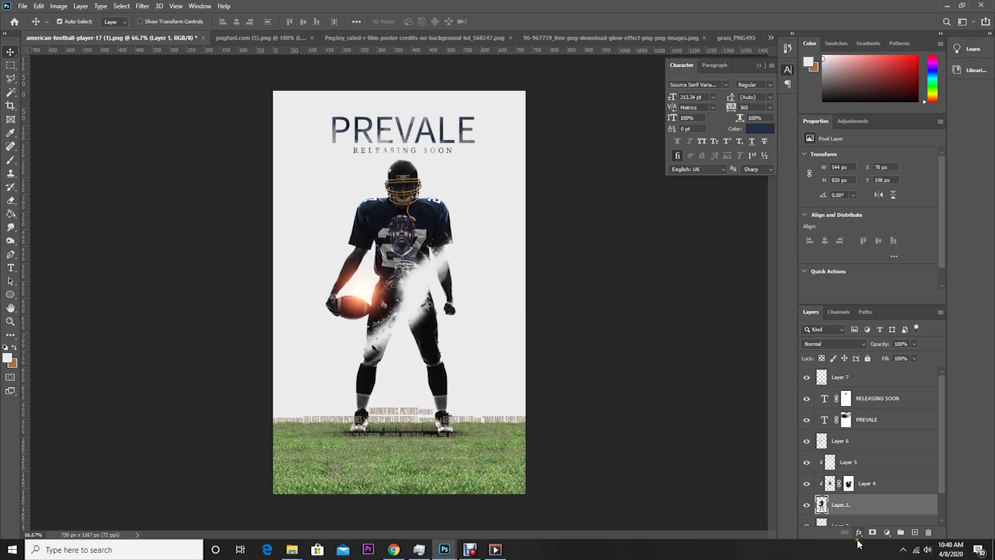
click(842, 384)
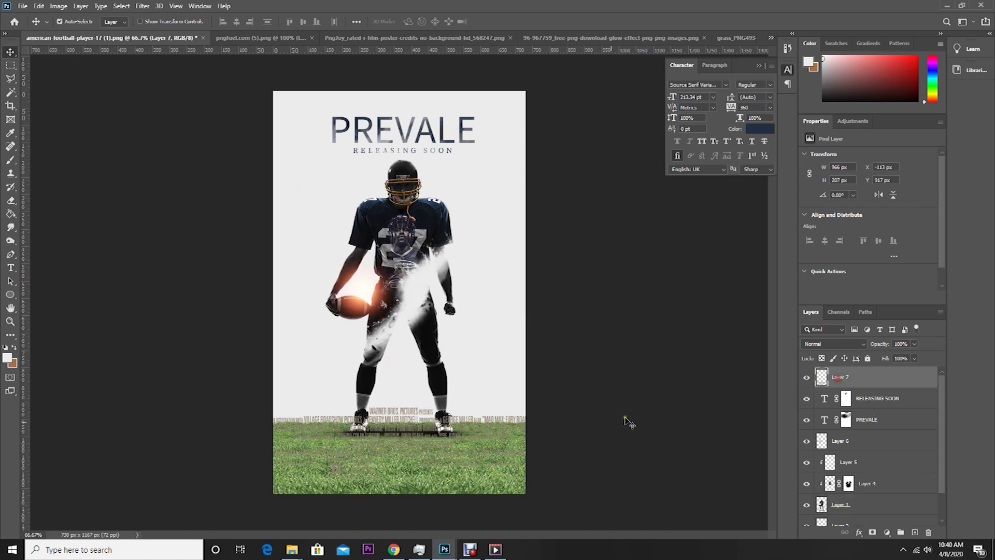
right_click(499, 420)
click(513, 428)
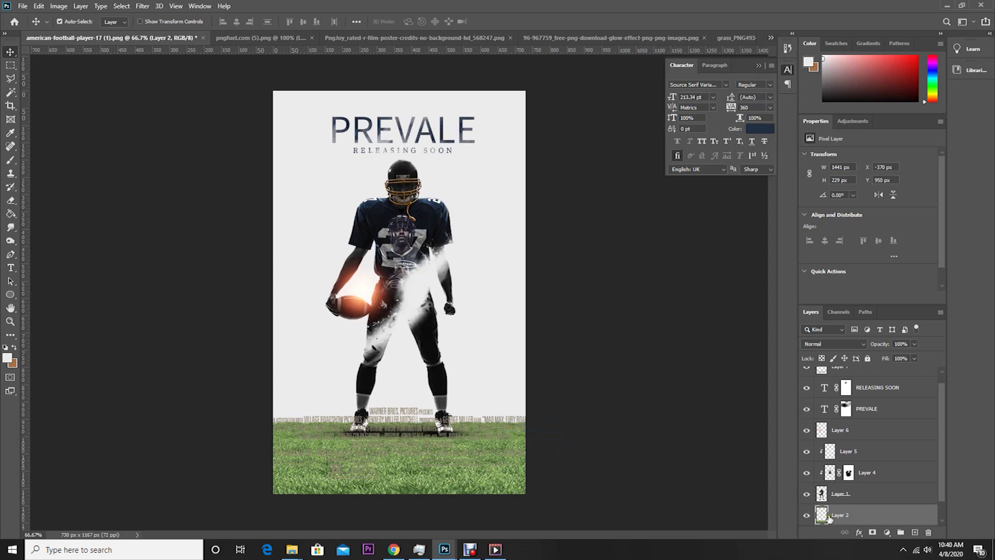
right_click(515, 424)
click(534, 422)
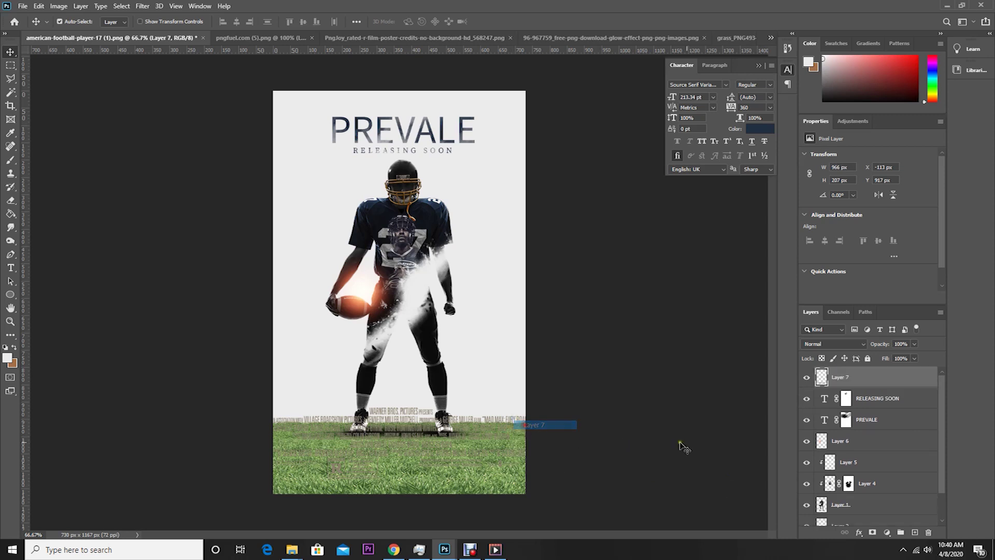
click(859, 534)
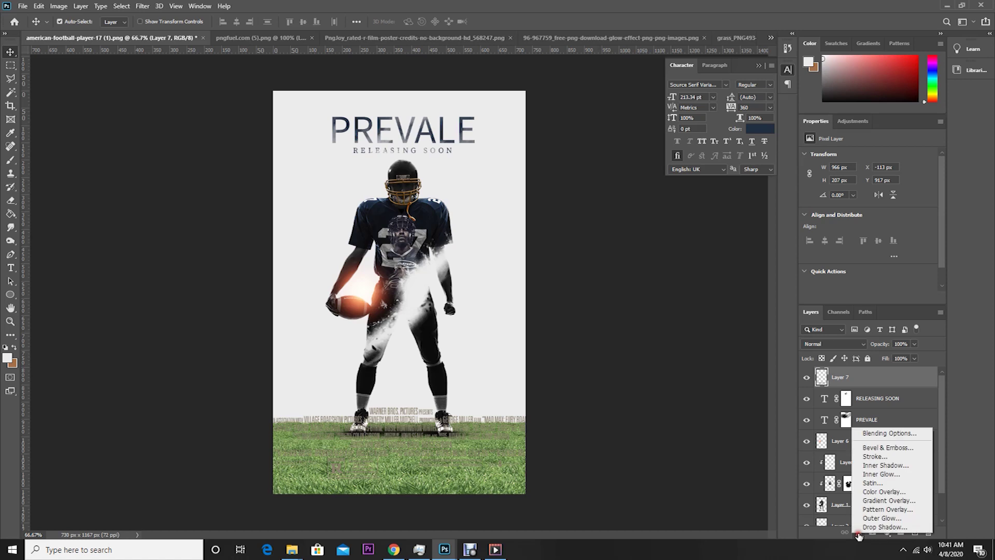
Give the credits layer a white Color Overlay effect
click(874, 493)
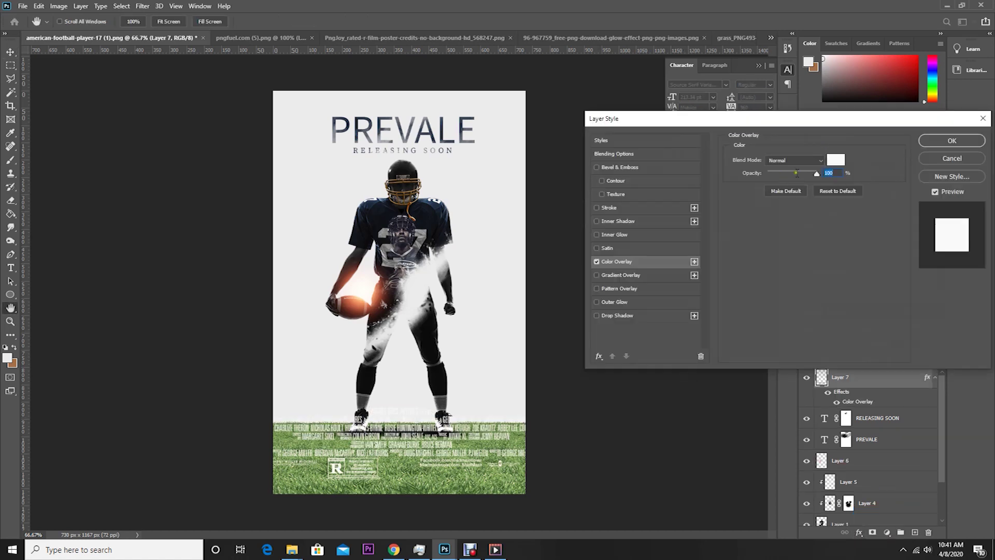
click(835, 162)
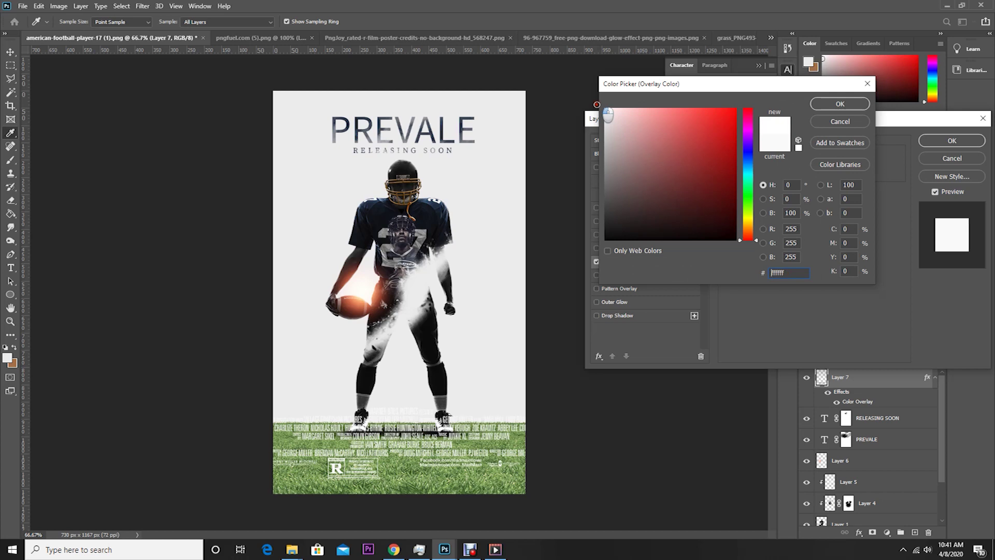
click(831, 104)
click(952, 140)
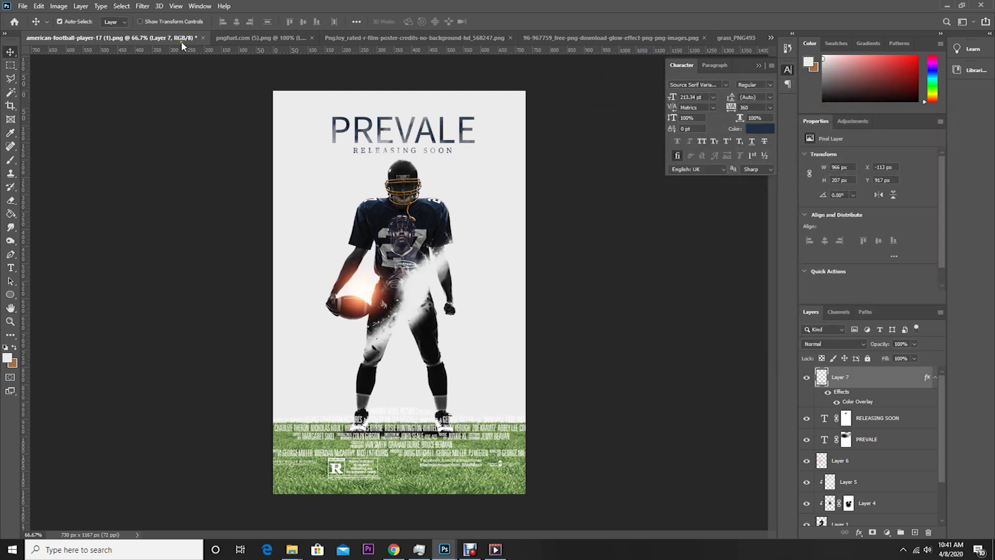
Shrink the credits to 600 × 129 px (about 62%) and place them on the grass
click(37, 5)
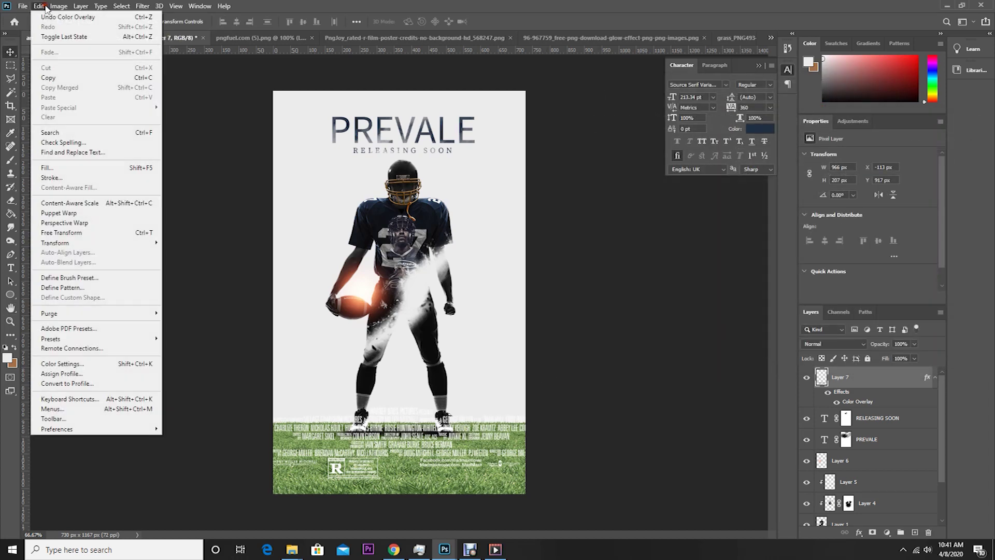
click(66, 232)
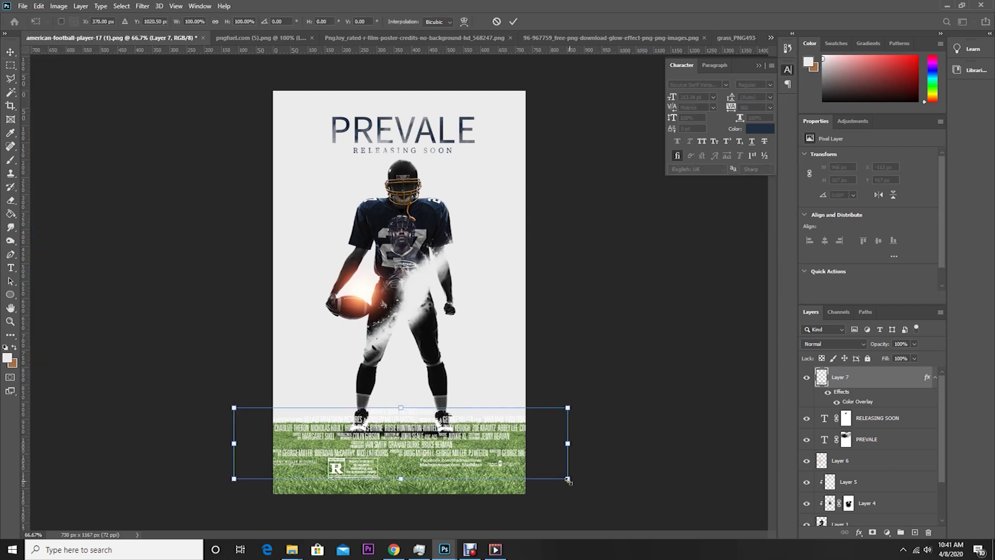
drag(568, 479, 463, 466)
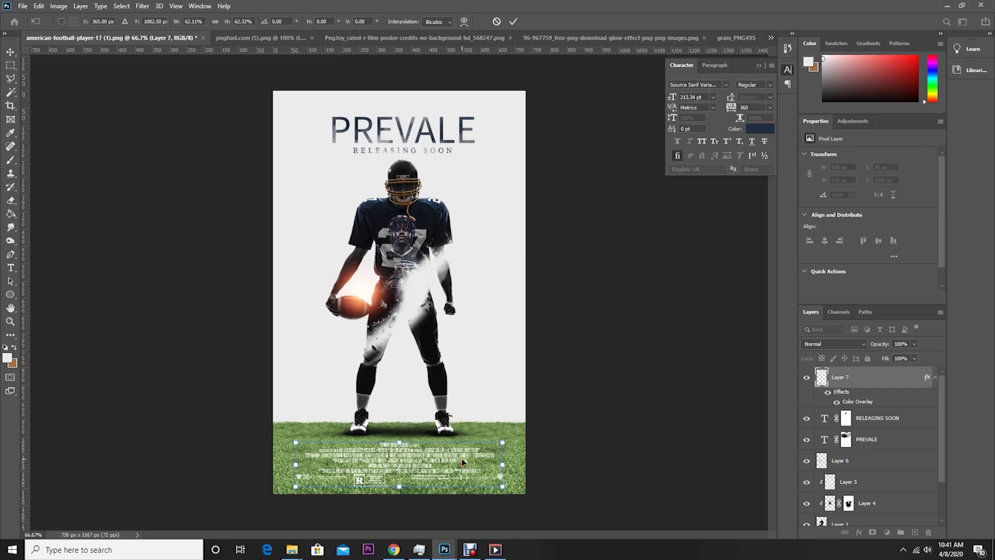
key(Up)
key(Up)
key(Up)
key(Up)
key(Up)
key(Up)
key(Up)
key(Up)
key(Up)
key(Up)
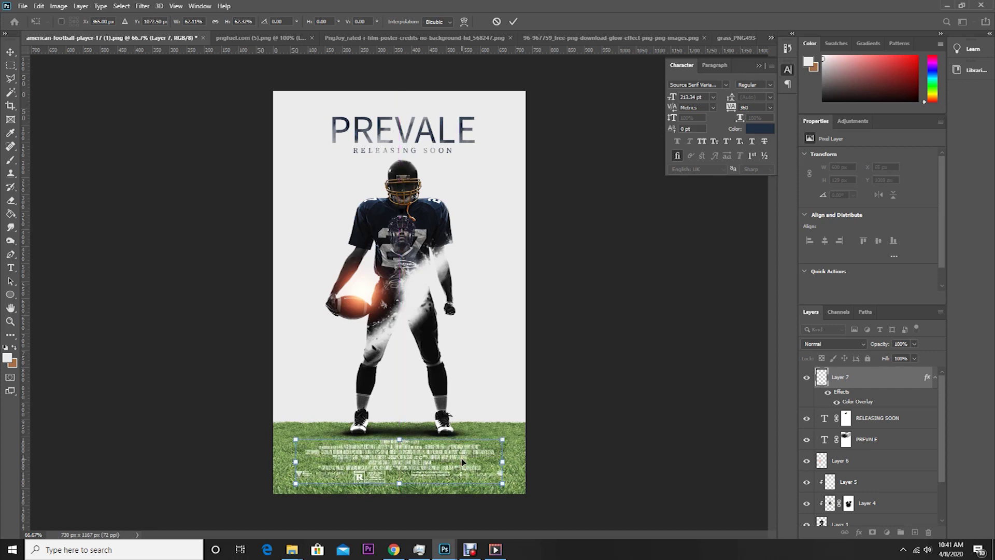
key(Return)
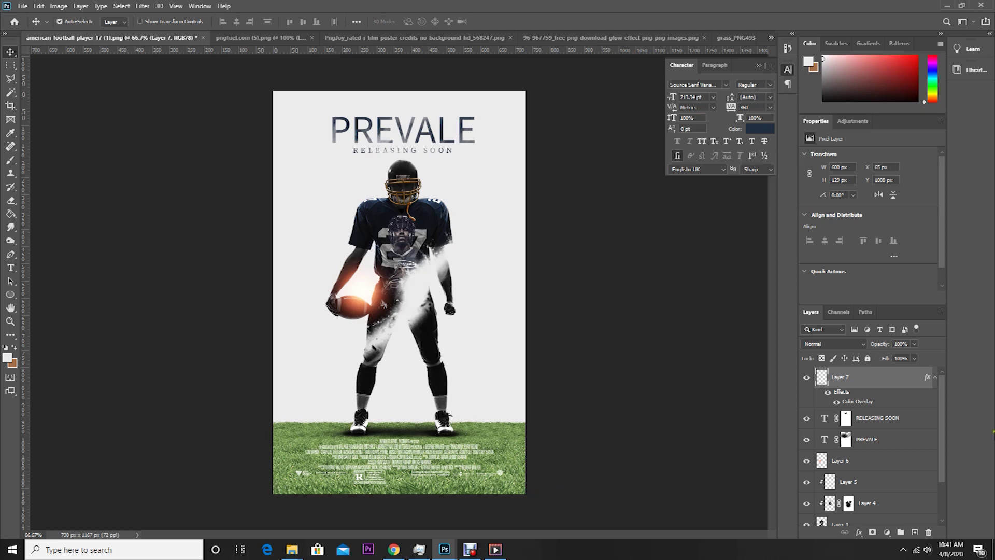
Camera Raw the grass layer: Clarity +47, Highlights -88, Shadows -48, Whites -89, Blacks -48, Saturation -13
drag(941, 395, 949, 467)
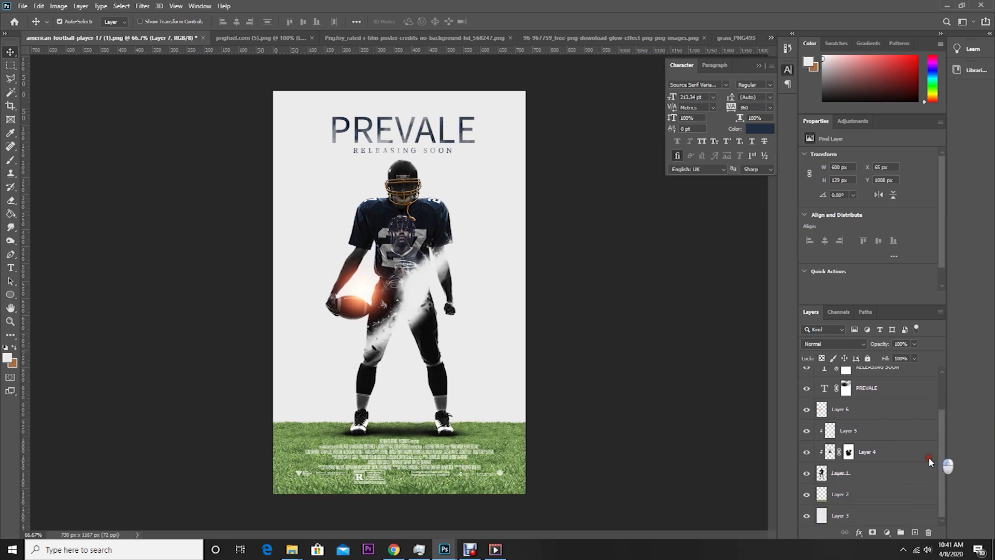
click(848, 499)
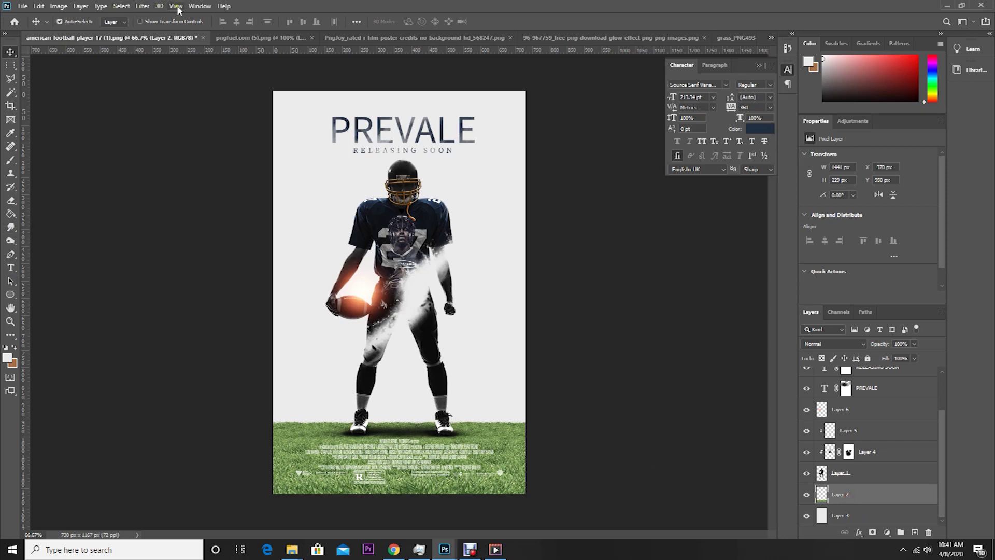
click(142, 6)
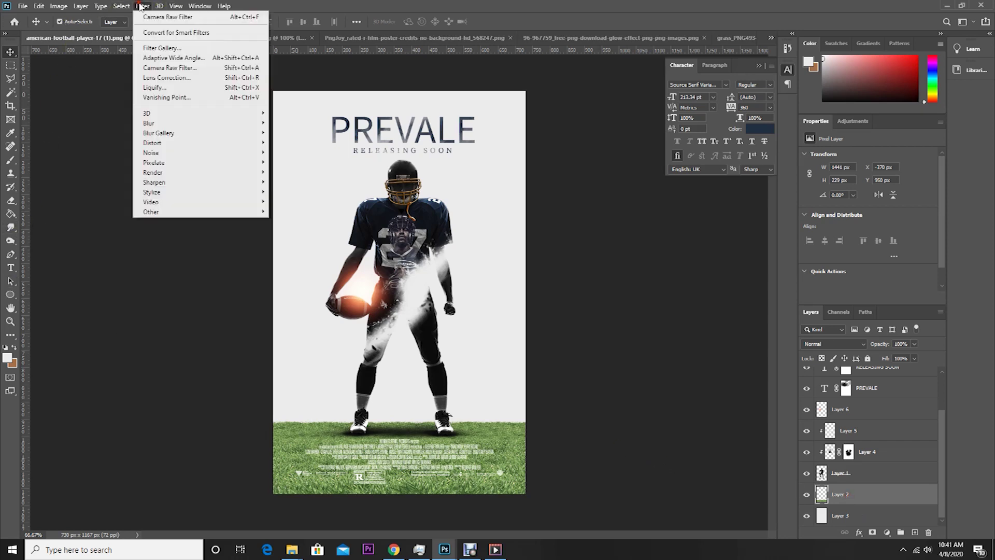
click(170, 68)
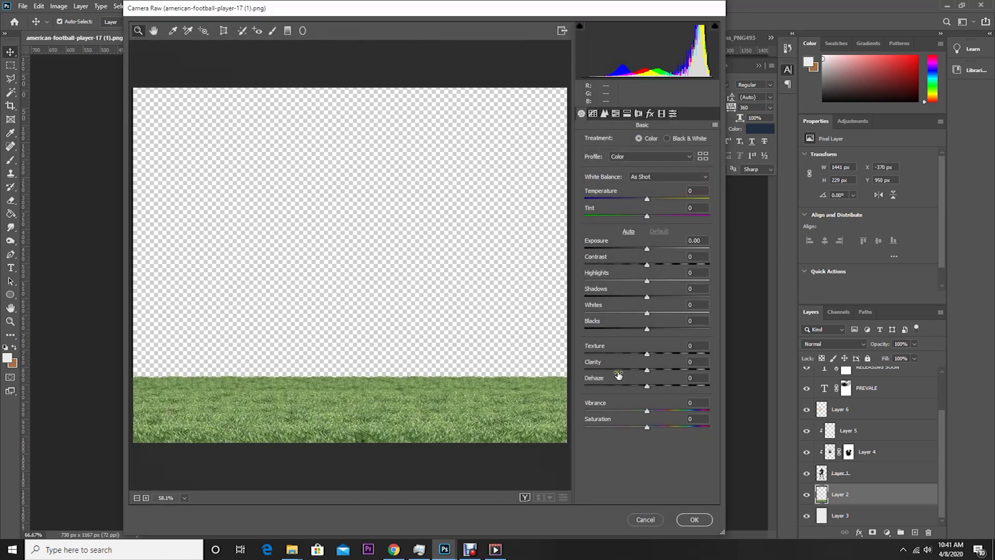
drag(654, 371, 684, 384)
drag(617, 327, 616, 330)
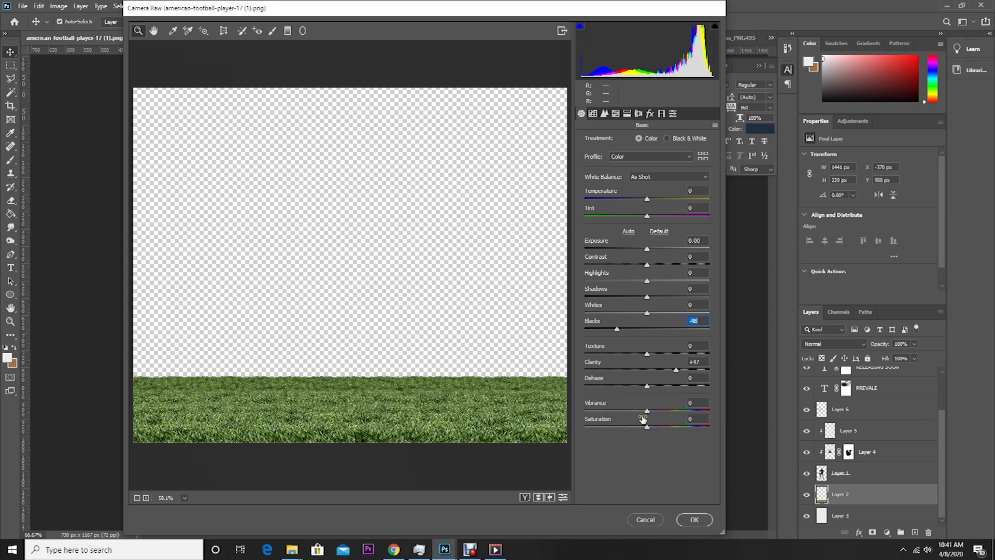
mouse_move(648, 431)
mouse_down()
mouse_move(639, 438)
mouse_move(638, 430)
mouse_up()
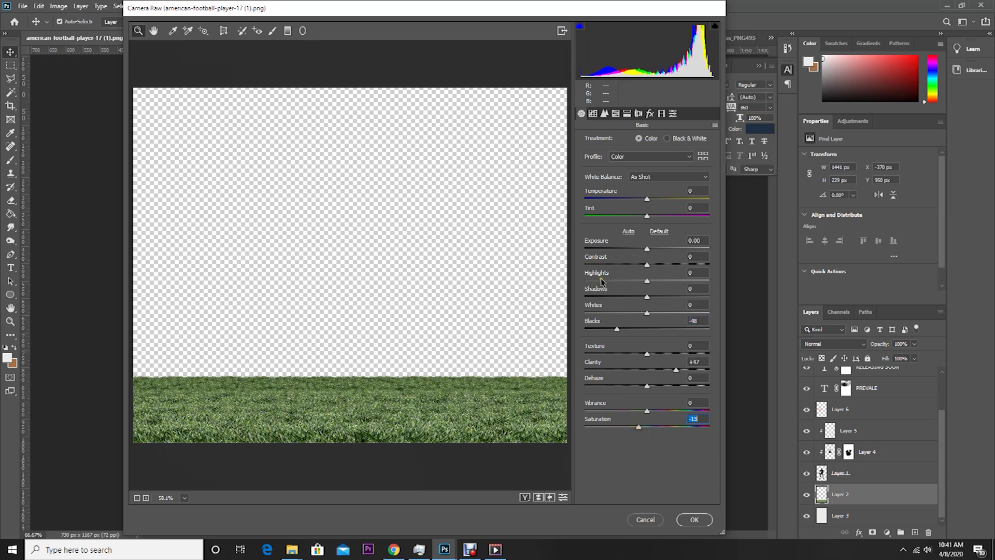
drag(601, 280, 617, 301)
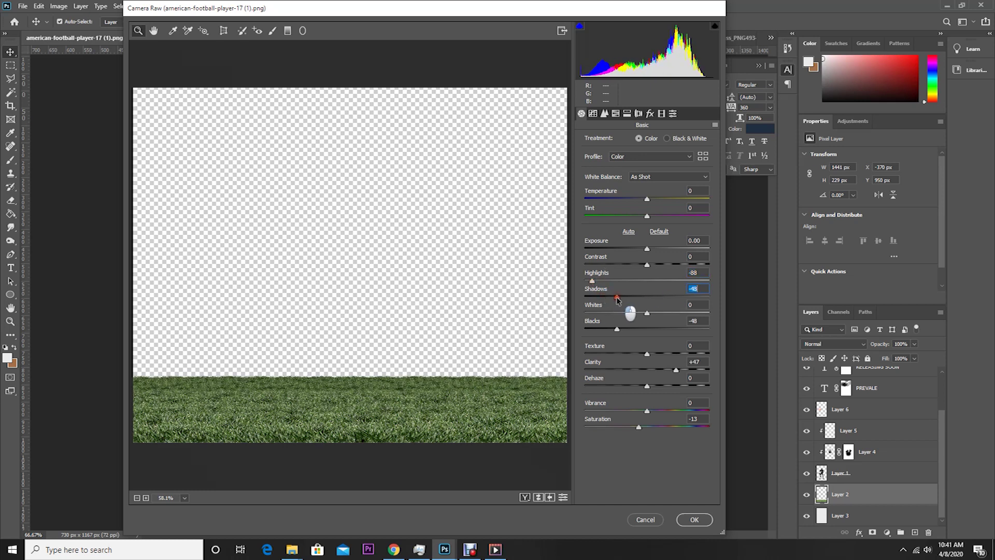
click(608, 313)
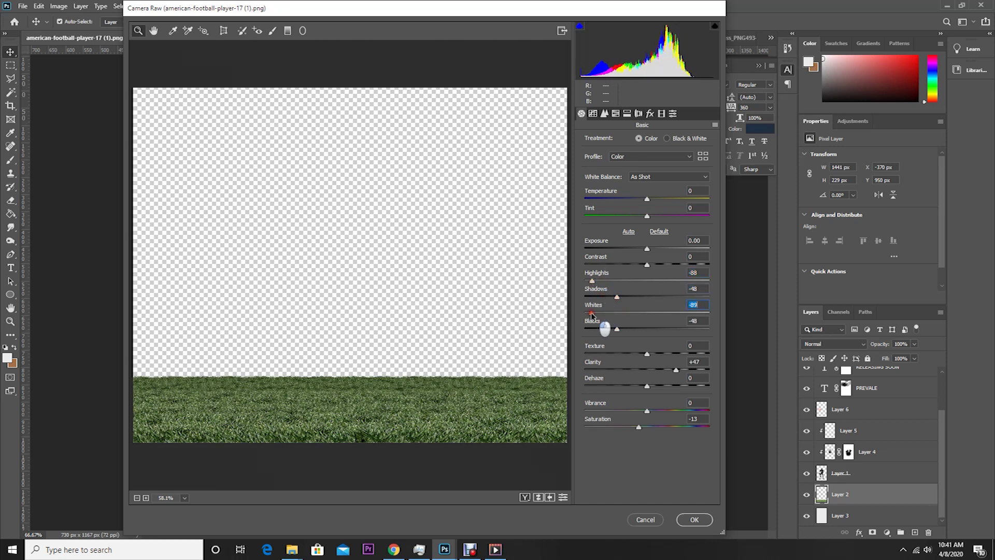
click(690, 520)
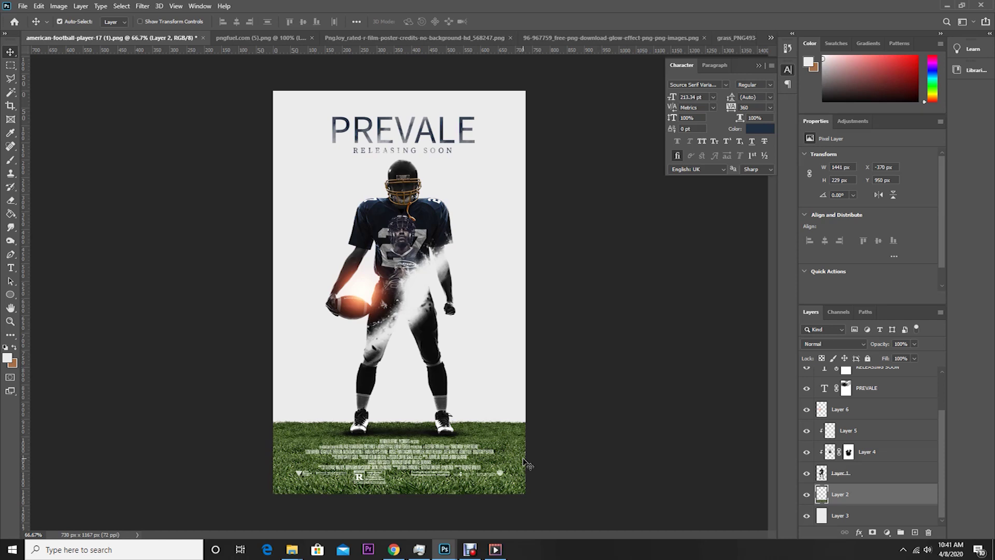
Bring the grunge texture in as Layer 8 at the top of the stack in Overlay mode
drag(488, 413, 461, 291)
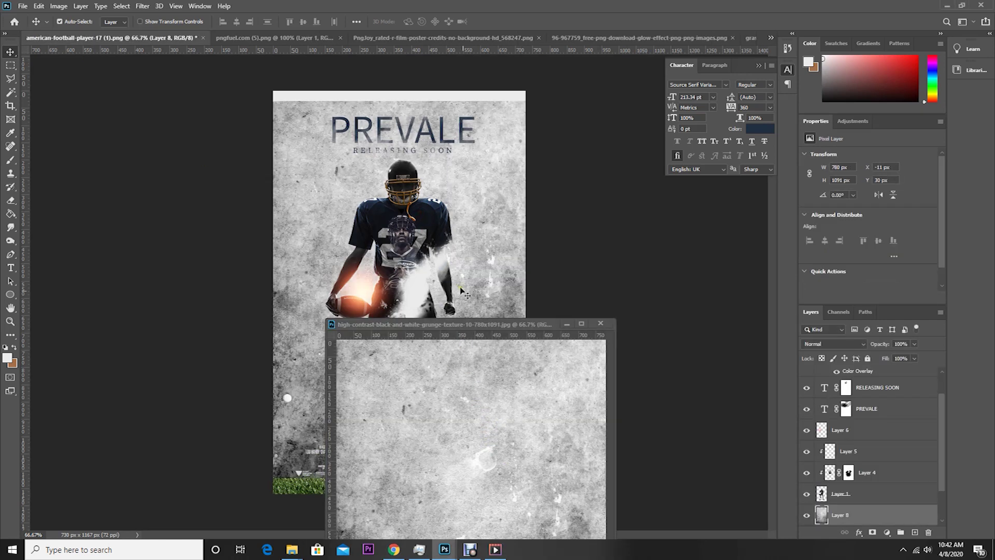
click(567, 325)
drag(850, 515, 829, 374)
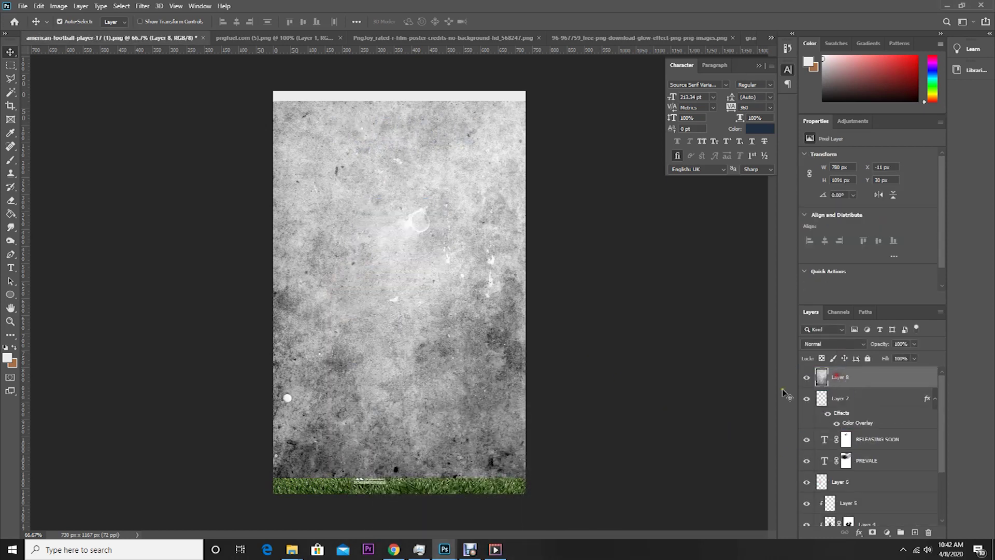
click(831, 345)
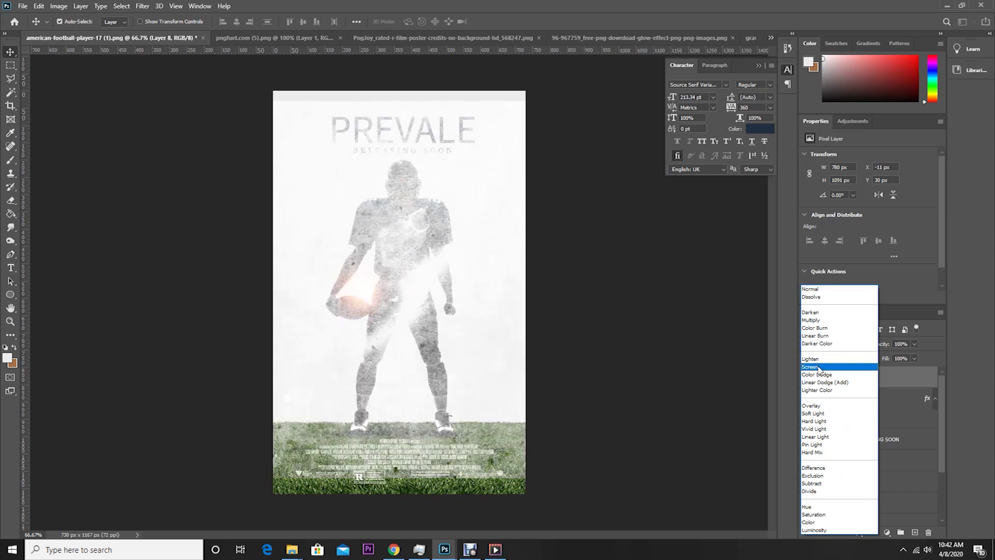
click(813, 406)
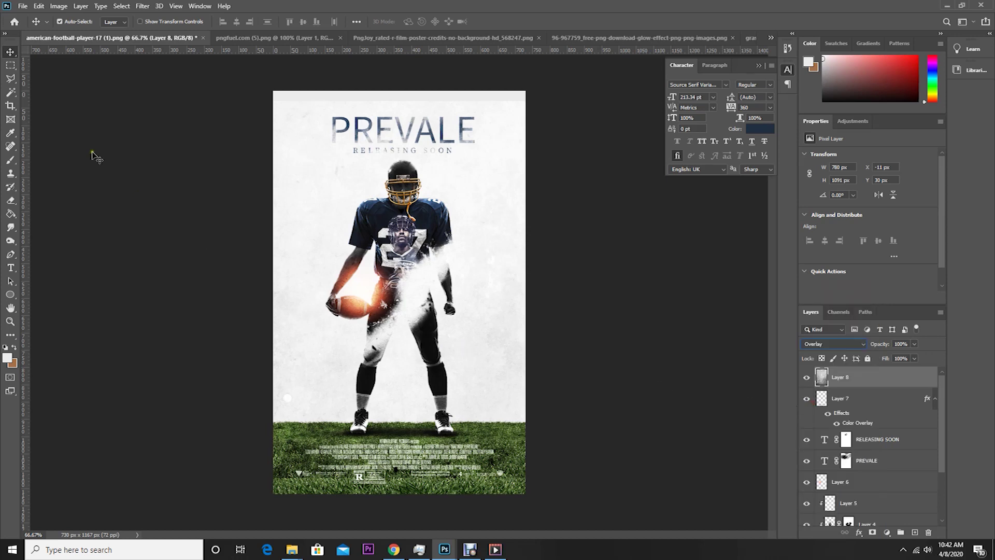
Enlarge the texture layer to cover the whole poster
click(41, 7)
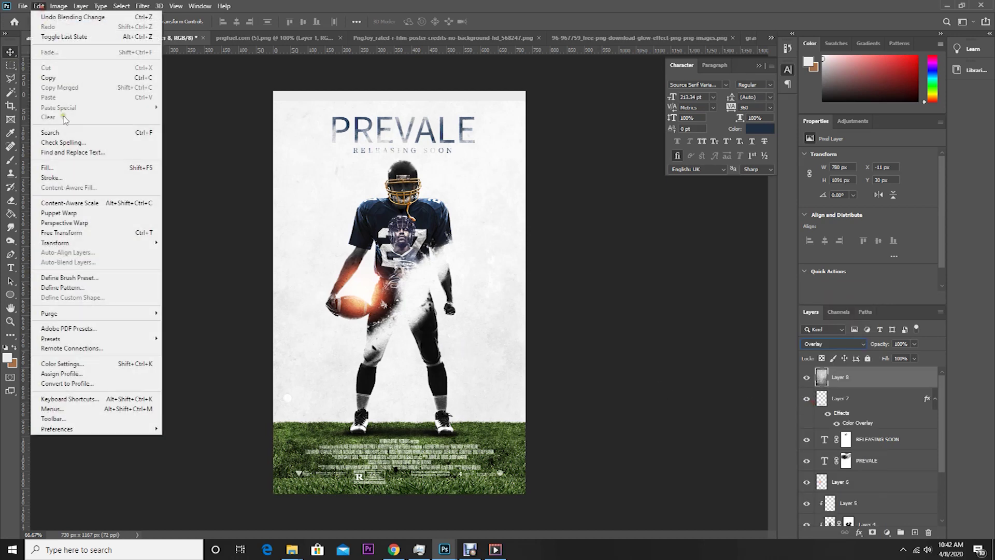
click(85, 234)
drag(539, 477, 552, 503)
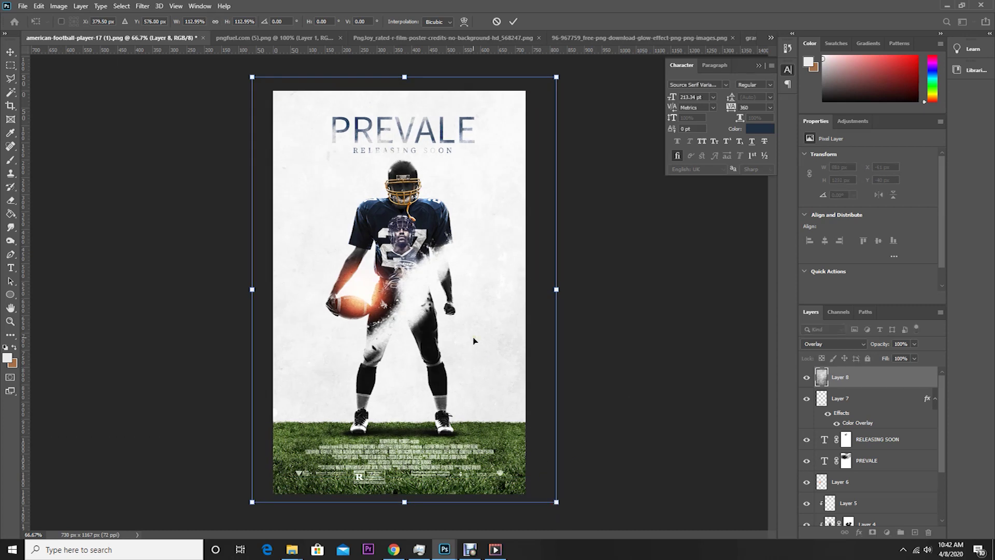
key(Return)
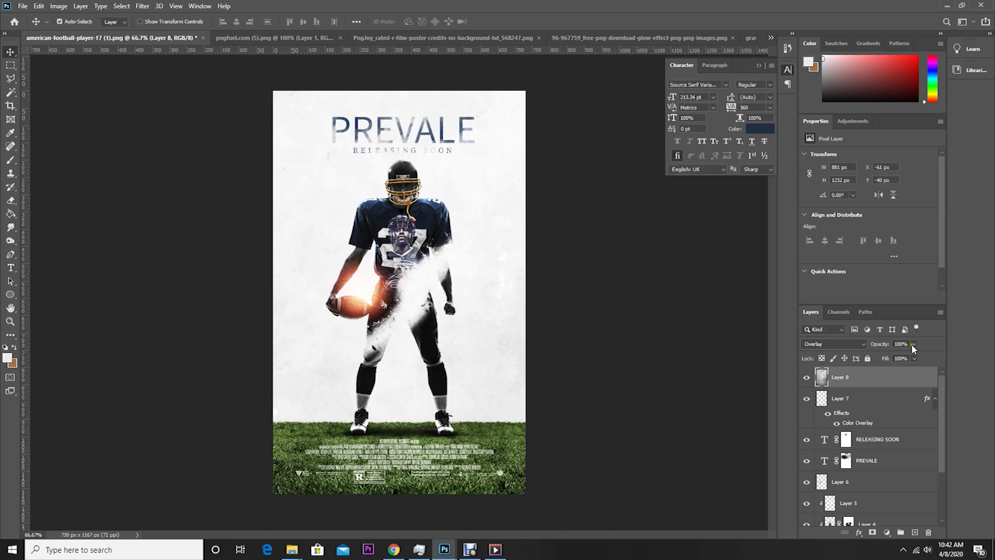
Set the texture layer's opacity to 54%
click(913, 344)
click(891, 356)
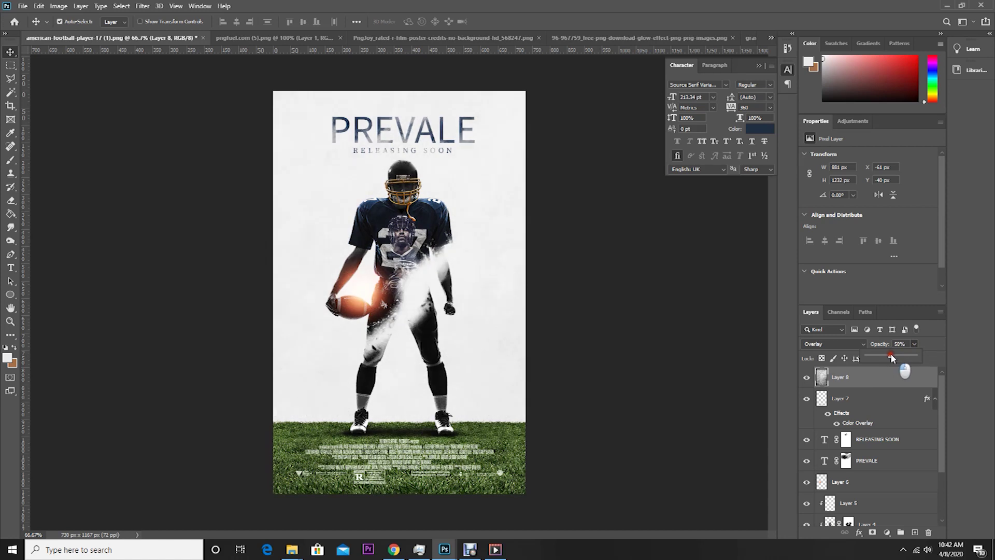
drag(891, 357, 892, 357)
click(426, 206)
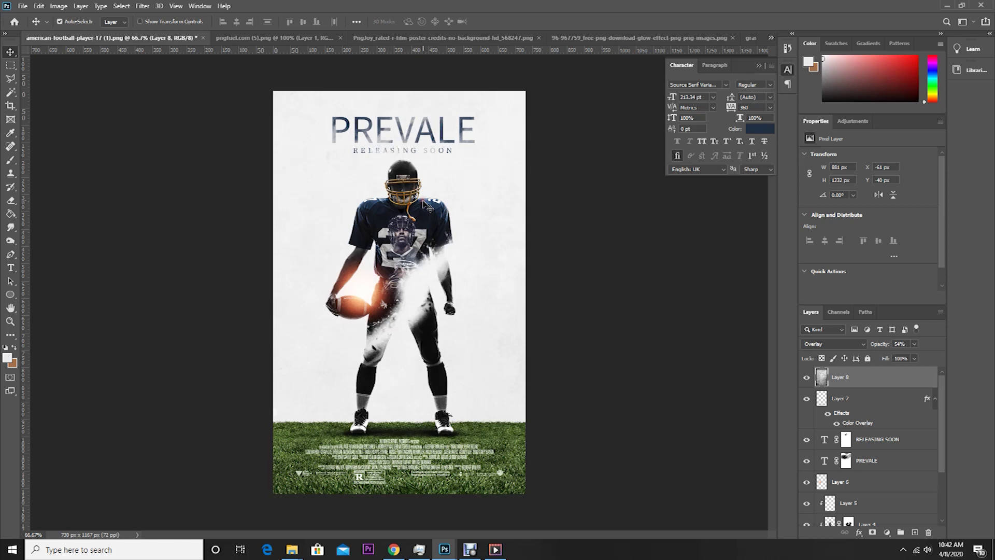
key(ctrl+plus)
key(ctrl+plus)
drag(410, 202, 386, 316)
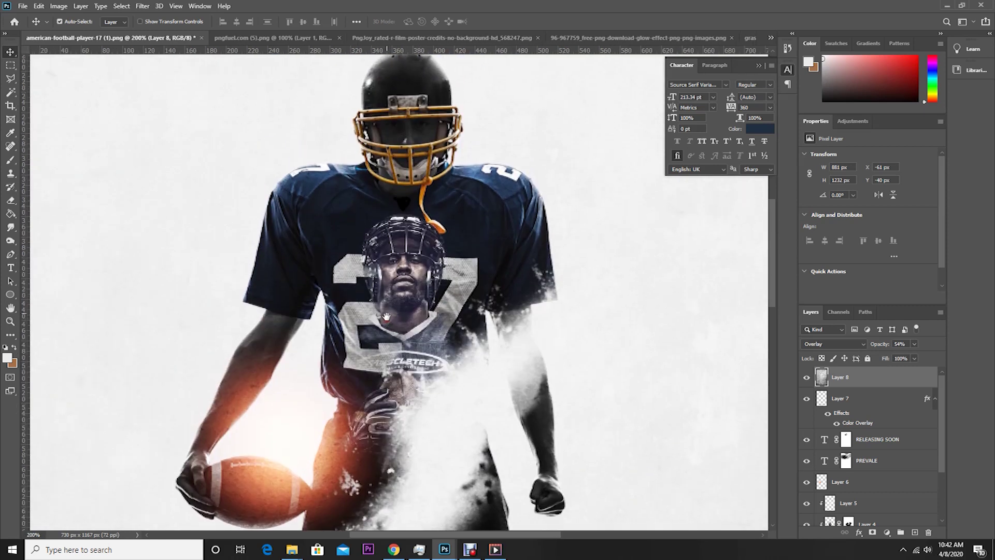
Select the player photo layer, Layer 1, from the layers under the jersey
right_click(421, 105)
click(422, 107)
right_click(509, 216)
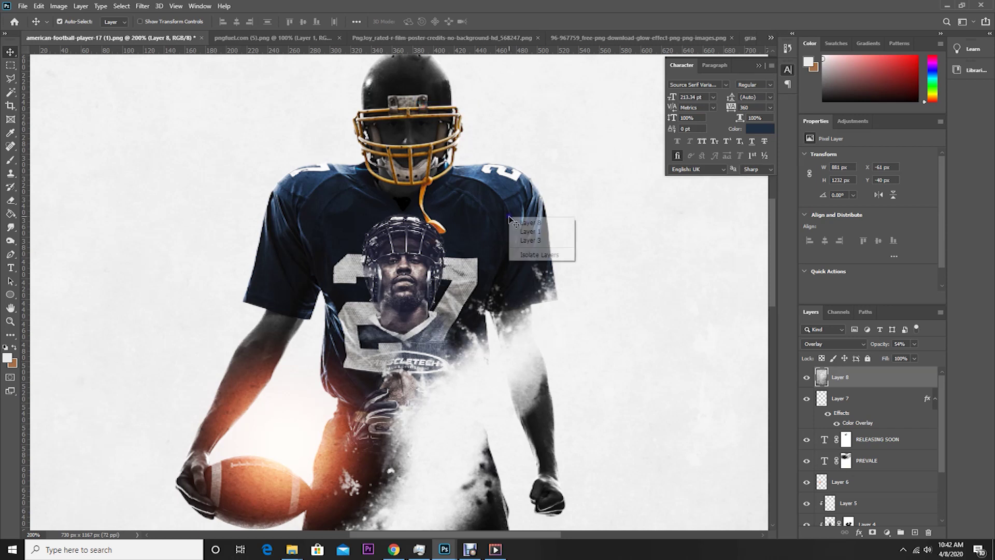
click(534, 234)
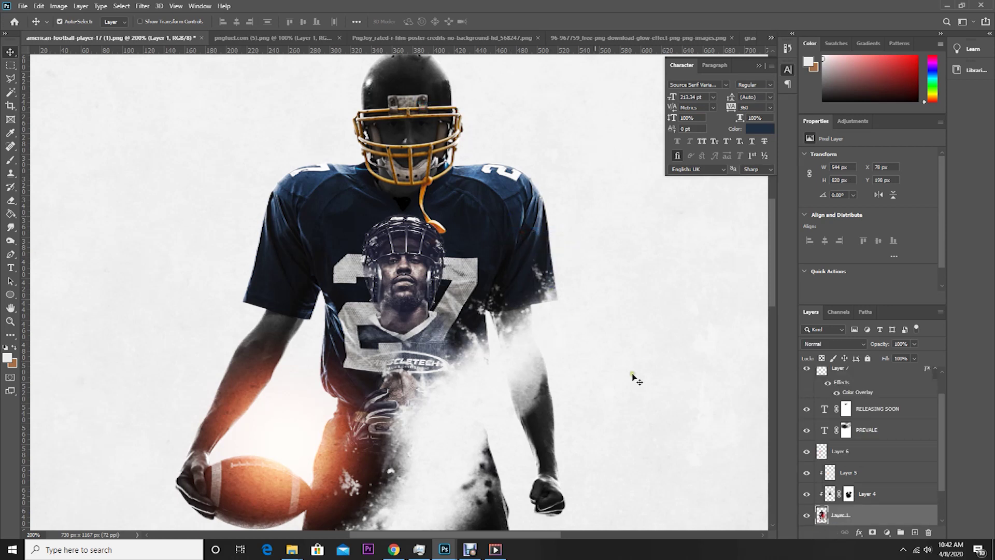
Apply Camera Raw to the player: Clarity +47, Highlights -82, Shadows +15, Exposure +0.45
click(143, 7)
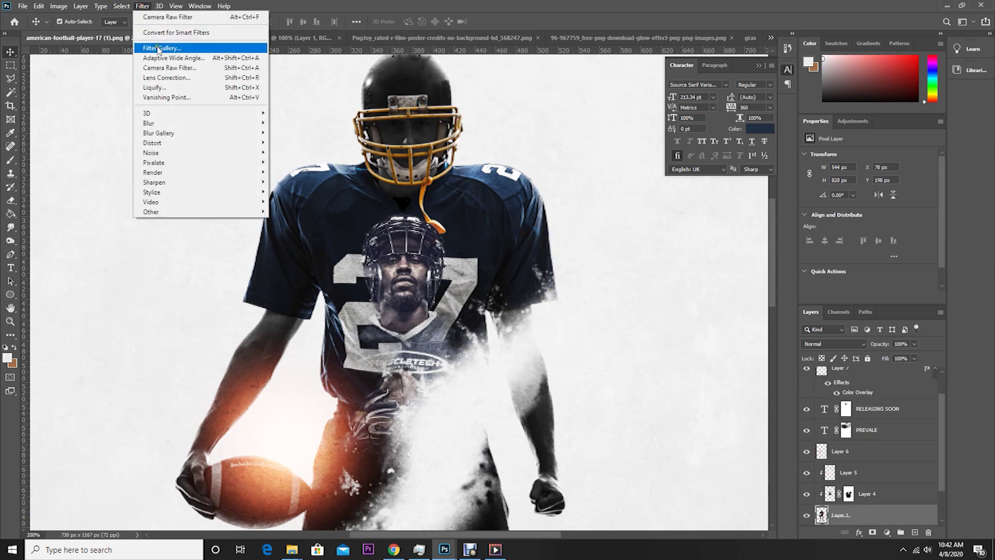
click(164, 70)
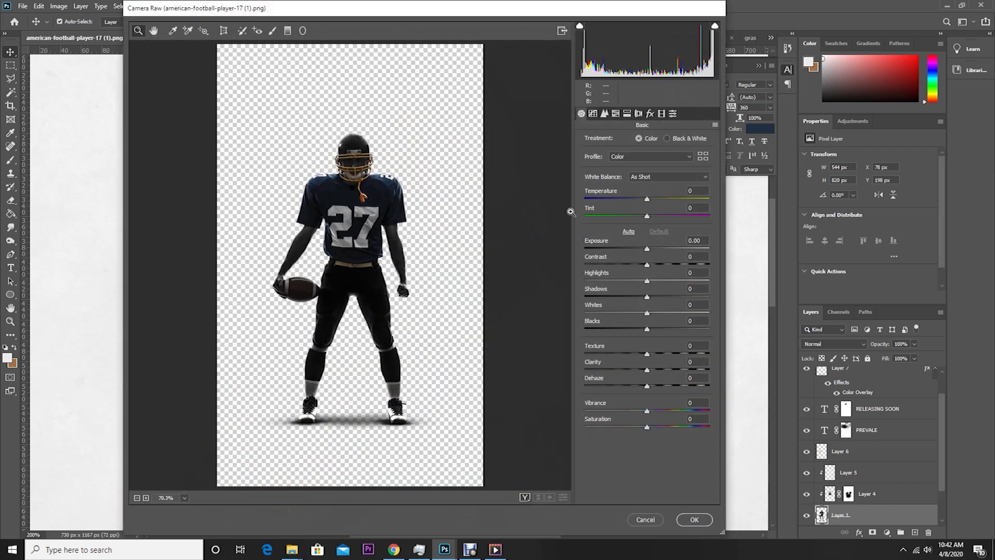
click(673, 369)
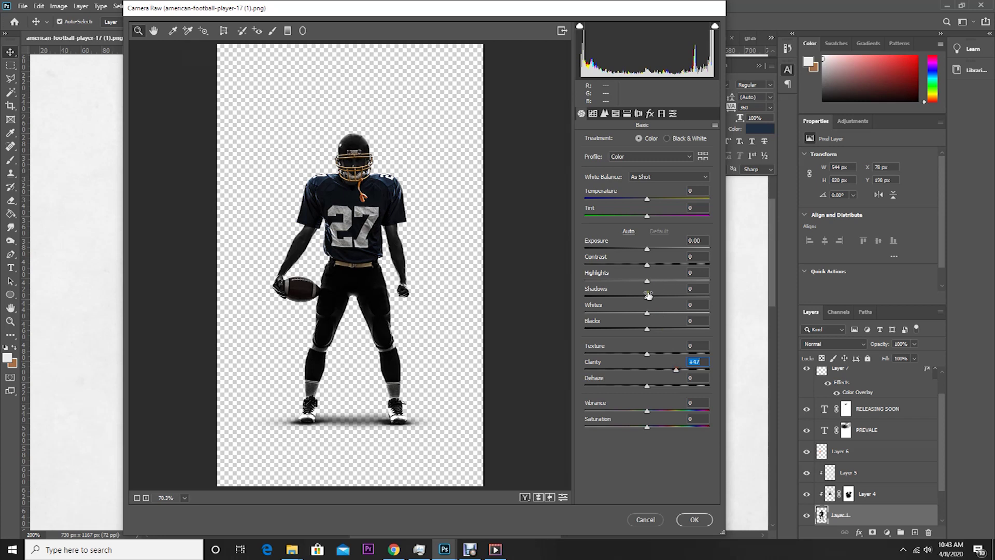
drag(636, 284, 540, 285)
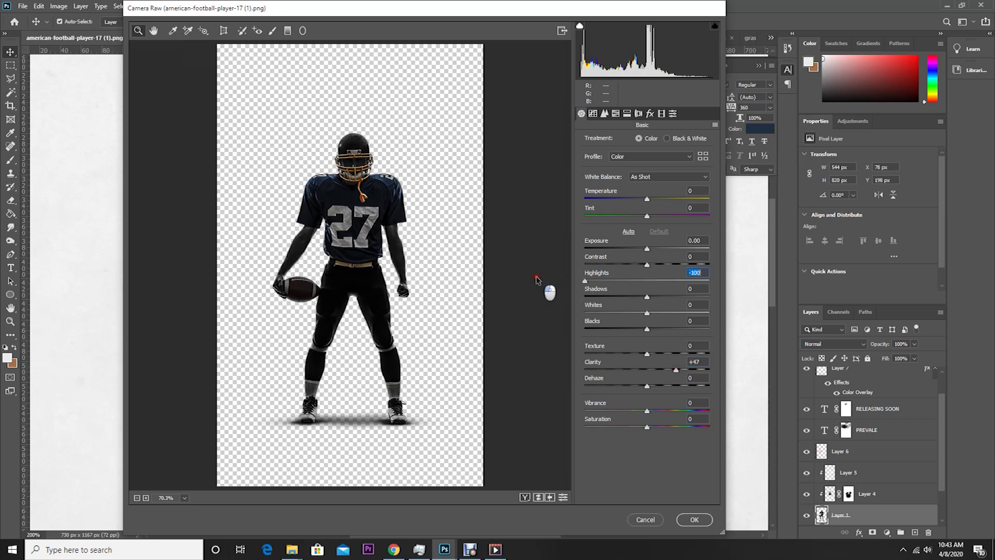
click(594, 283)
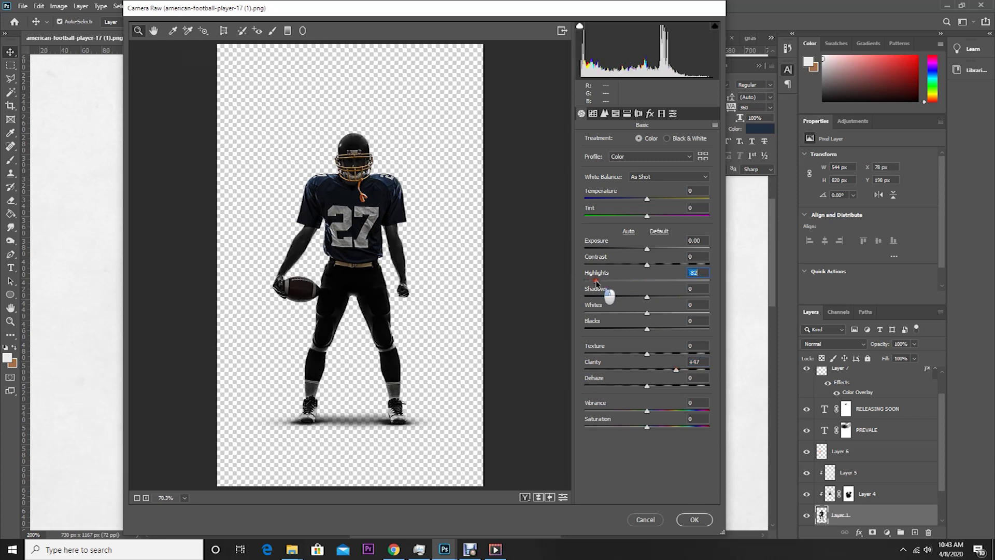
drag(648, 296, 657, 299)
drag(647, 249, 653, 252)
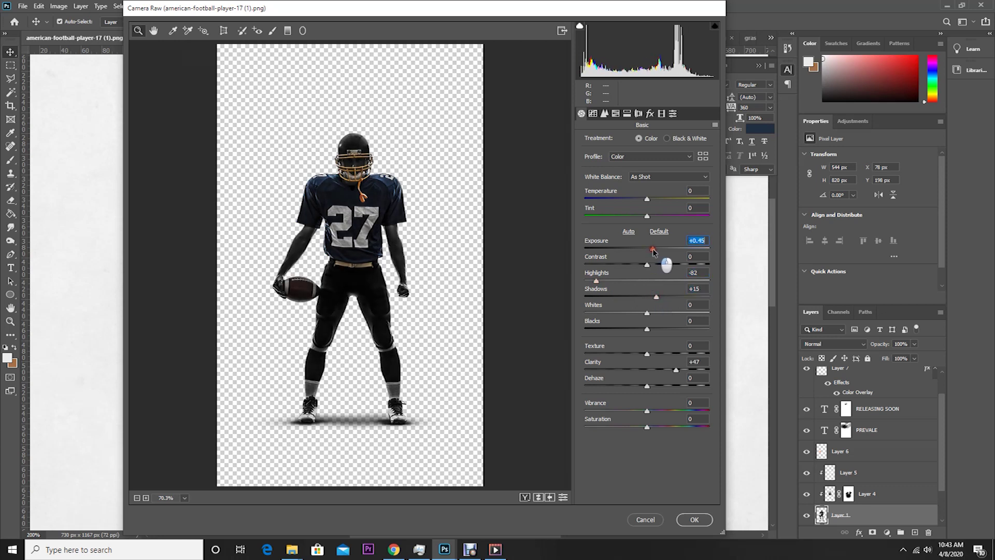
click(692, 519)
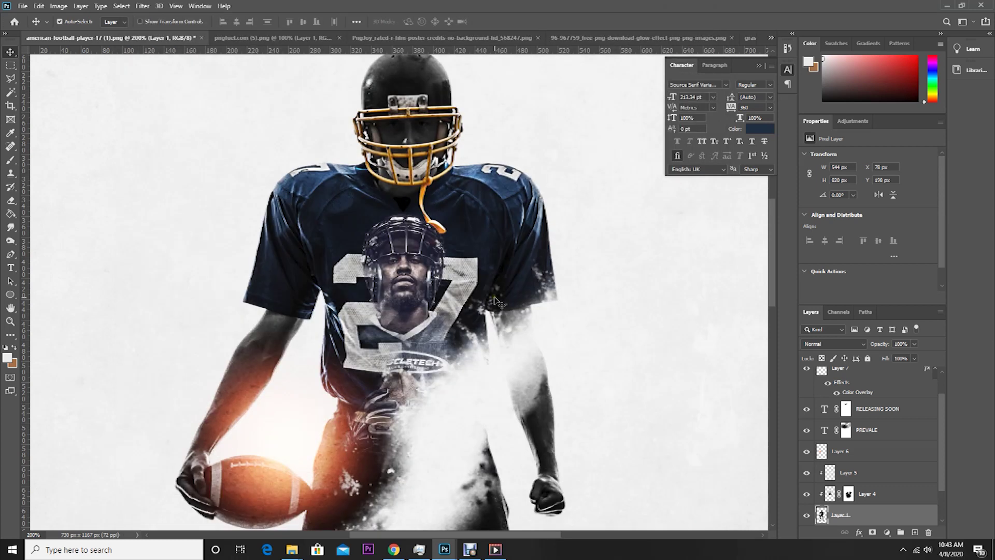
key(ctrl+minus)
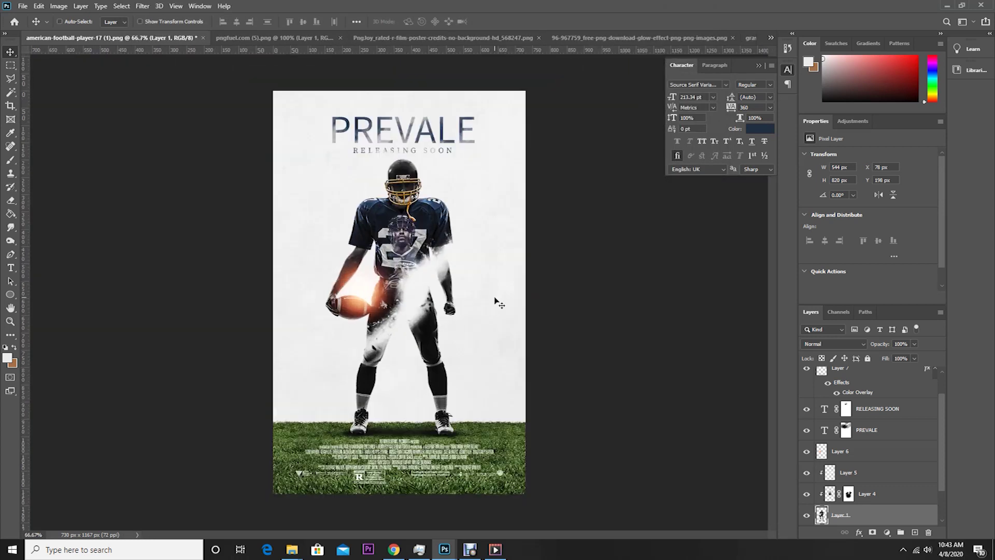
Above texture Layer 8, add a TealOrangePlusContrast.3DL Color Lookup layer at 52% opacity
key(ctrl+plus)
key(ctrl+minus)
scroll(878, 390, up, 2)
click(878, 377)
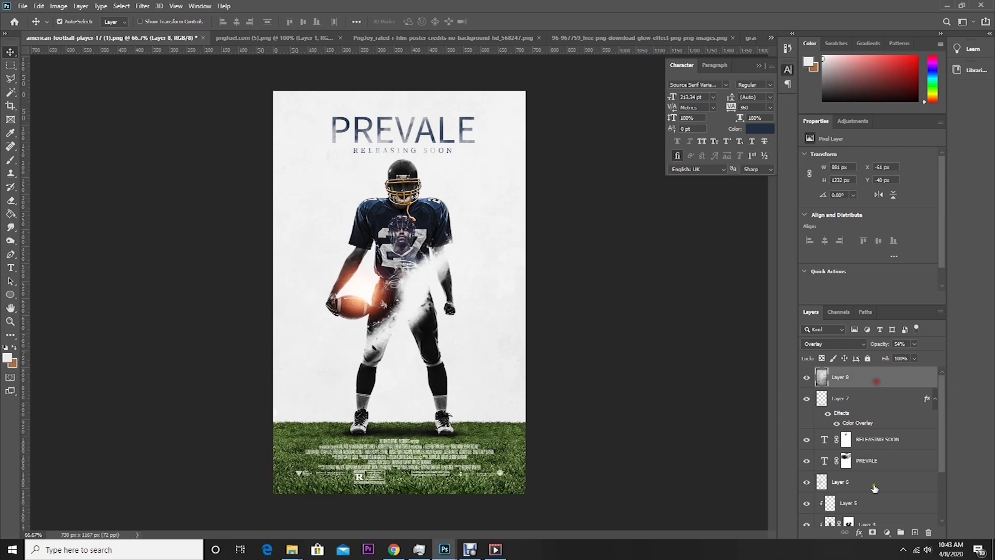
click(887, 532)
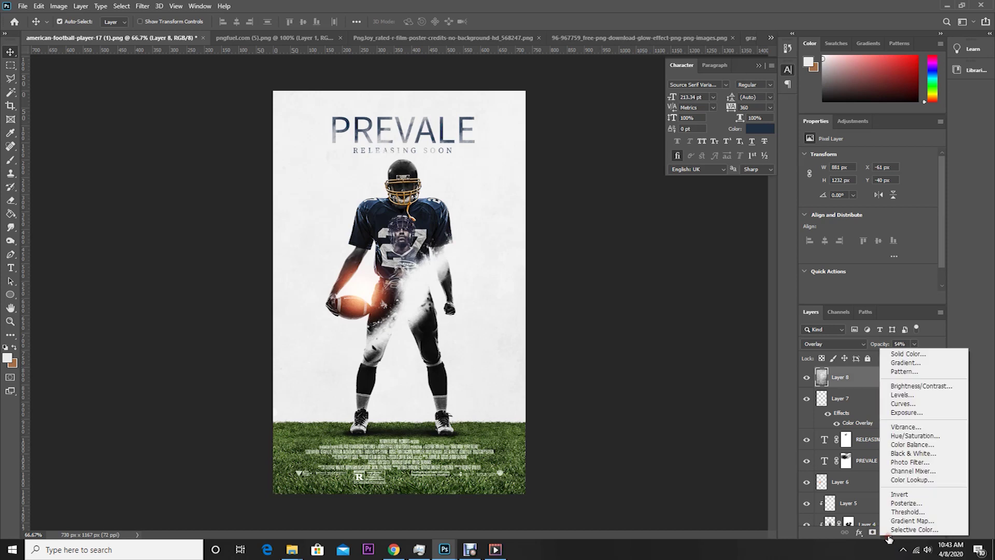
click(902, 473)
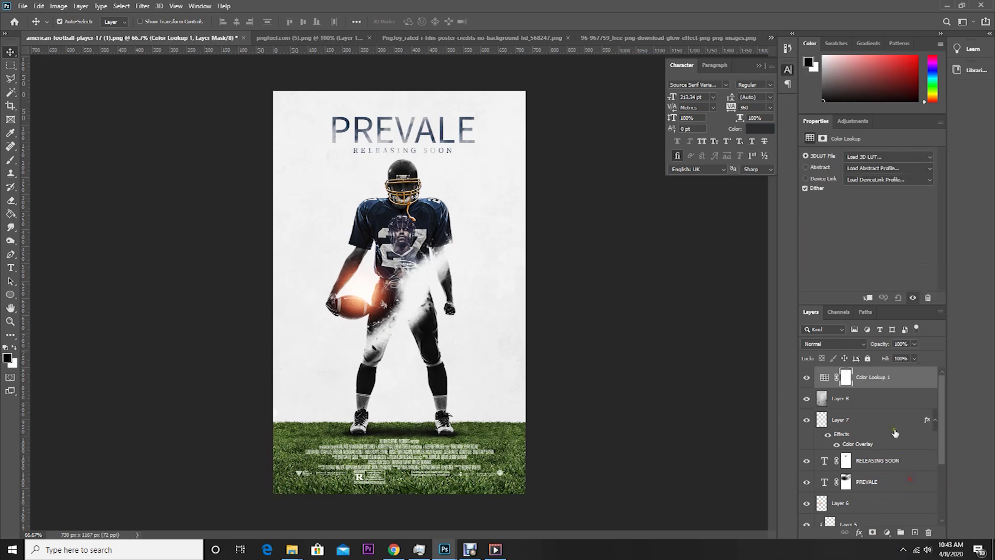
click(890, 156)
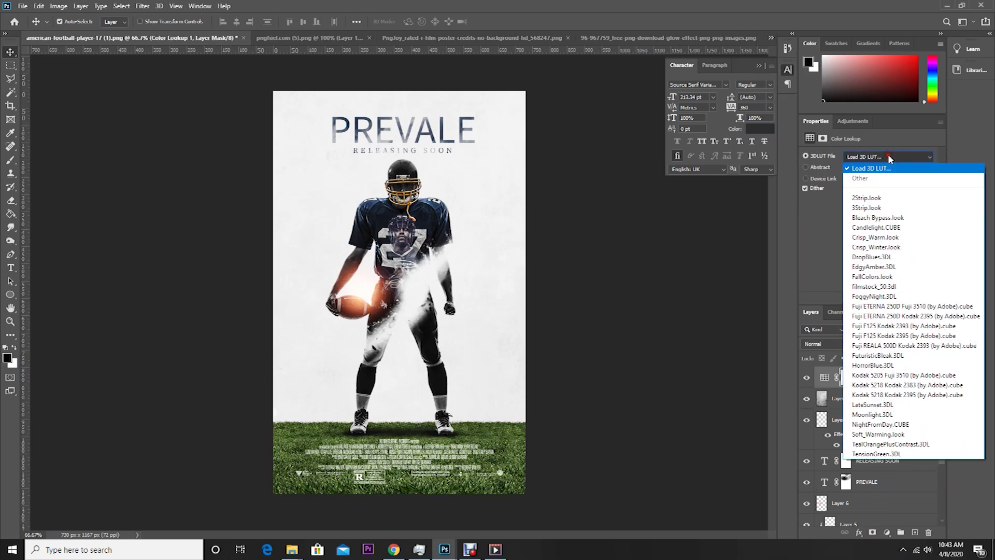
click(898, 444)
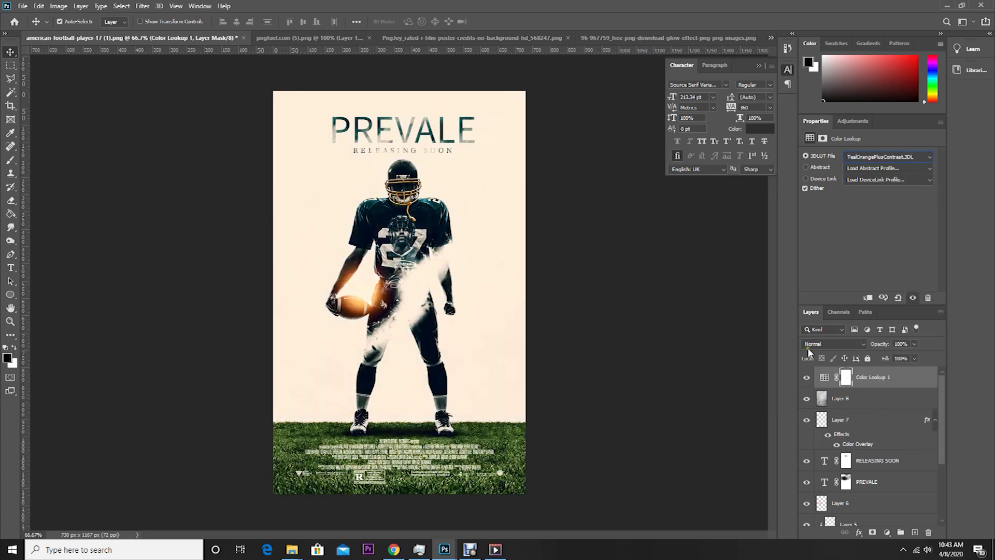
click(913, 343)
click(882, 355)
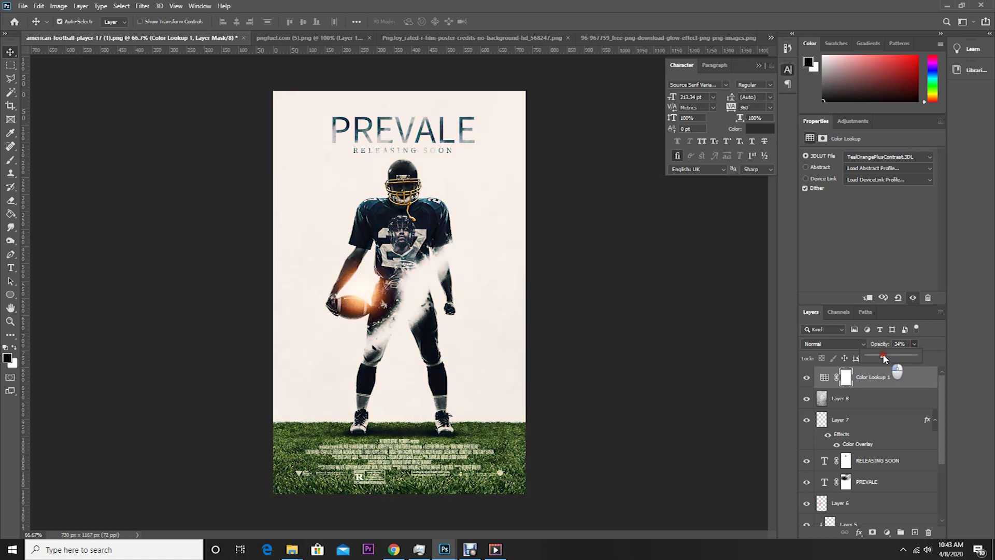
drag(884, 357, 891, 356)
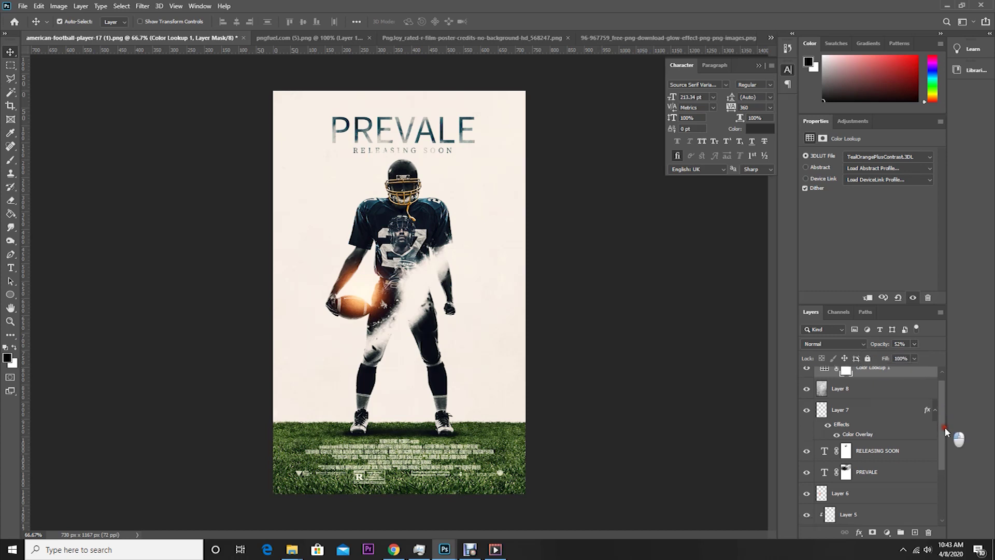
Add a new layer above Layer 2 and choose the Soft Round brush
scroll(946, 423, down, 3)
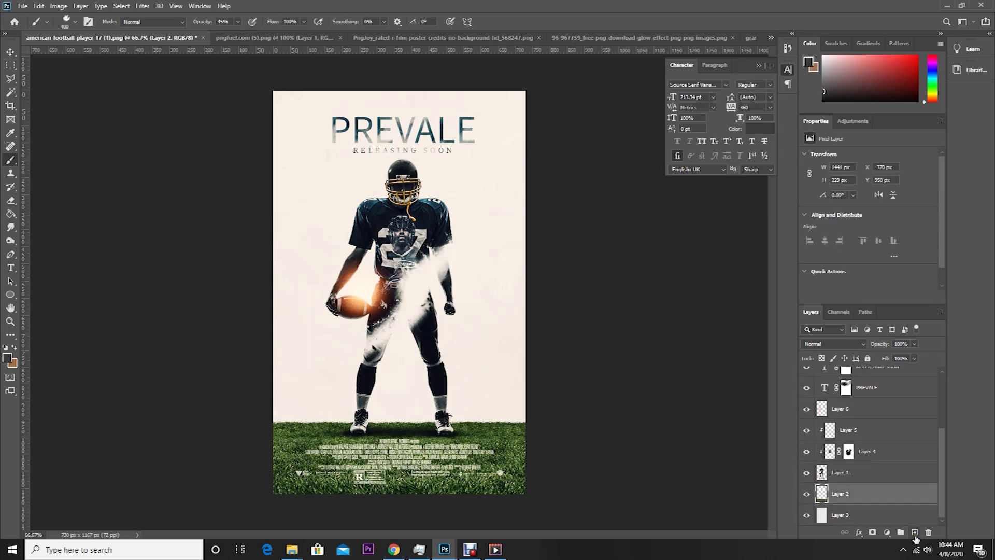
click(914, 533)
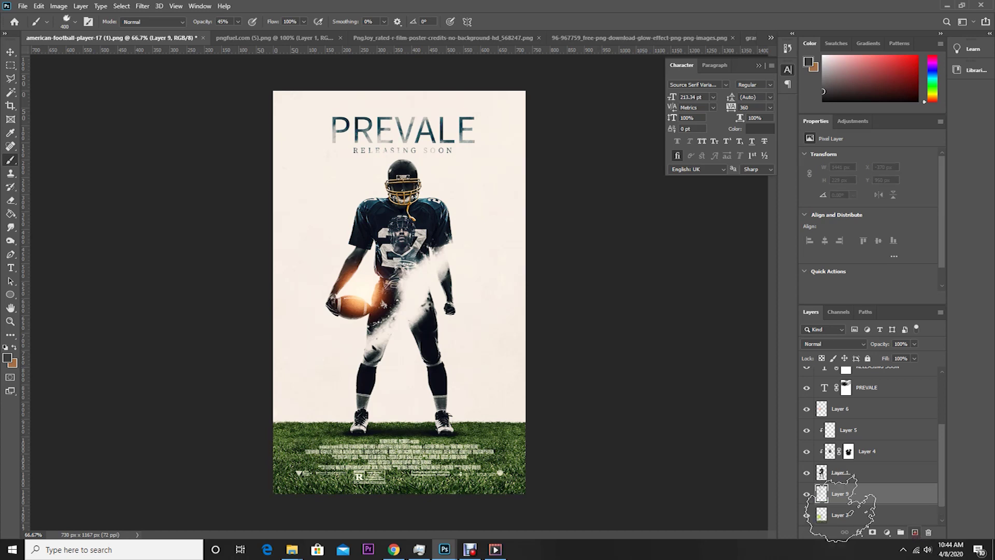
click(77, 22)
drag(198, 386, 202, 140)
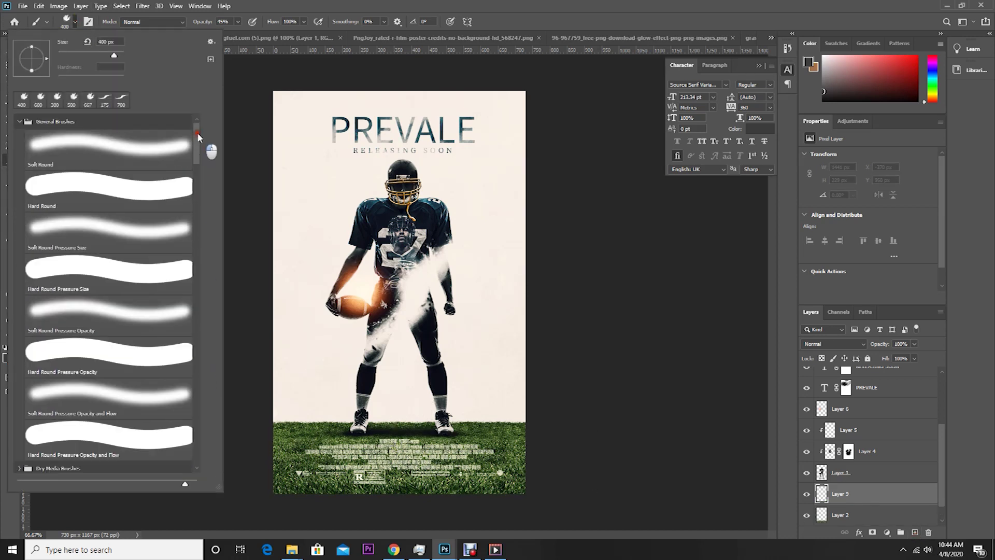
click(92, 149)
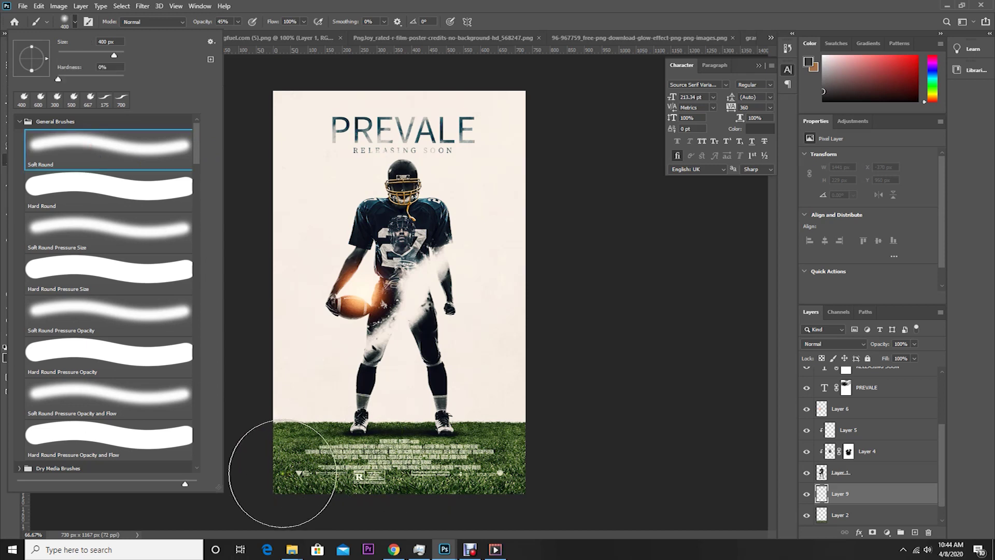
click(290, 492)
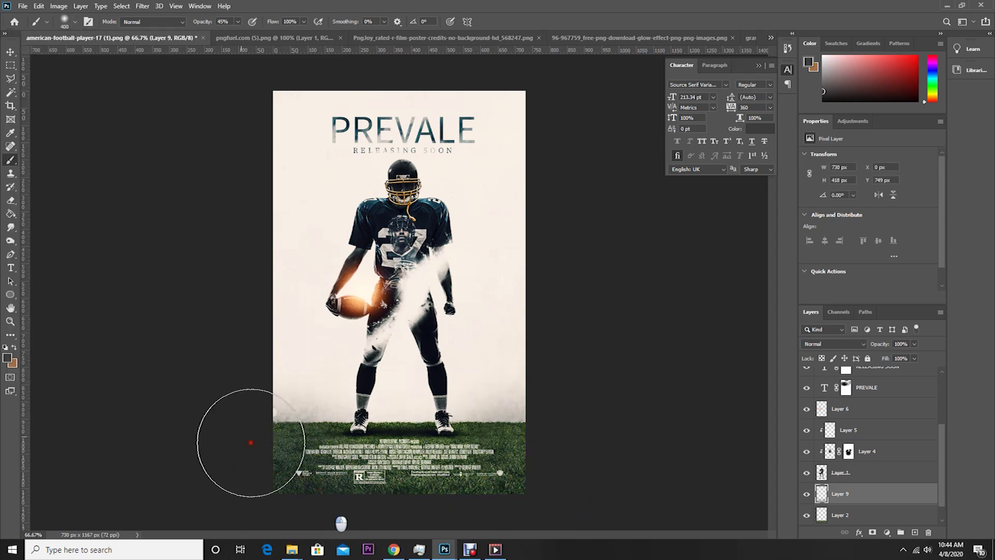
Brush dark soft shading along the poster's edges, enlarging the brush to 700 px and undoing one stroke
mouse_move(232, 441)
mouse_down()
mouse_move(314, 486)
mouse_move(589, 402)
mouse_move(518, 454)
mouse_move(553, 352)
mouse_move(549, 182)
mouse_move(559, 315)
mouse_move(552, 213)
mouse_move(414, 69)
mouse_move(388, 147)
mouse_move(254, 145)
mouse_up()
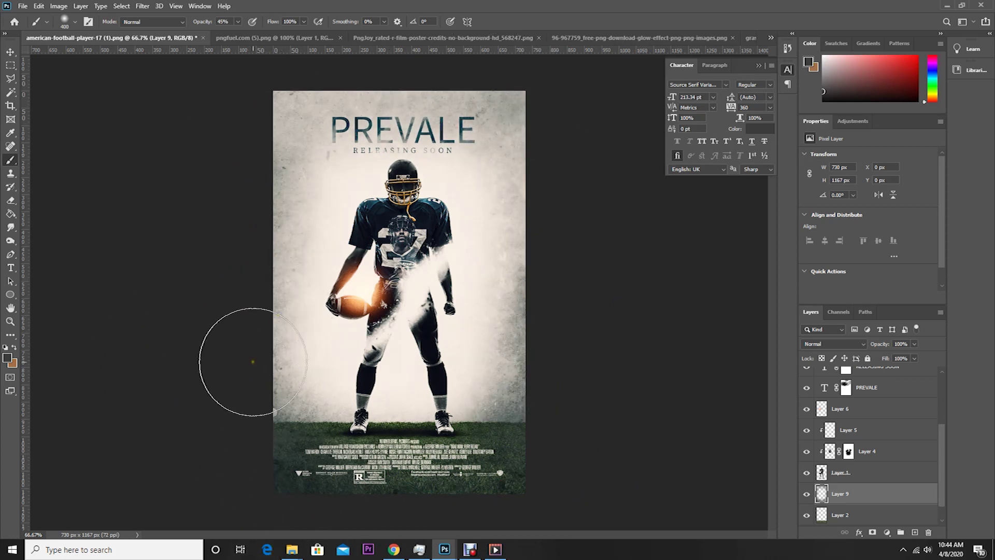
key(bracketright)
key(bracketright)
key(bracketright)
key(ctrl+z)
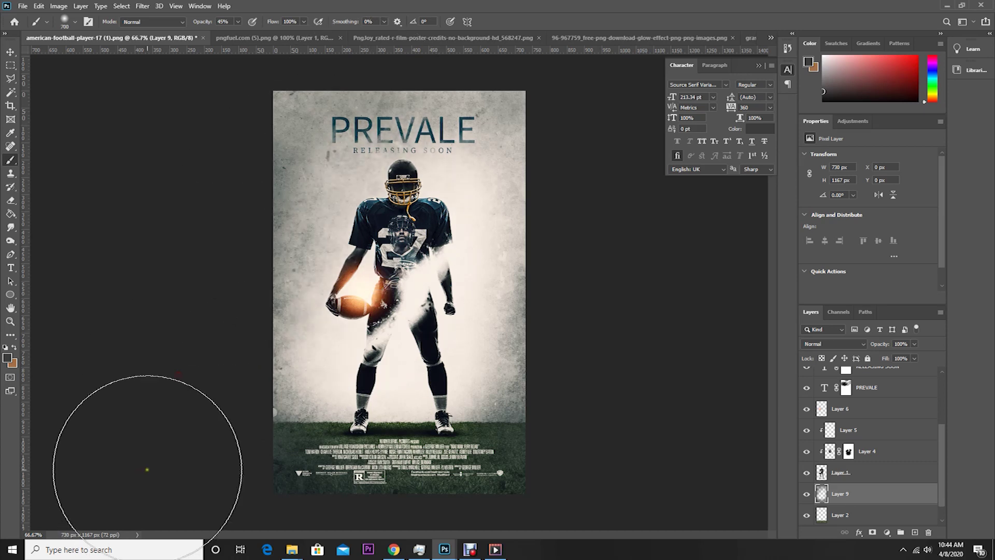